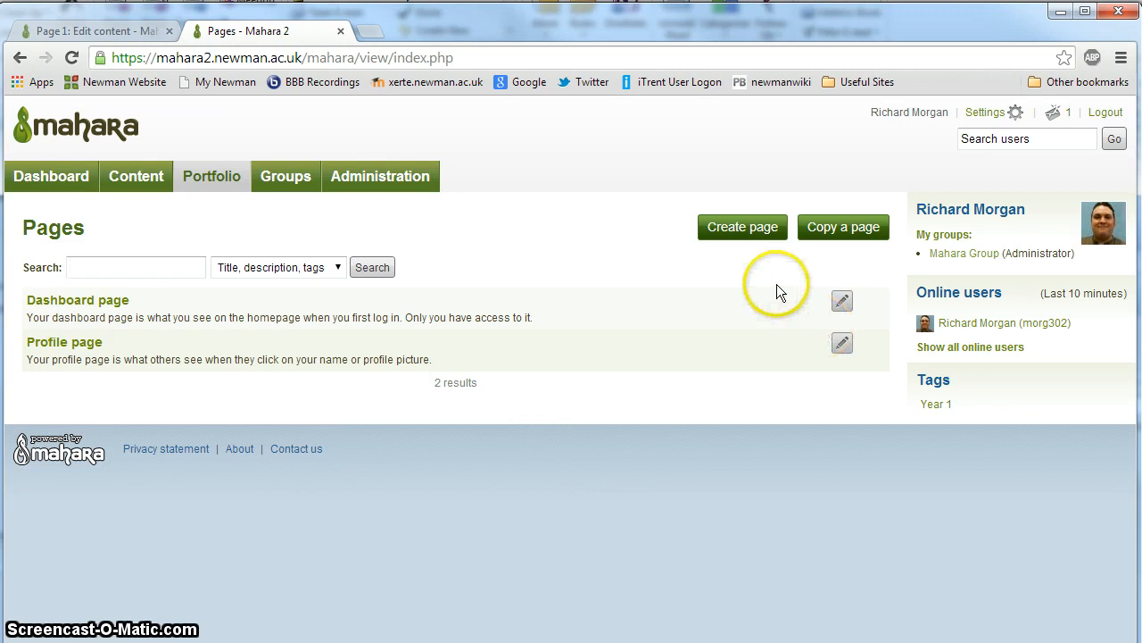
Step: Create a new portfolio page titled "Page 1" with the description "test" and save it
click(724, 232)
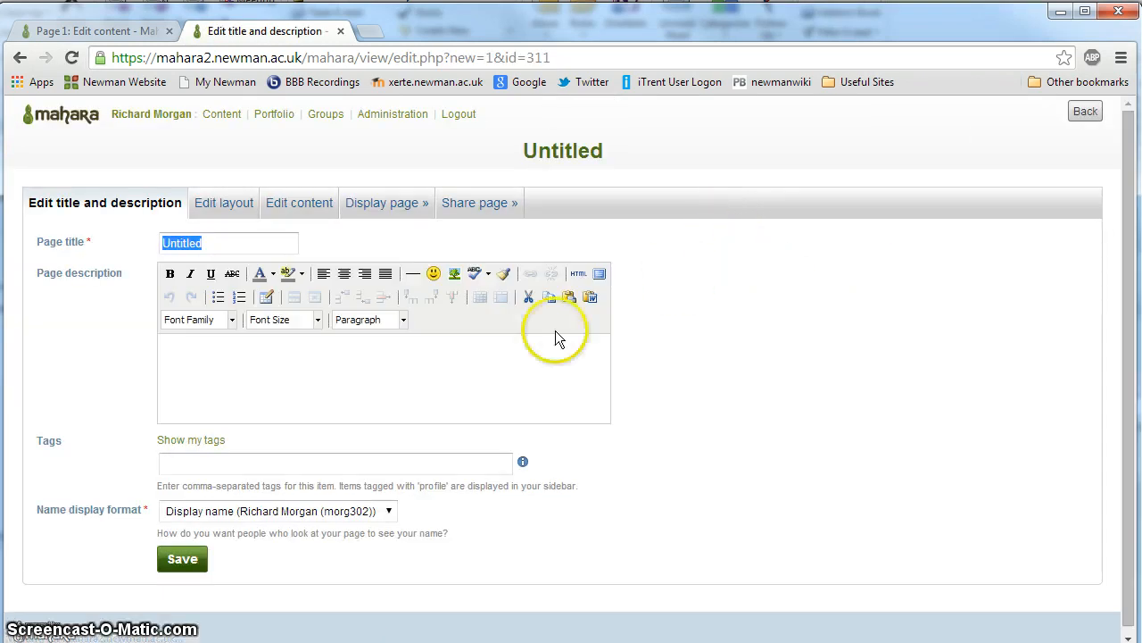
text(Page)
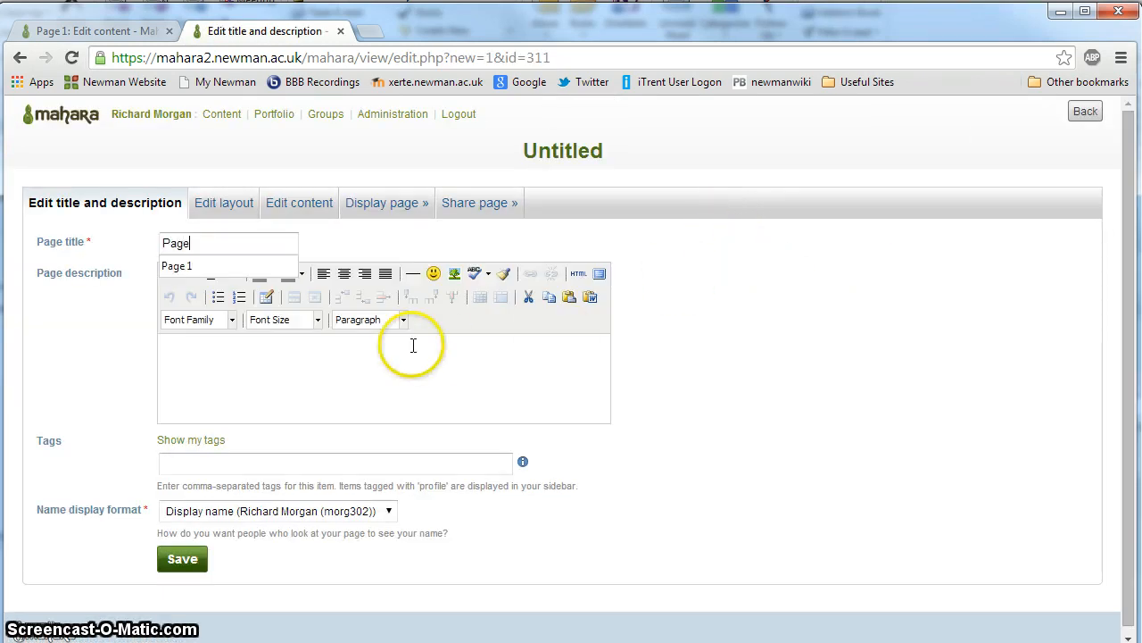
text( 1)
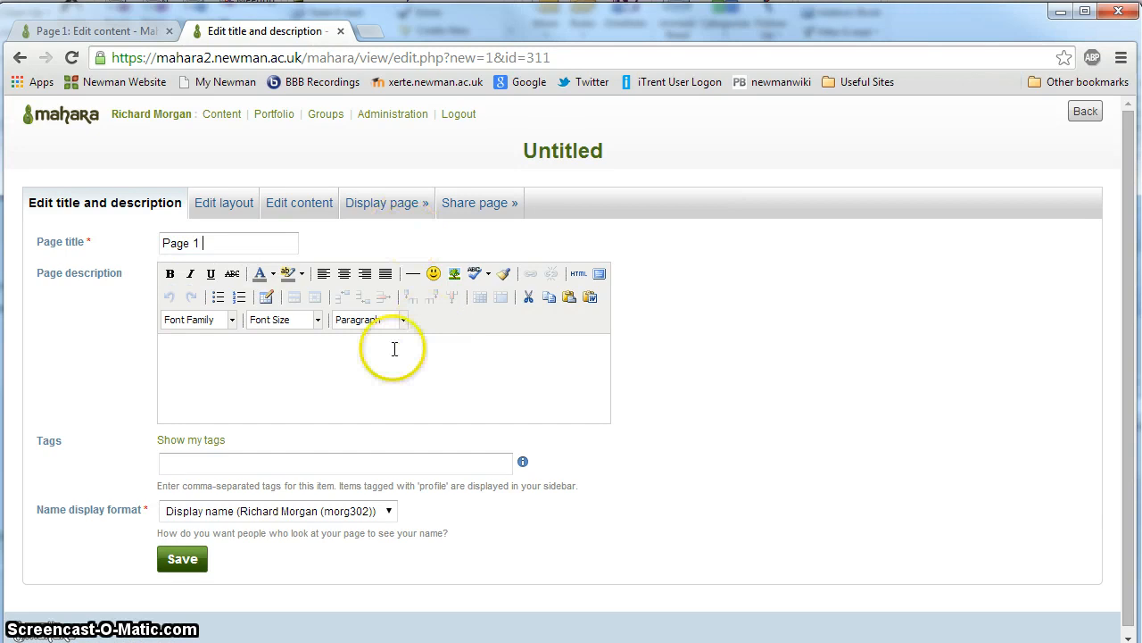
click(283, 392)
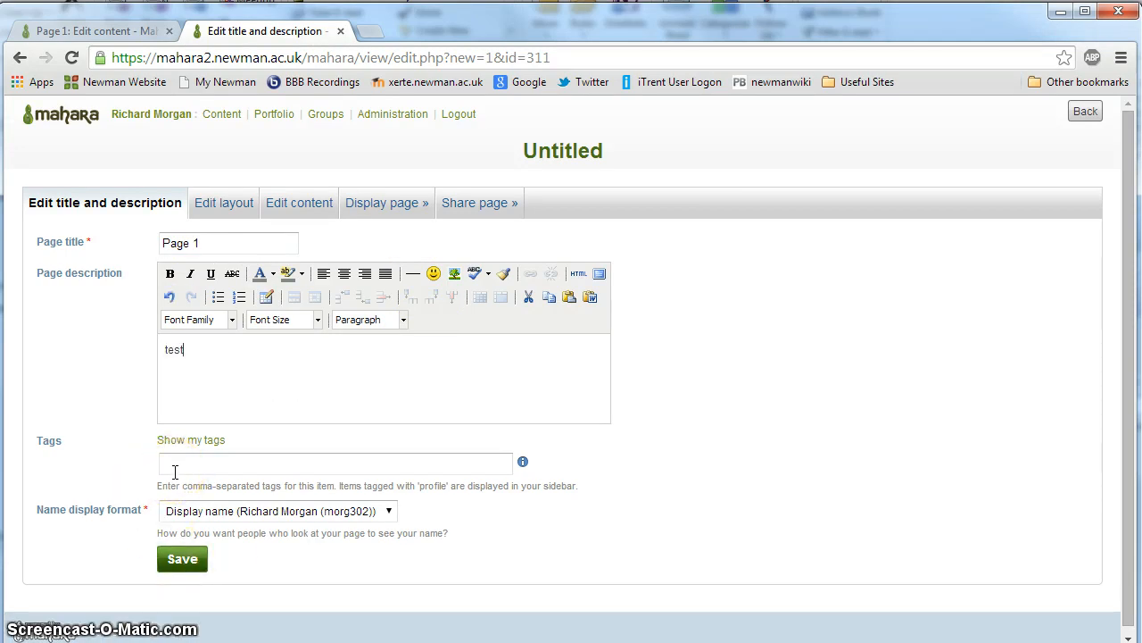
click(222, 479)
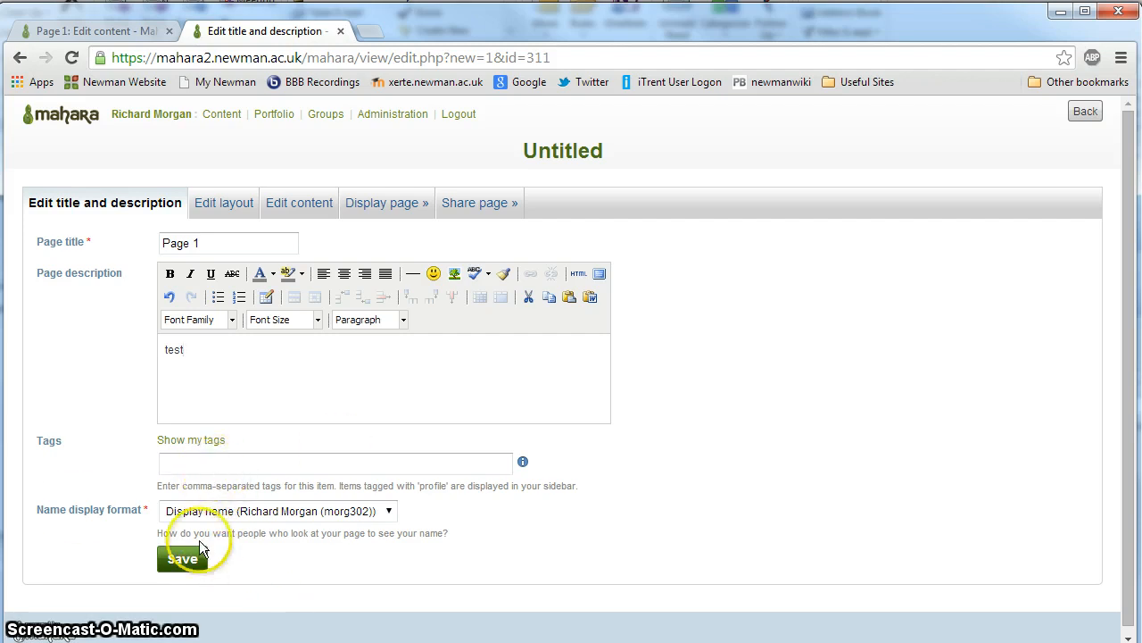
click(175, 558)
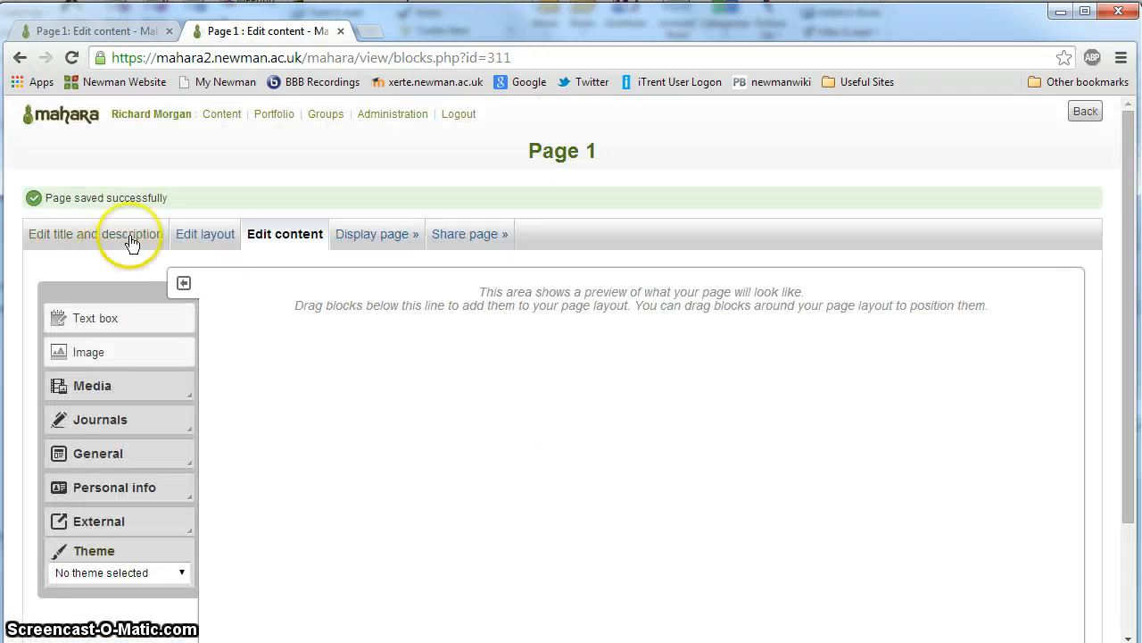
Step: Examine the page's layout choices, including the advanced one-, two- and three-row layouts and the custom layout settings
click(205, 234)
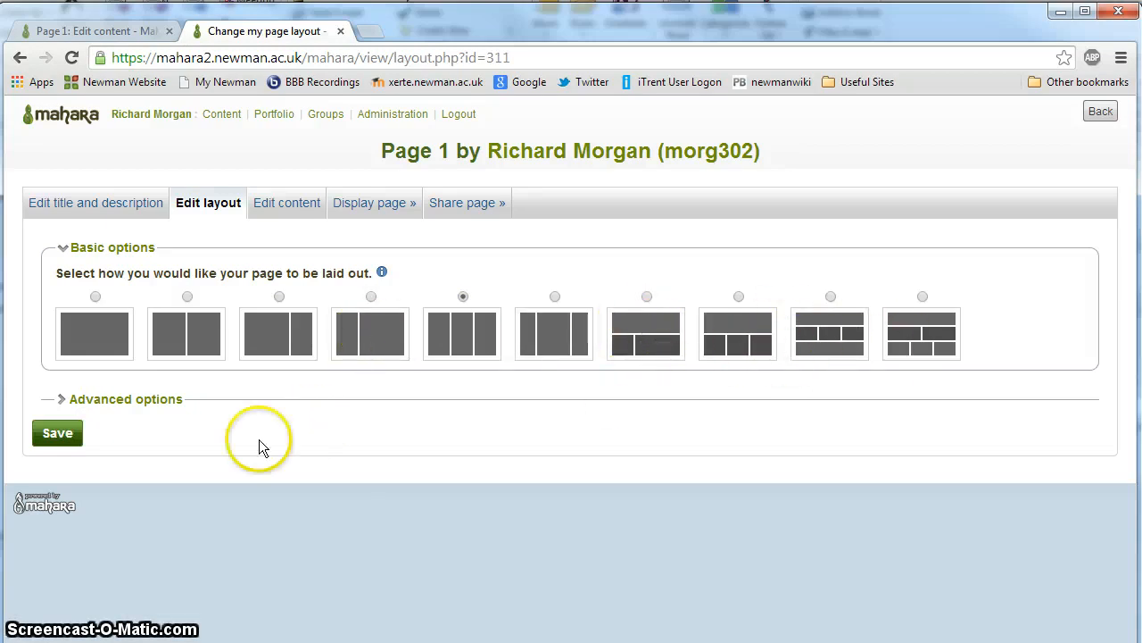
click(59, 399)
scroll(115, 426, down, 2)
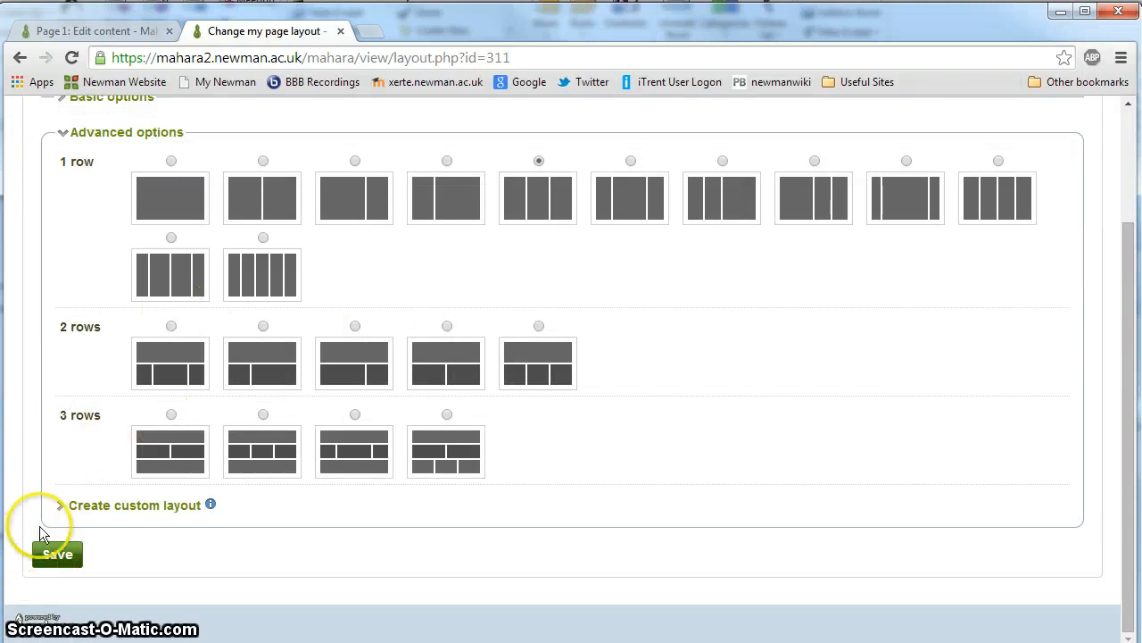
click(60, 509)
scroll(66, 518, down, 3)
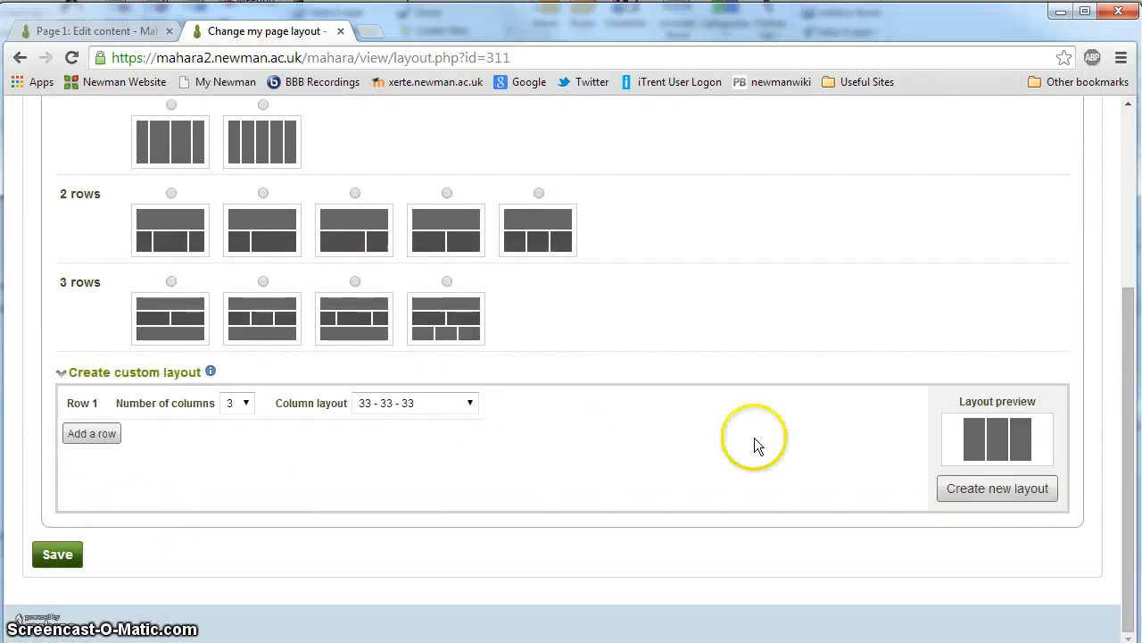
click(975, 504)
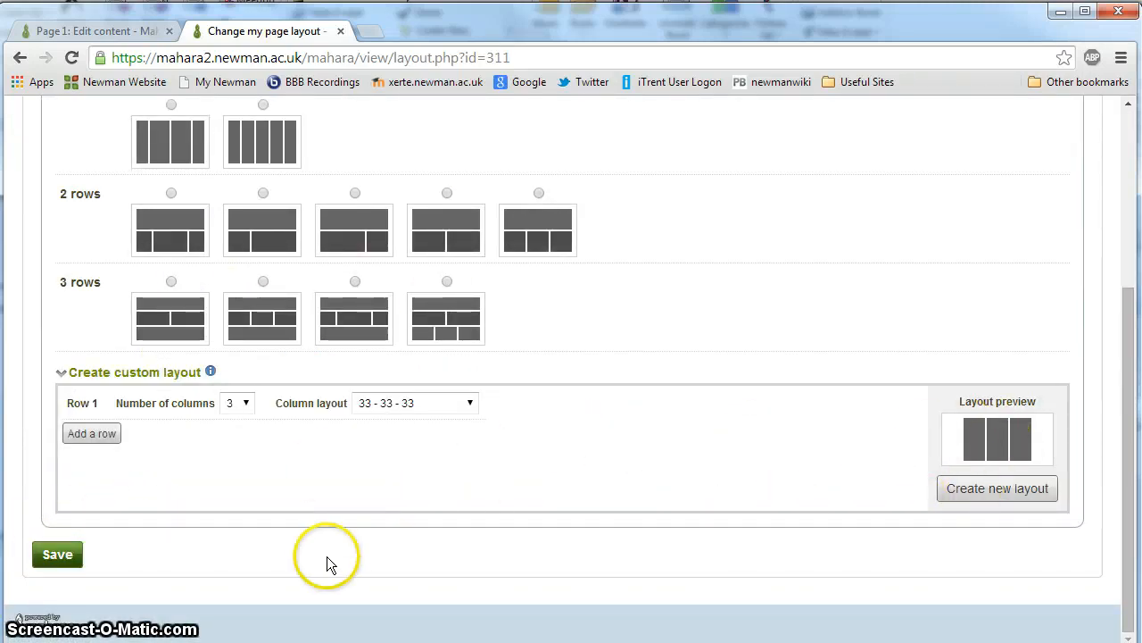
scroll(179, 535, down, 5)
scroll(161, 529, up, 5)
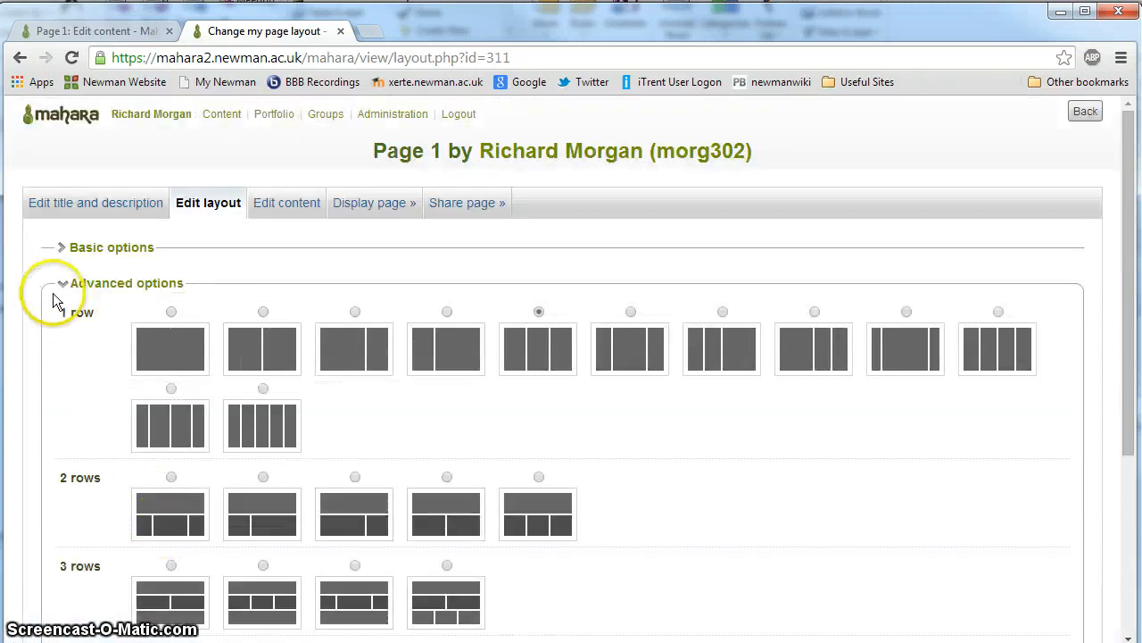
Step: Apply the basic two-row layout with a full-width row above a narrow left and a wide right column, and save it
click(59, 282)
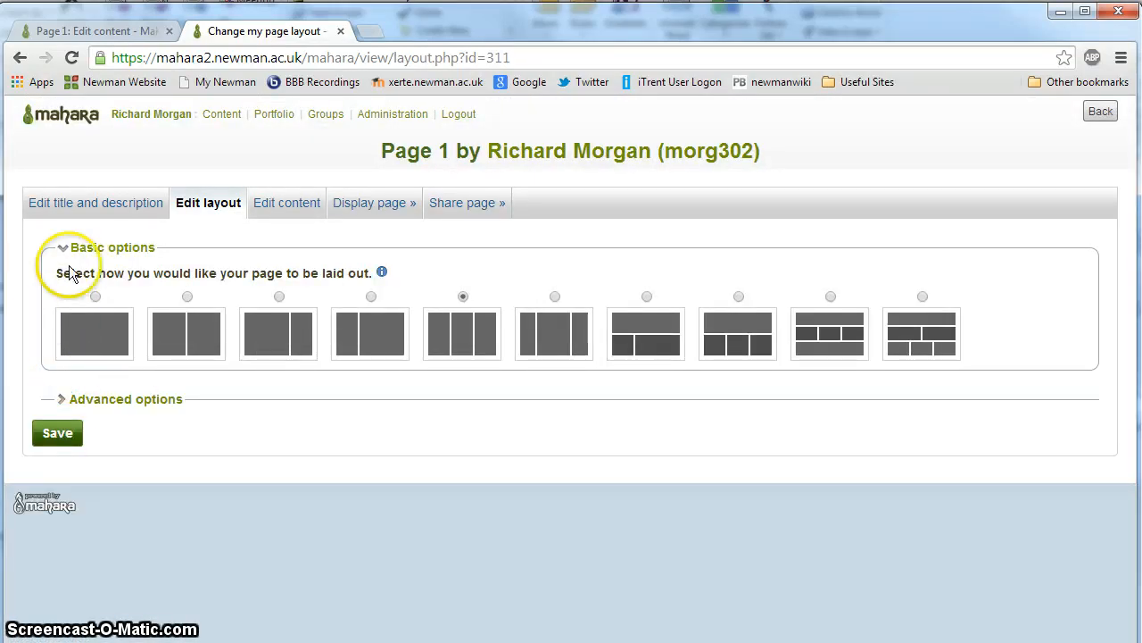
click(645, 300)
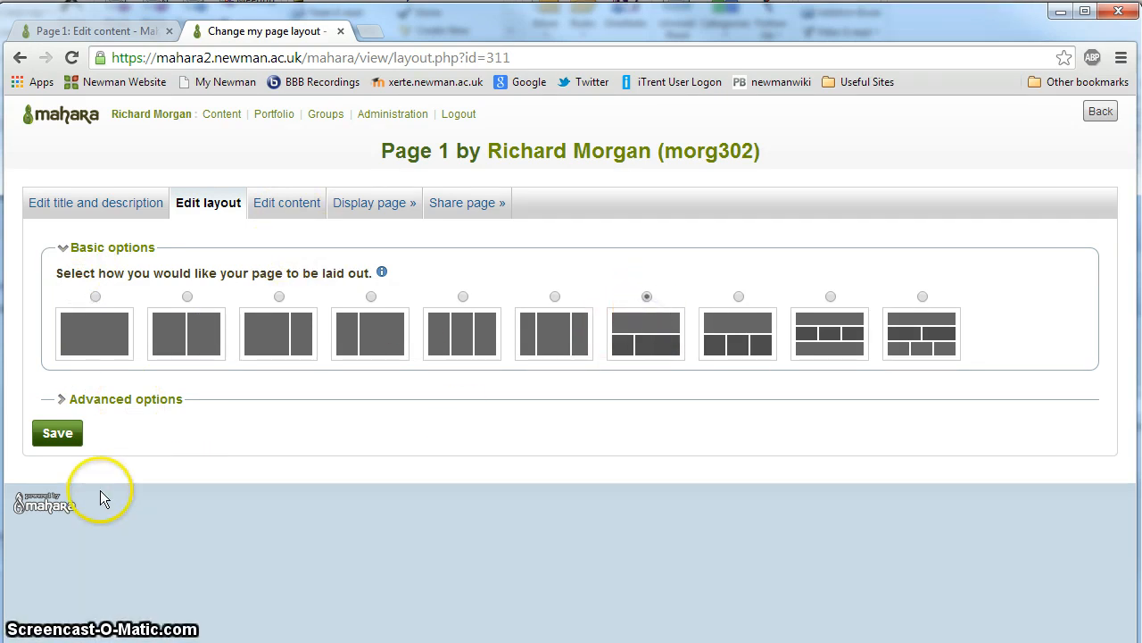
click(52, 433)
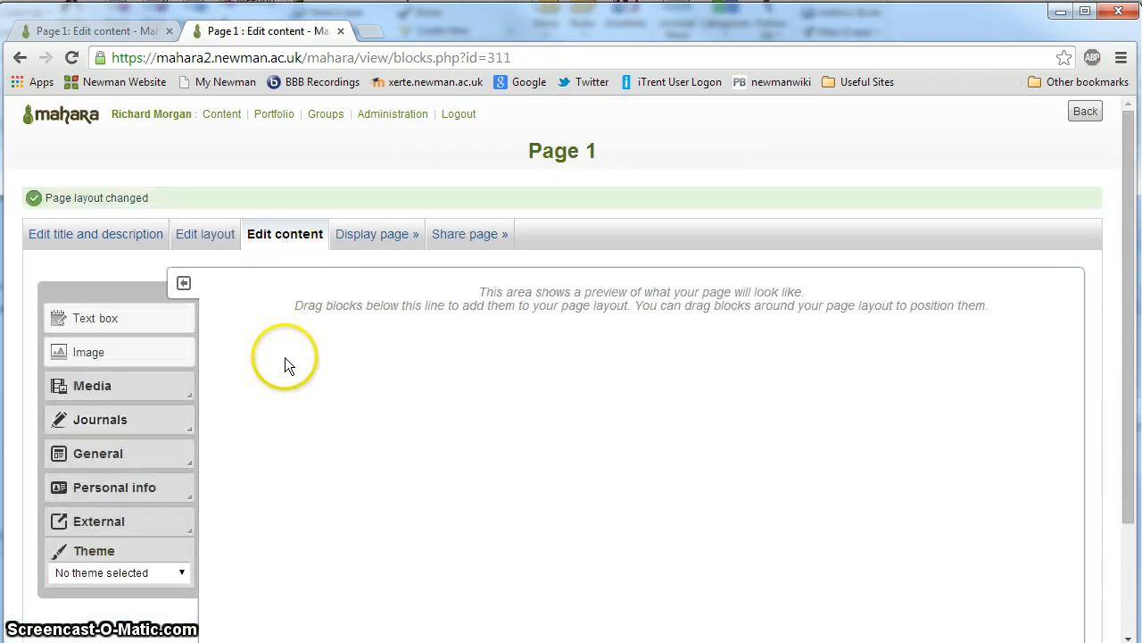
Step: Add a text box block to the page's full-width top row and title it "Welcome to my Page"
scroll(286, 358, down, 3)
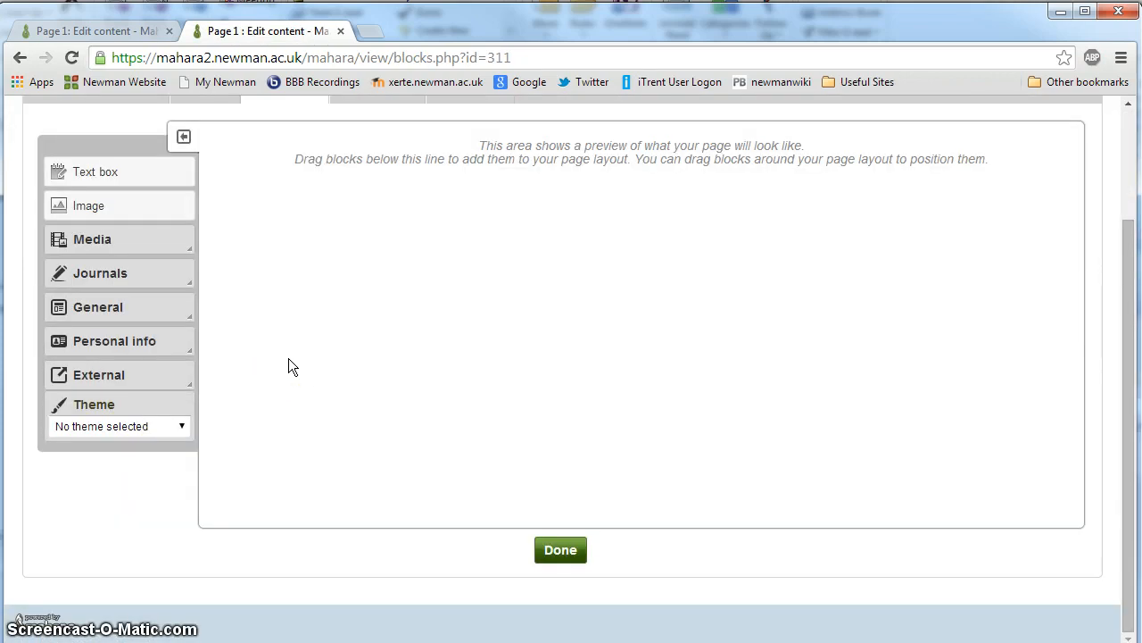
scroll(288, 359, up, 3)
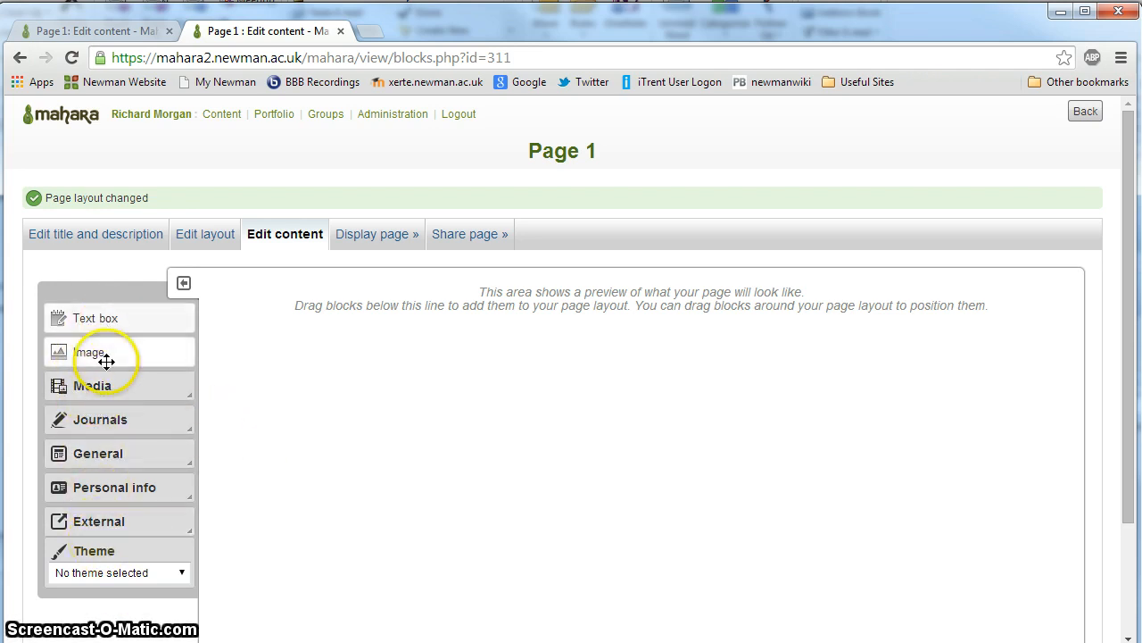
drag(109, 318, 439, 345)
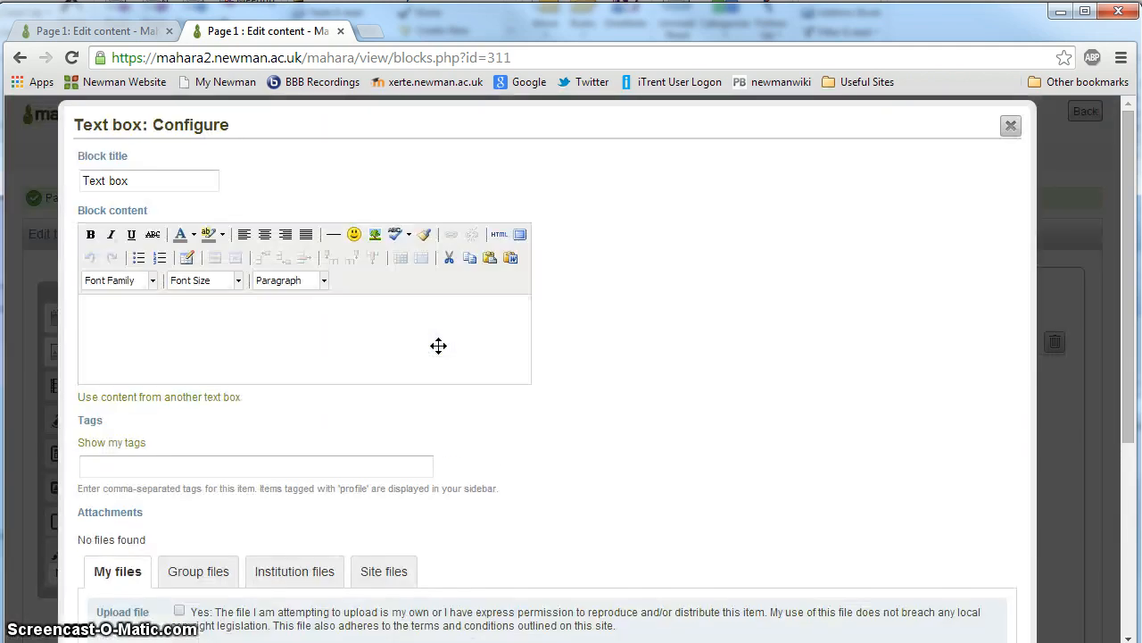
click(118, 176)
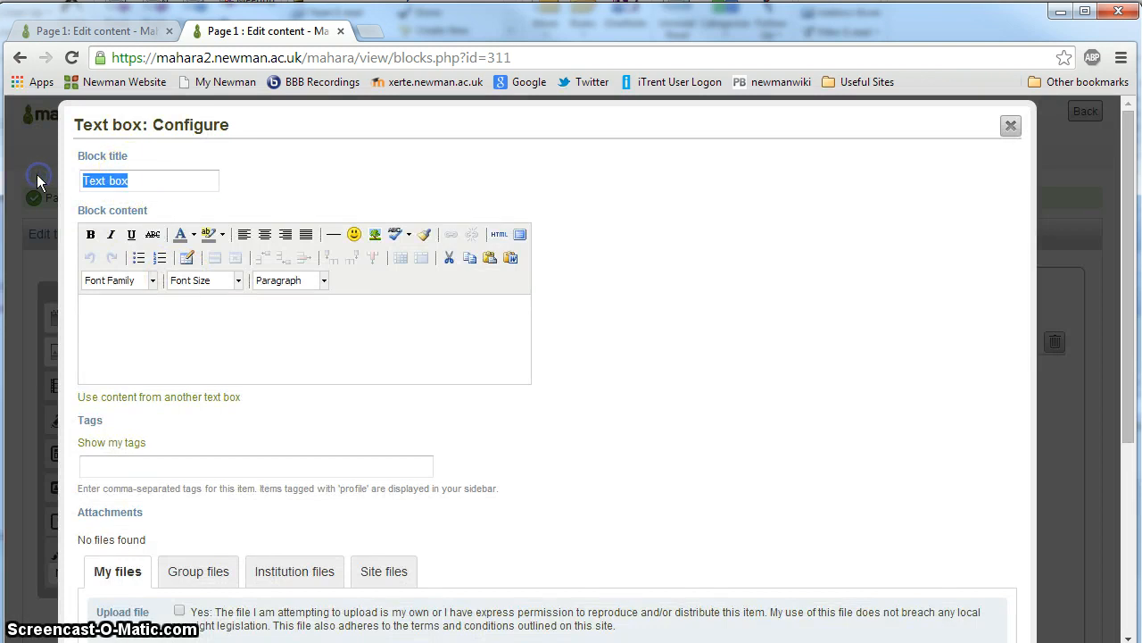
text(Welcome to my Page)
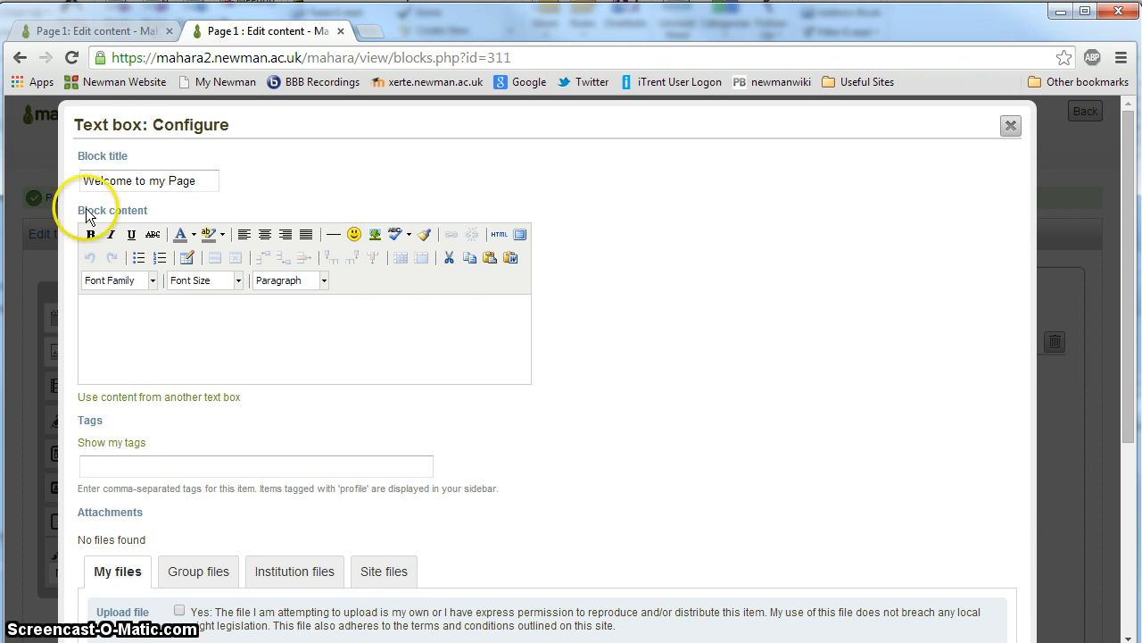
Step: Copy the text box's block title into its block content
drag(214, 178, 96, 174)
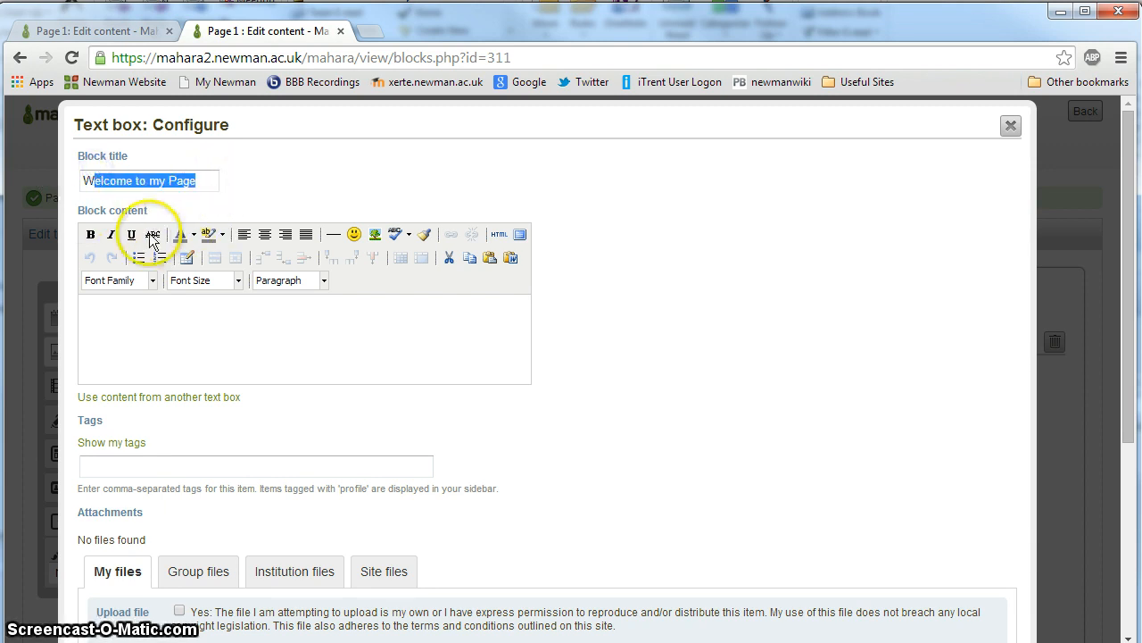
drag(223, 182, 60, 190)
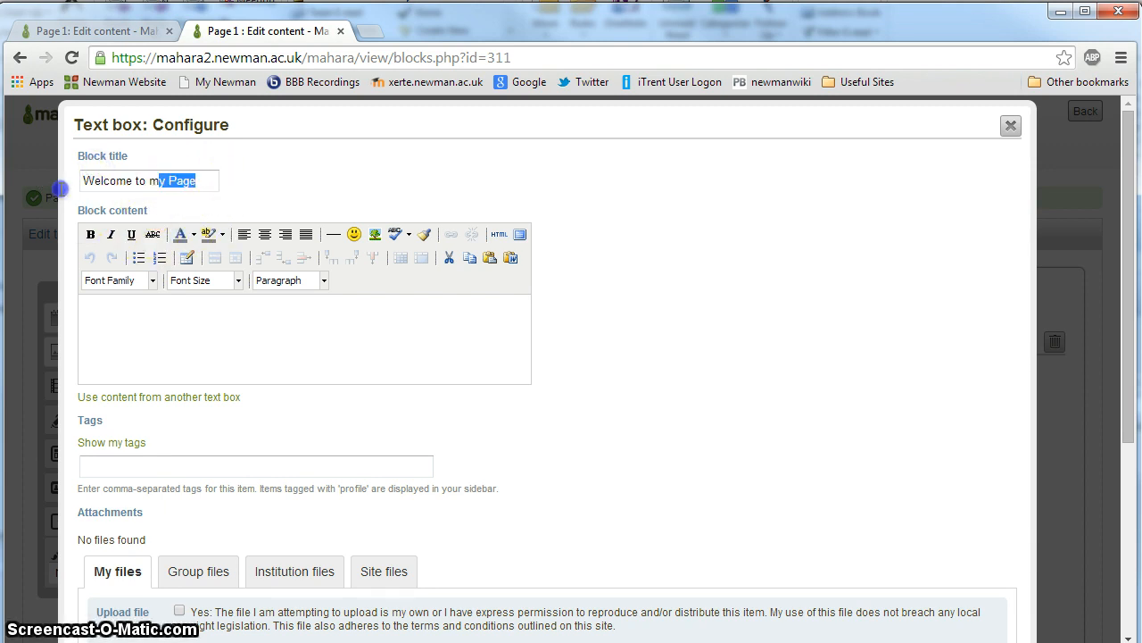
click(143, 335)
text(Welcome to my Page)
Step: Tag the text box block with "Welcome" and save the block
click(156, 473)
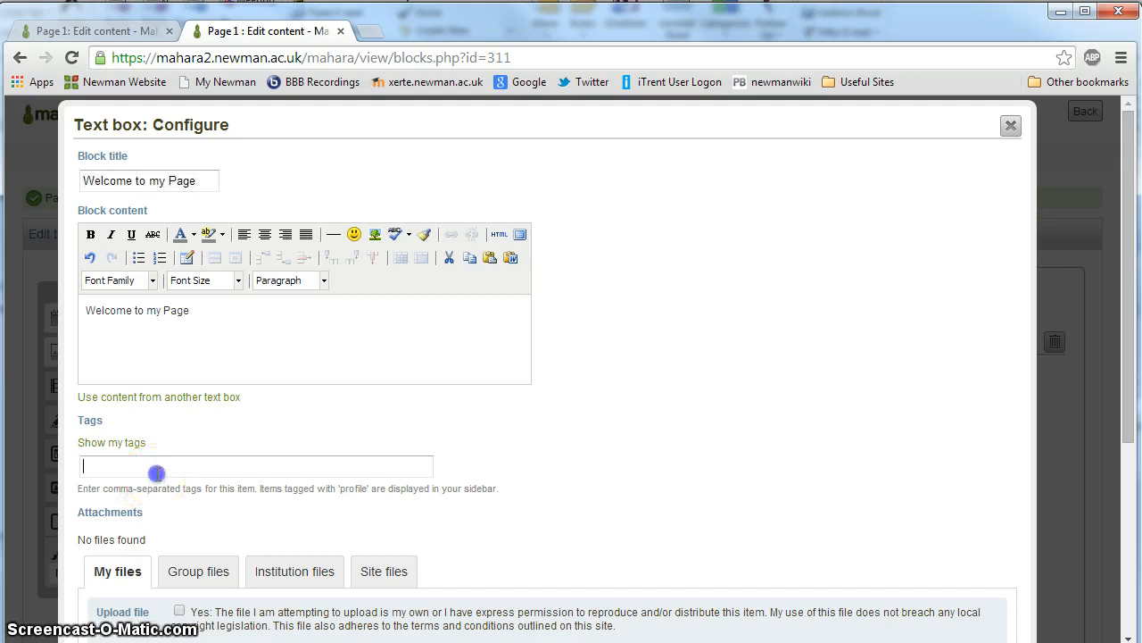
text(Welcome)
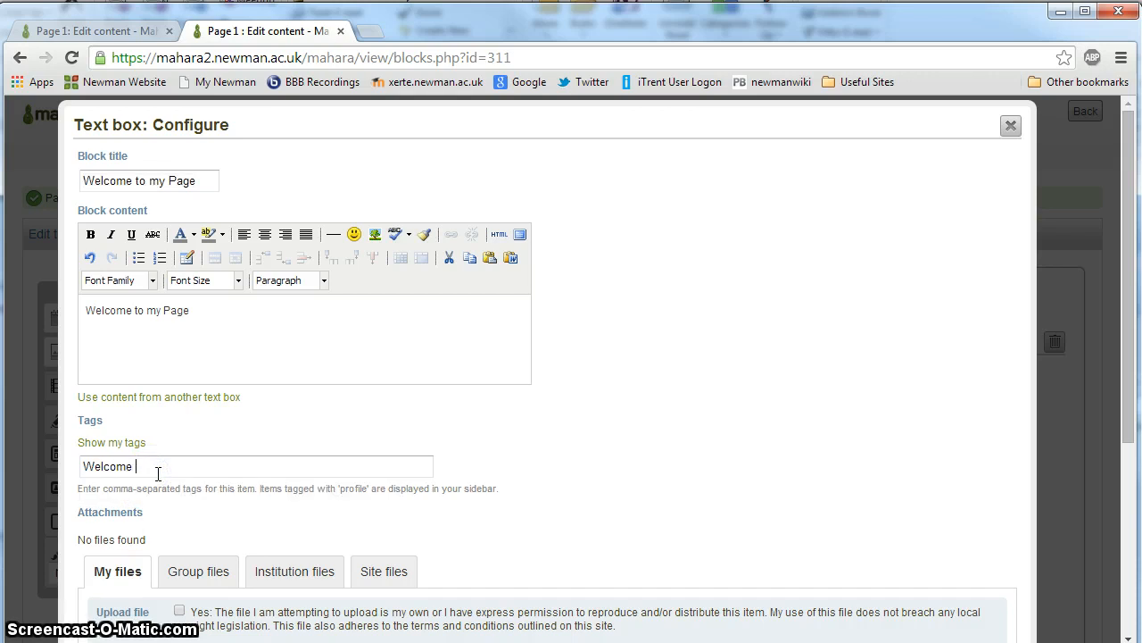
scroll(153, 470, down, 4)
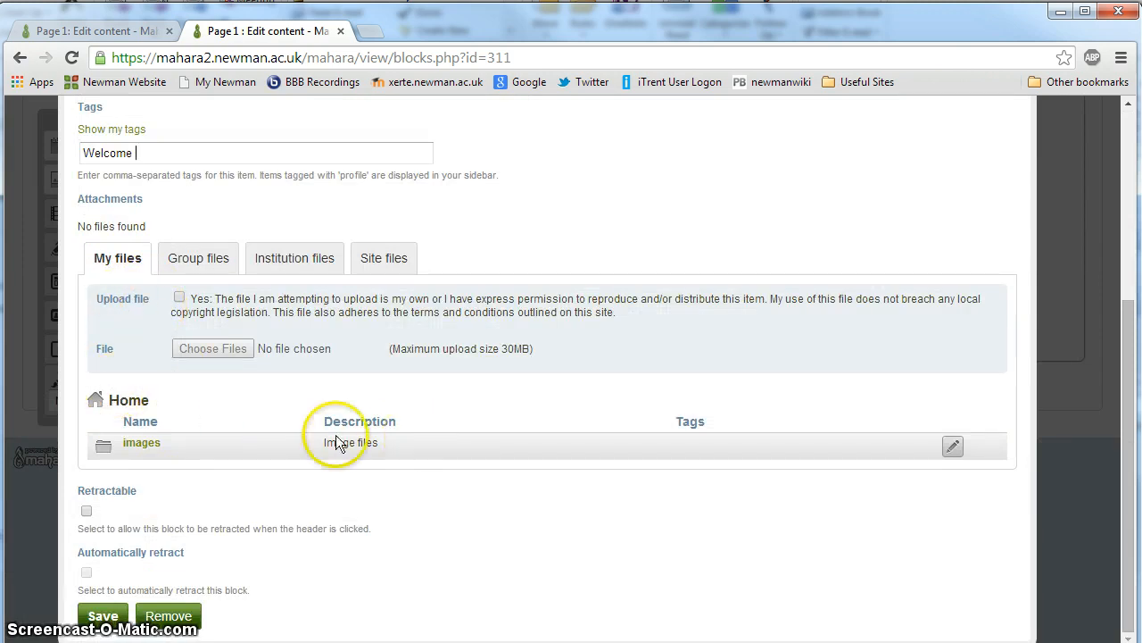
scroll(292, 431, up, 4)
scroll(292, 431, down, 4)
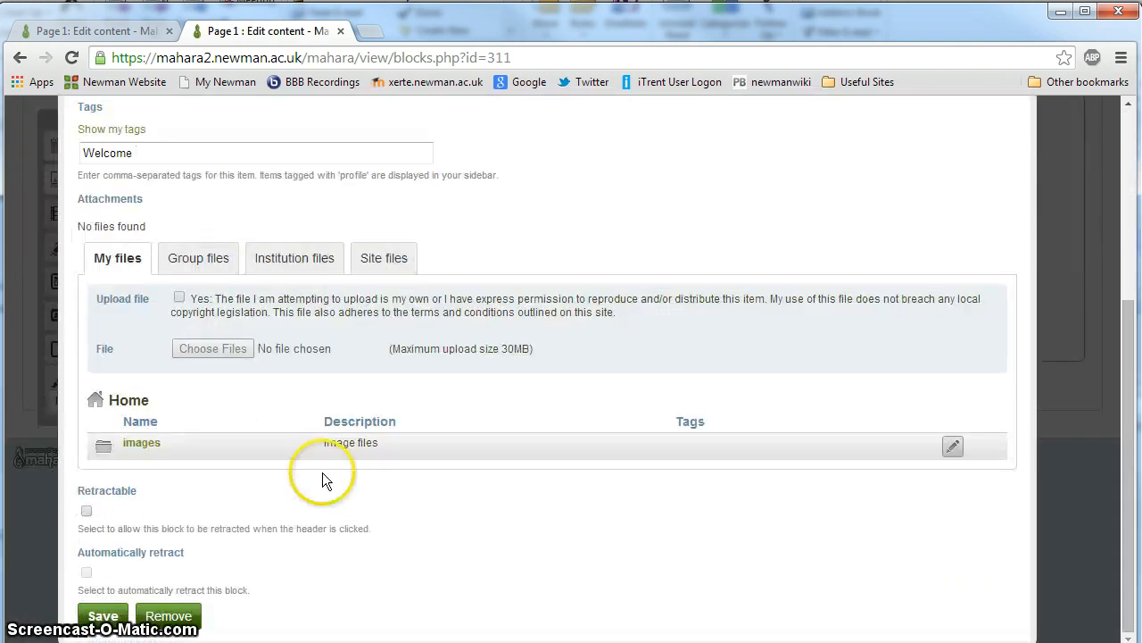
click(103, 617)
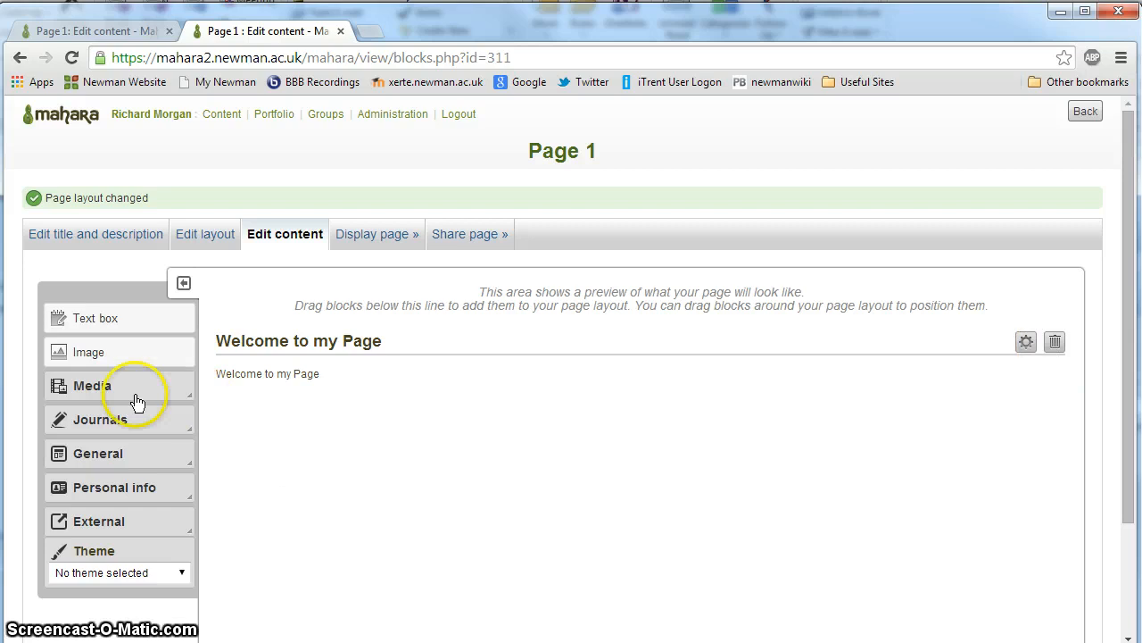
Step: Add an image block to the lower row's narrow left column and title it "NSU"
drag(97, 355, 340, 435)
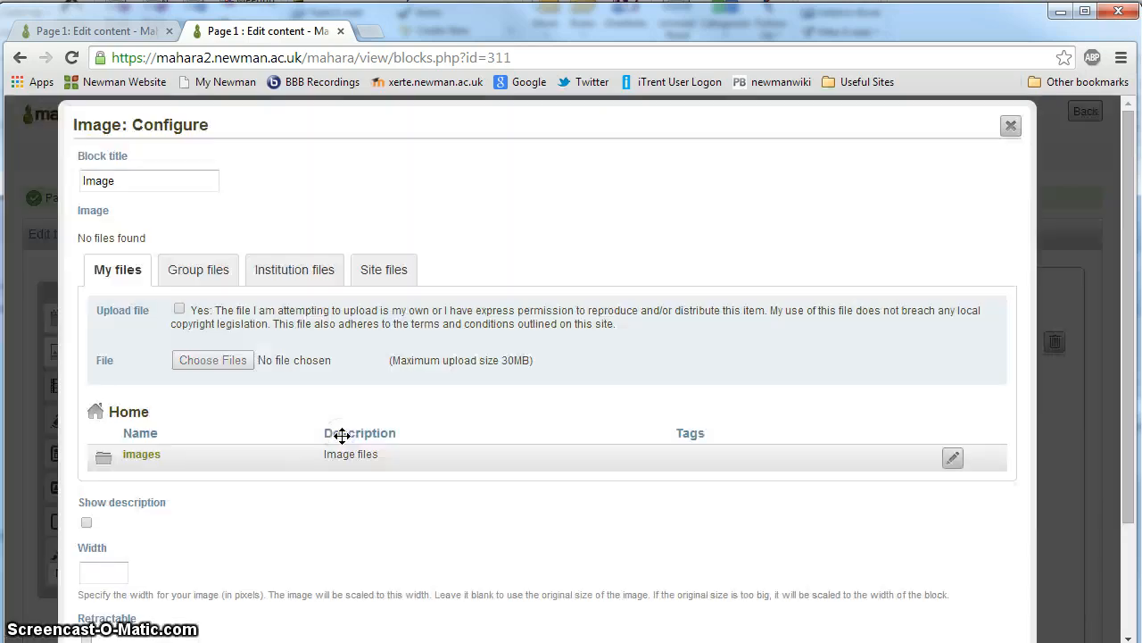
scroll(249, 415, down, 2)
scroll(242, 416, up, 2)
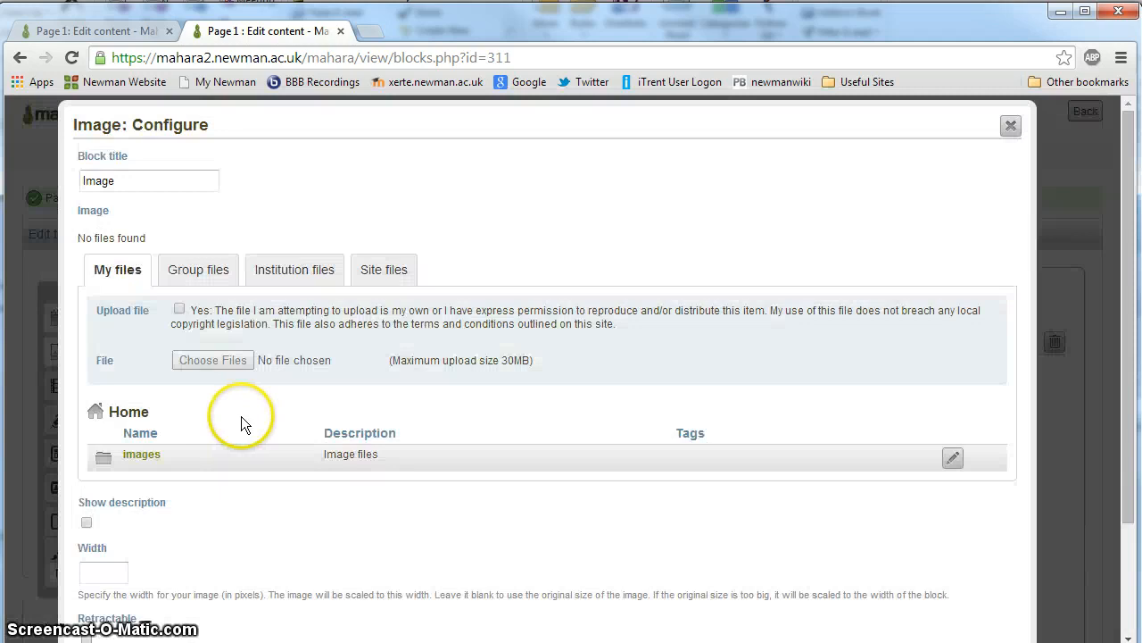
double_click(141, 181)
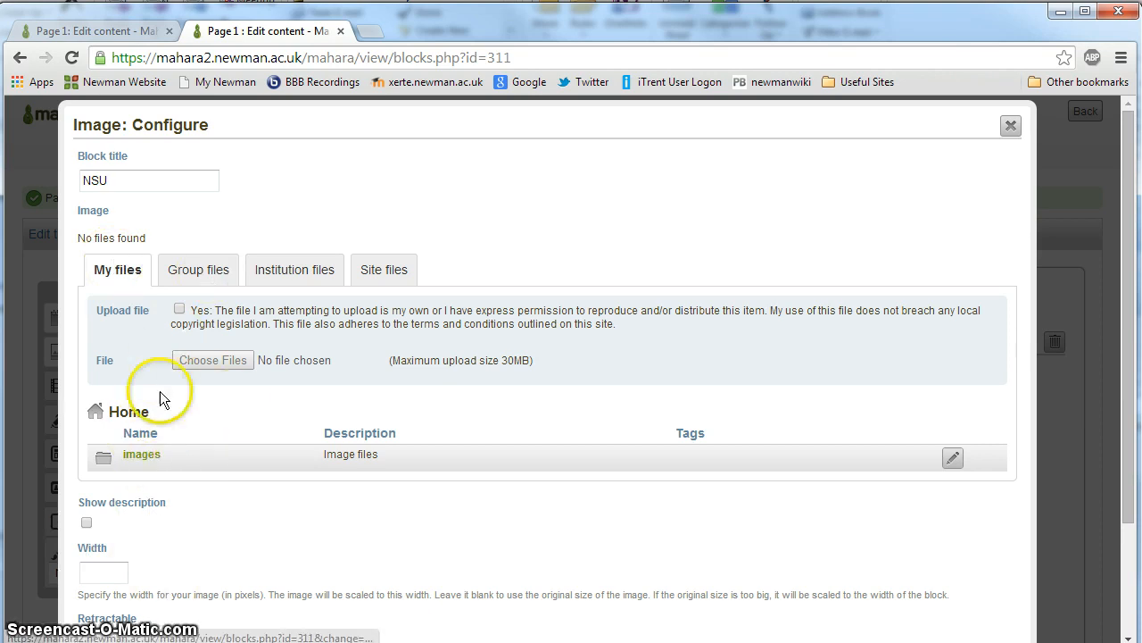
Step: Upload NU Logo.png from the Pictures library to the images folder, accepting the copyright declaration, and save the image block
click(140, 457)
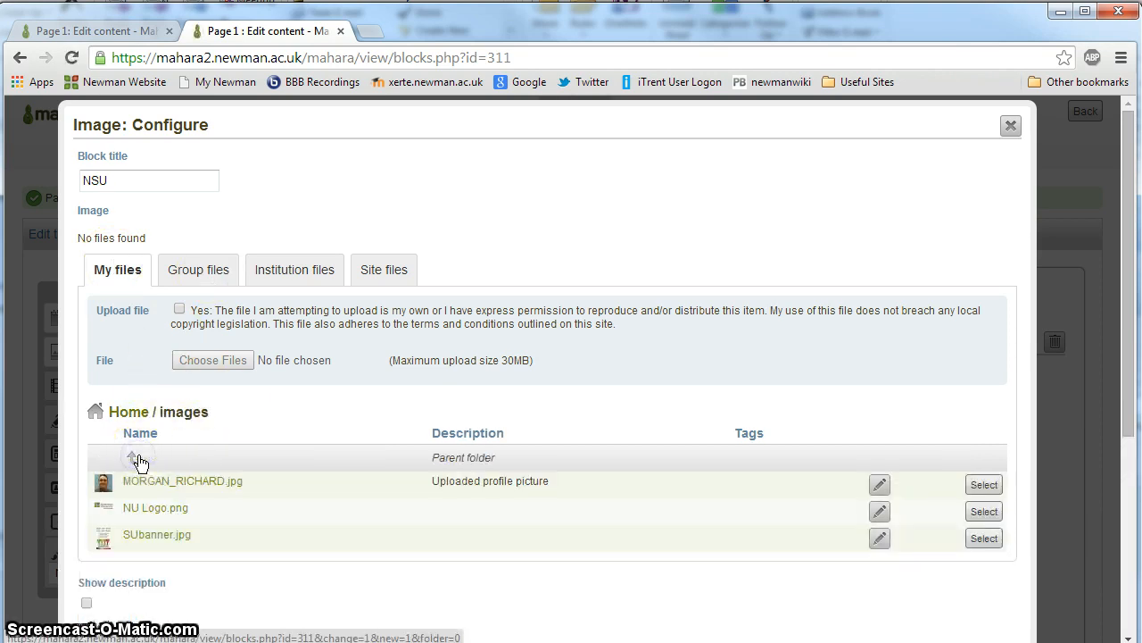
click(179, 309)
click(212, 368)
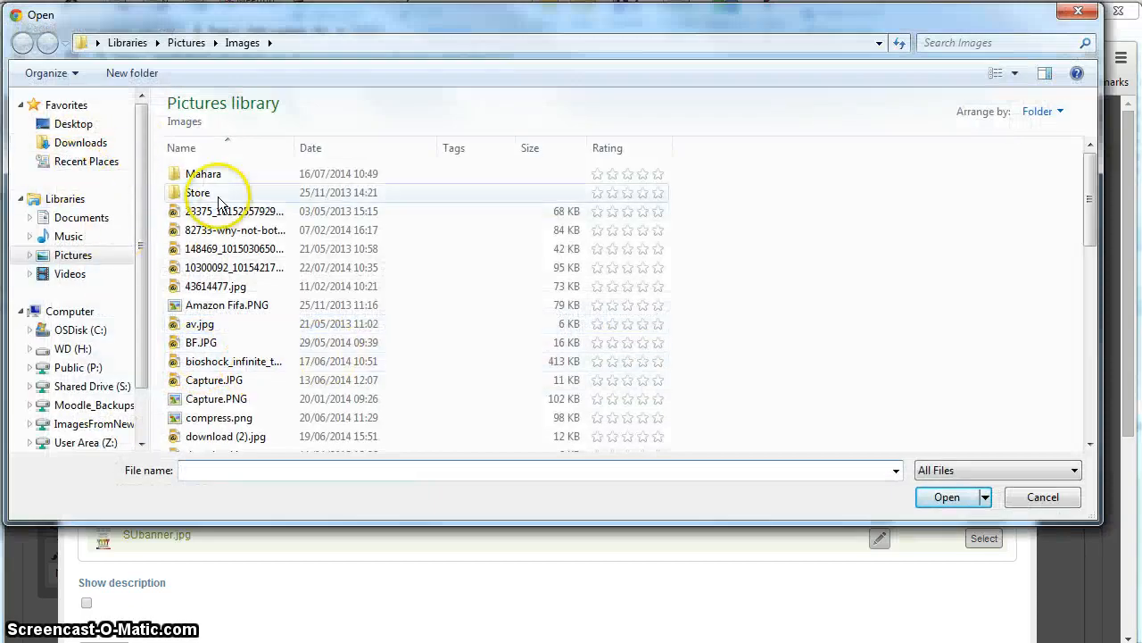
click(74, 258)
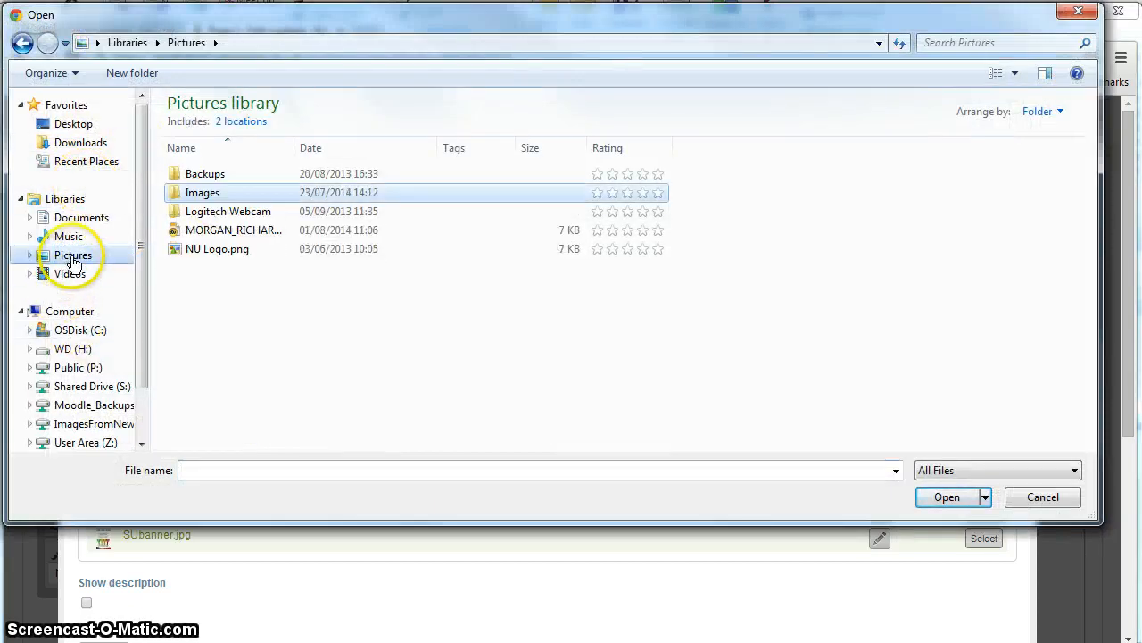
click(219, 249)
click(944, 497)
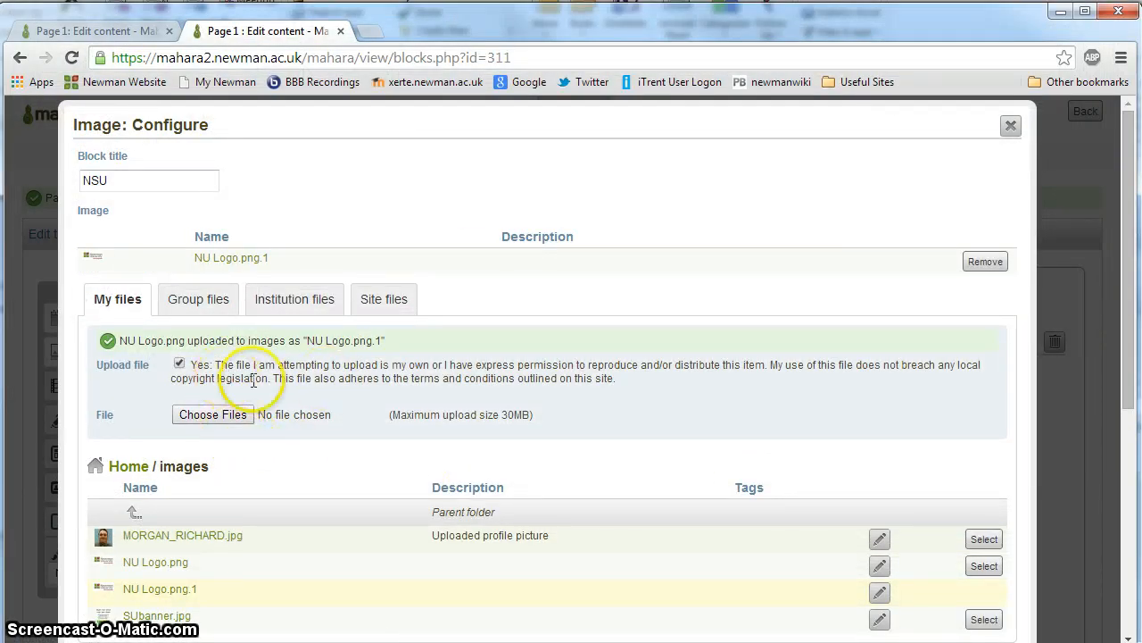
scroll(268, 428, down, 4)
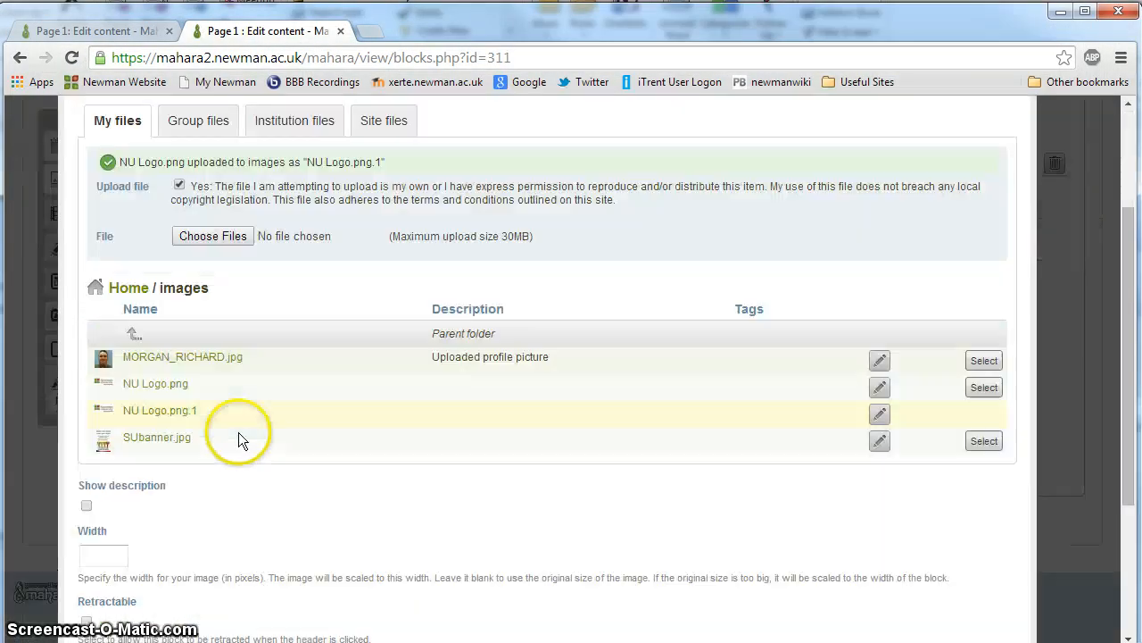
click(102, 548)
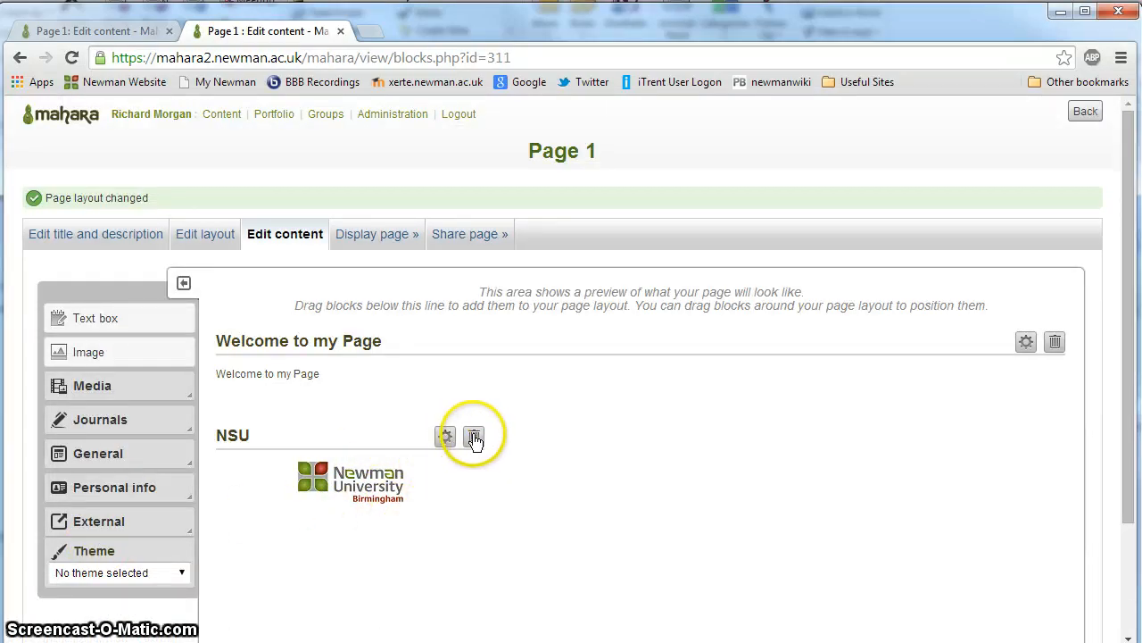
Step: Add a File(s) to download block to the lower row's wide column, beside the NSU image block
click(127, 401)
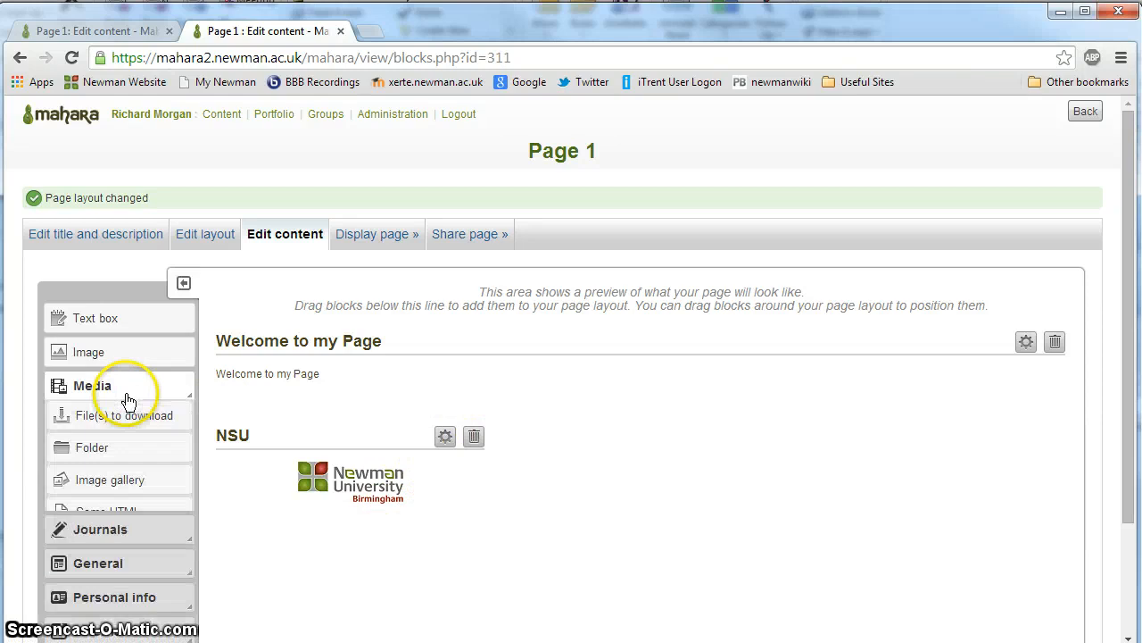
scroll(130, 402, down, 2)
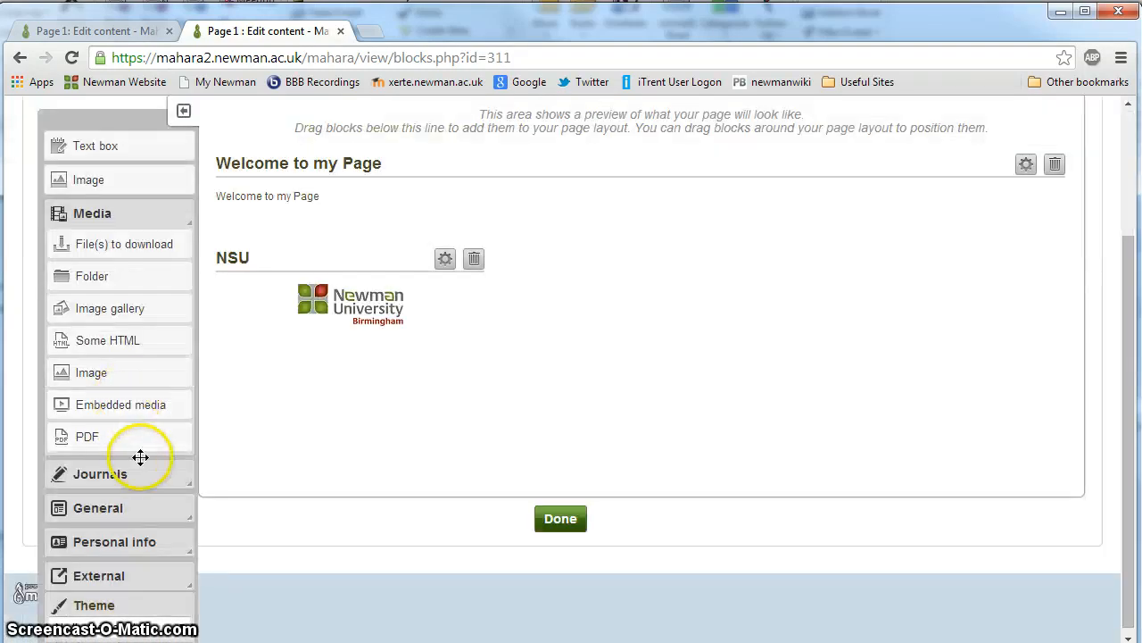
scroll(138, 451, up, 1)
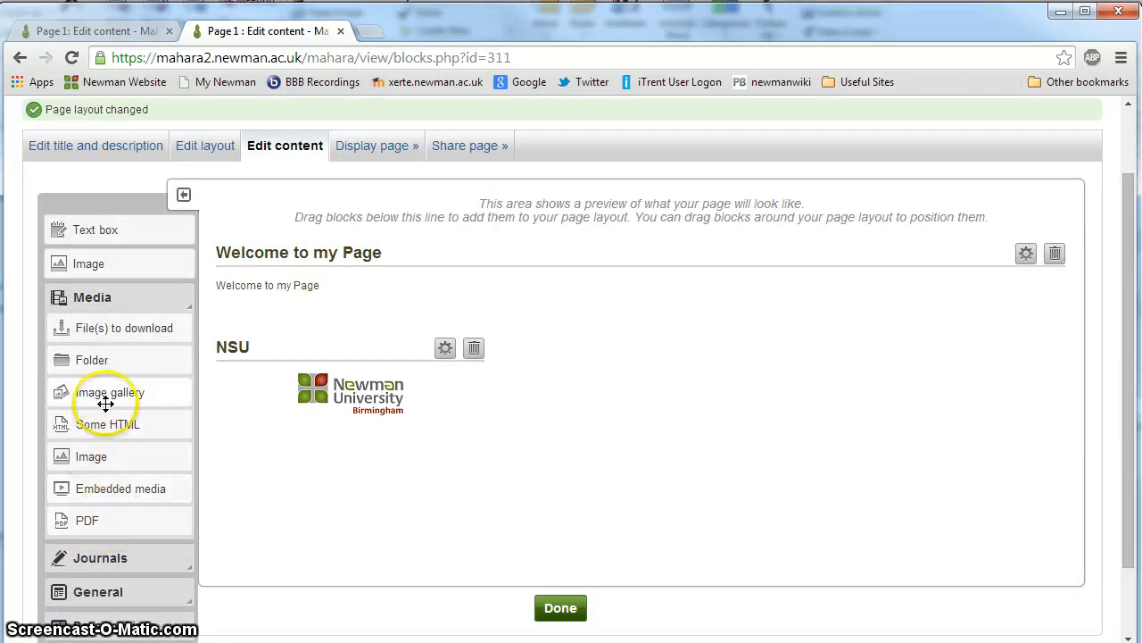
drag(122, 326, 801, 340)
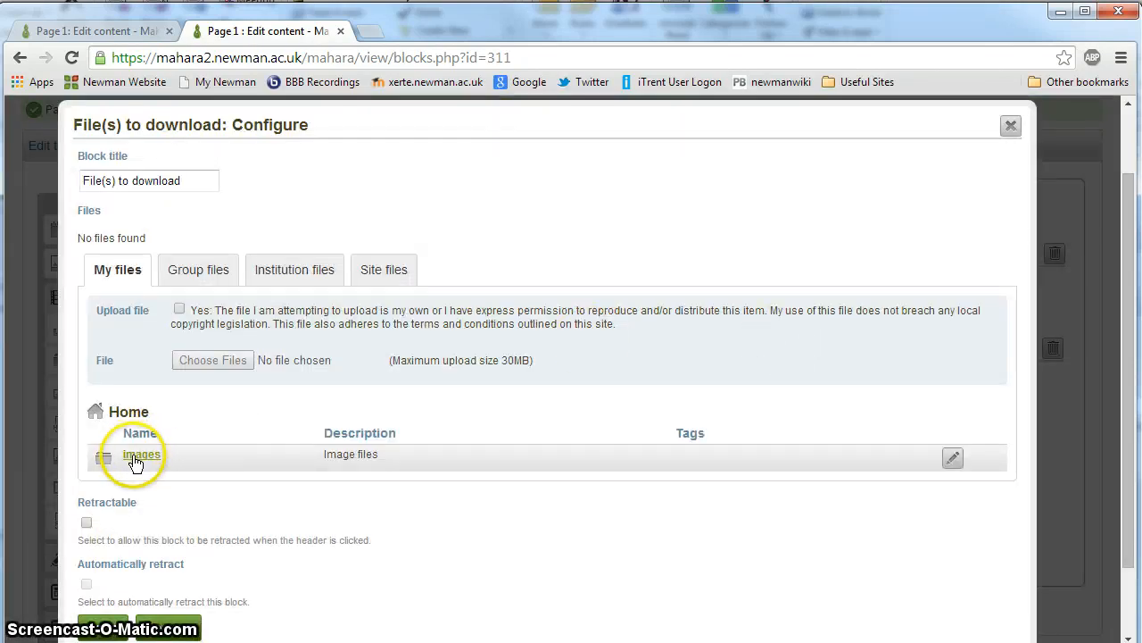
scroll(131, 455, down, 2)
scroll(132, 460, up, 4)
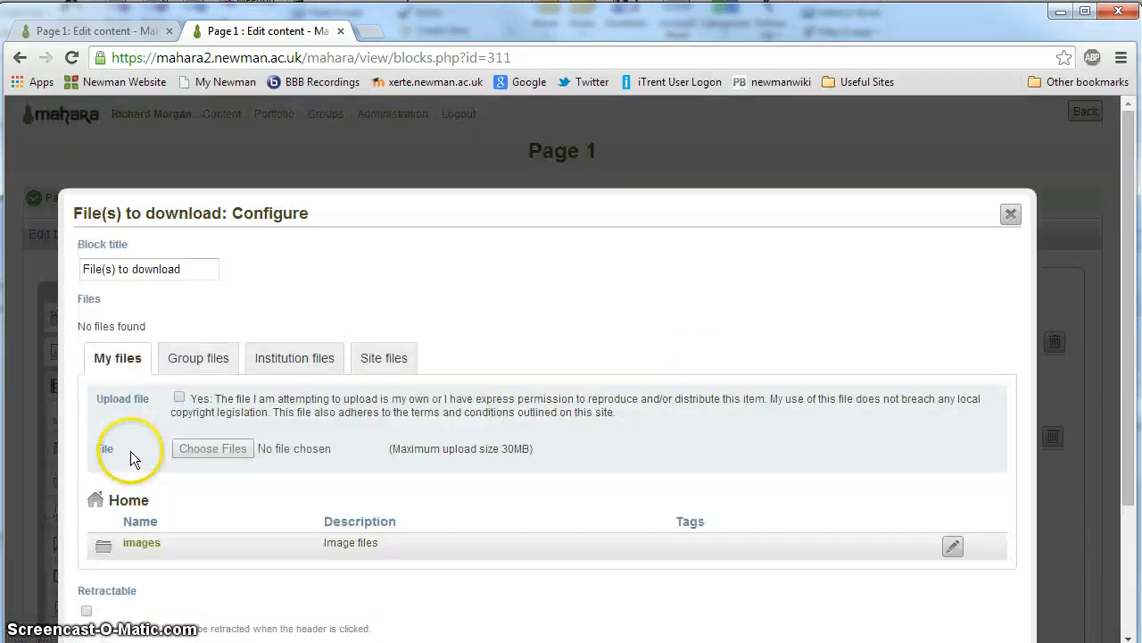
click(223, 265)
drag(223, 259, 33, 259)
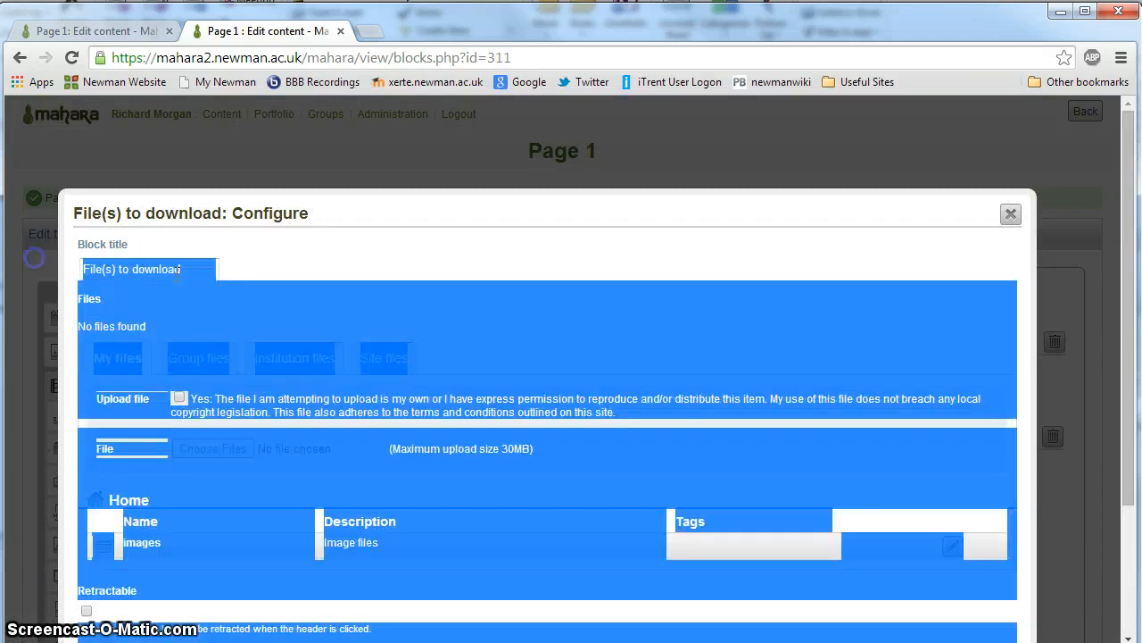
click(174, 270)
Step: Select the profile picture, NU Logo.png and NU Logo.png.1 from the images folder for the download block, and save it
click(142, 543)
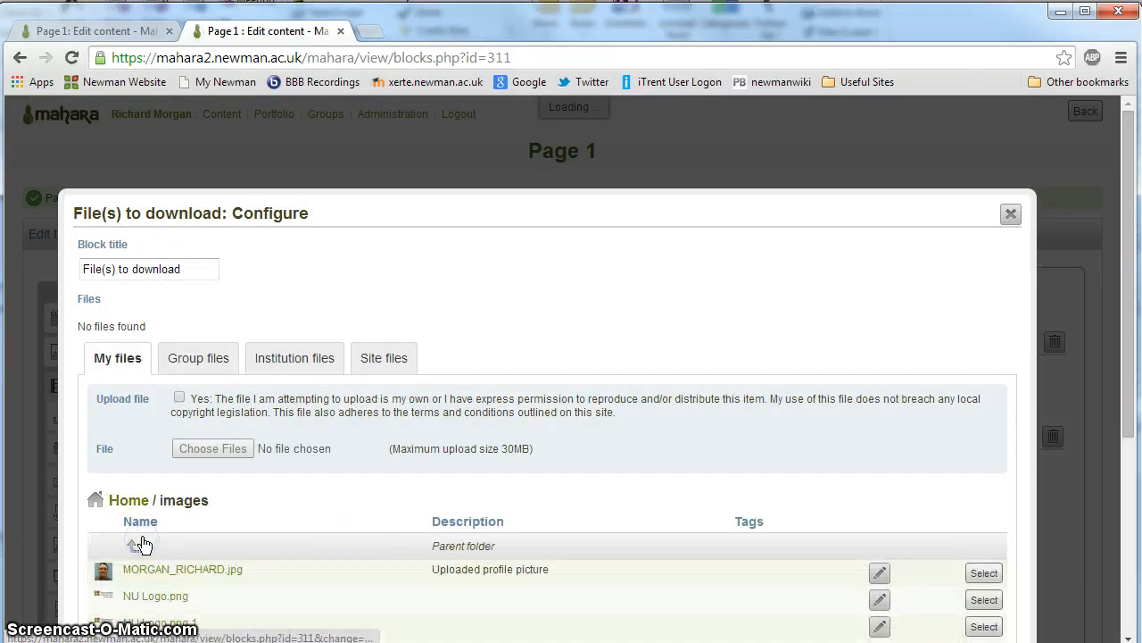
scroll(152, 544, down, 5)
click(982, 304)
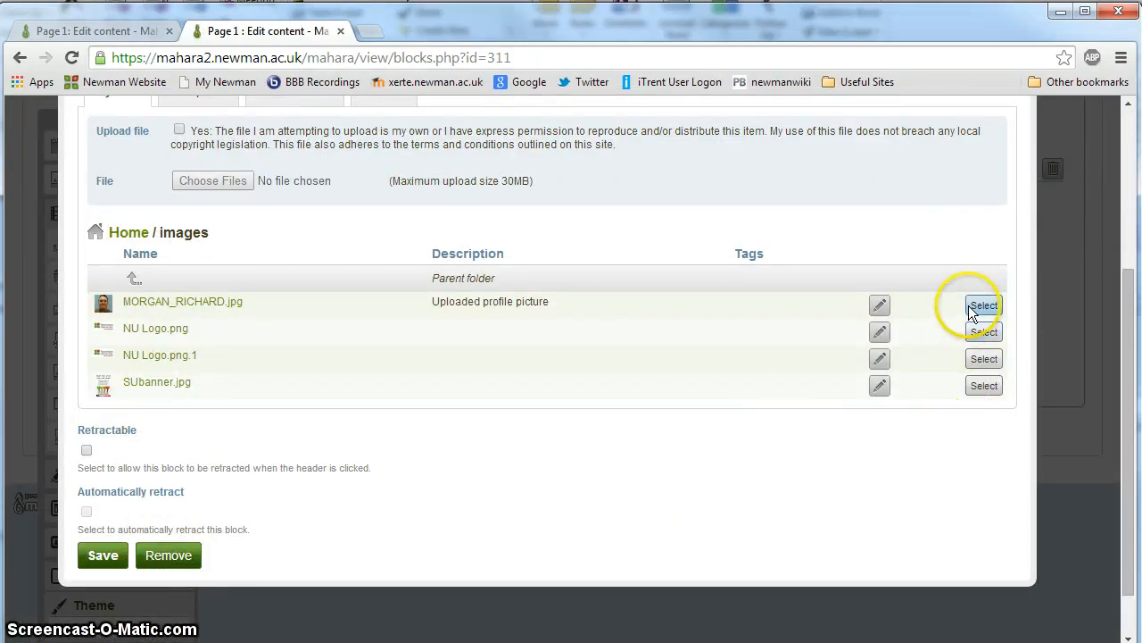
click(984, 361)
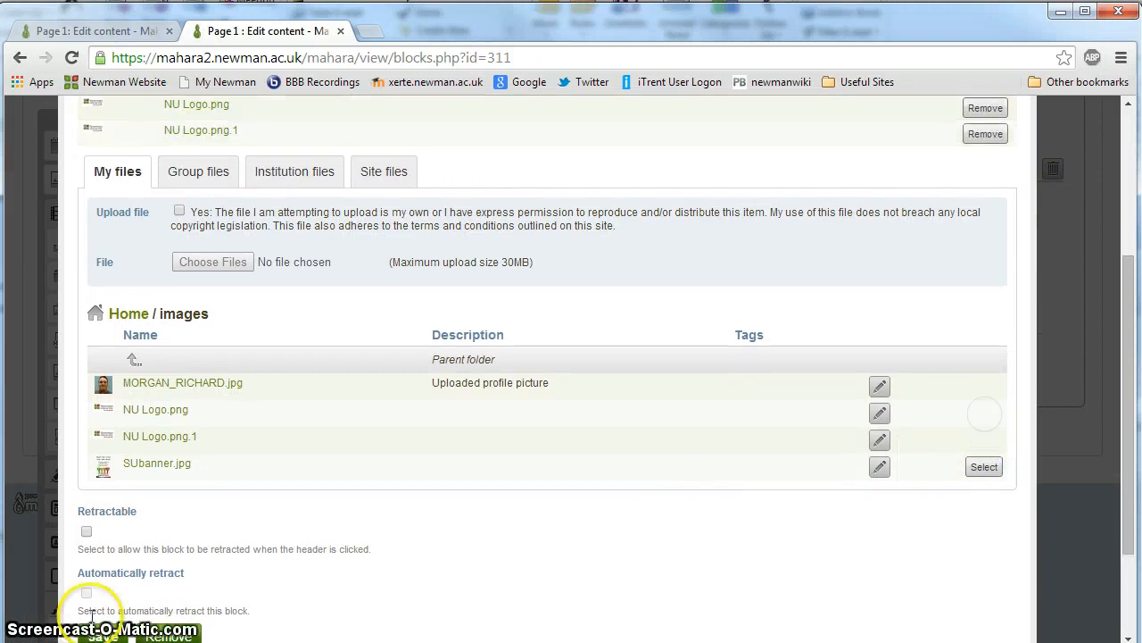
scroll(111, 554, down, 3)
click(100, 483)
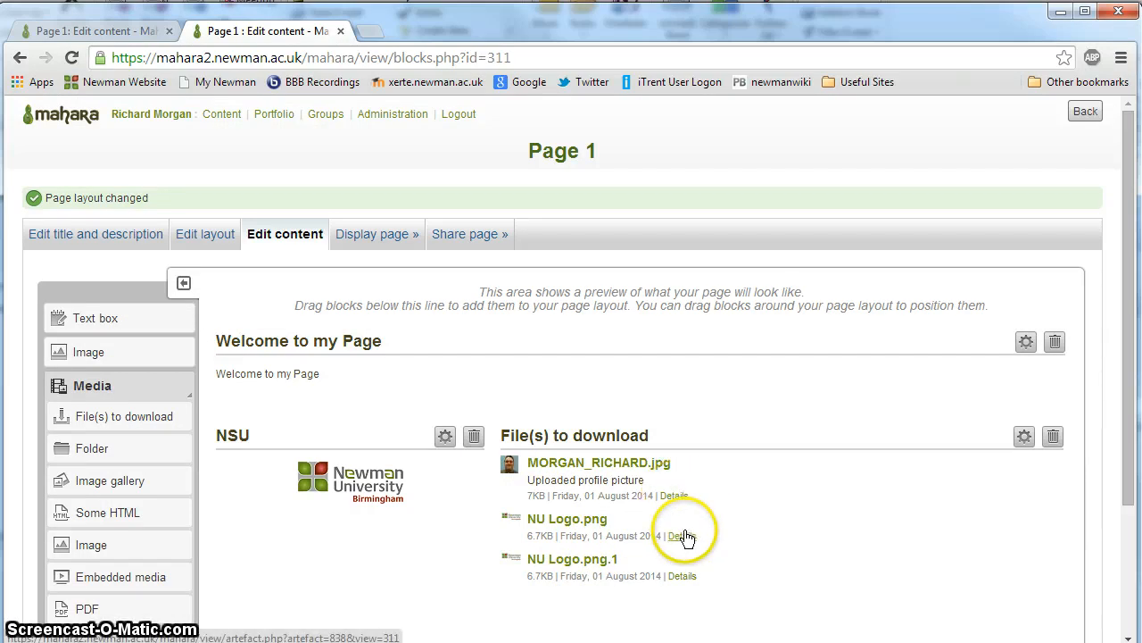
Step: Add a Folder block below the File(s) to download block, select the images folder, and save the block
scroll(456, 477, down, 2)
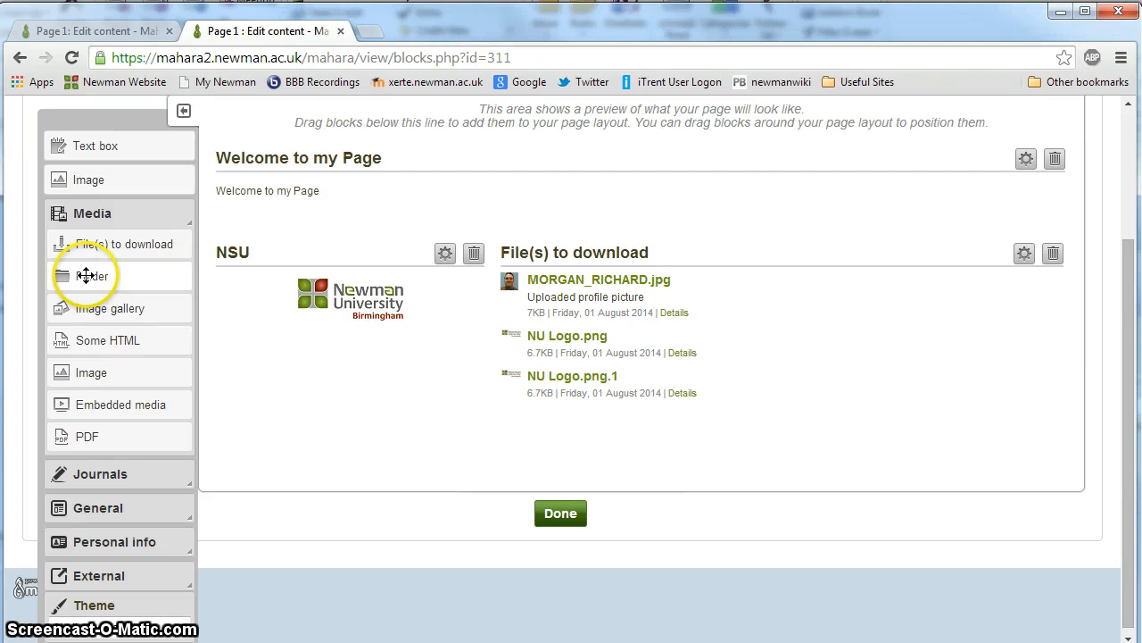
mouse_move(85, 275)
mouse_down()
mouse_move(523, 451)
mouse_move(623, 424)
mouse_up()
drag(233, 425, 663, 421)
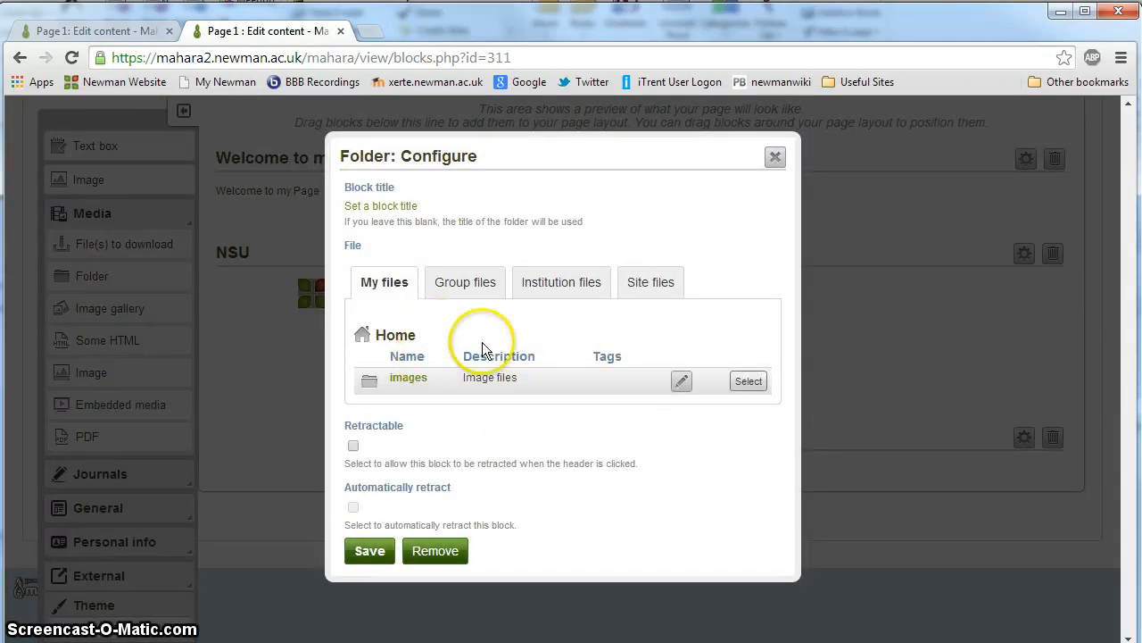
click(746, 383)
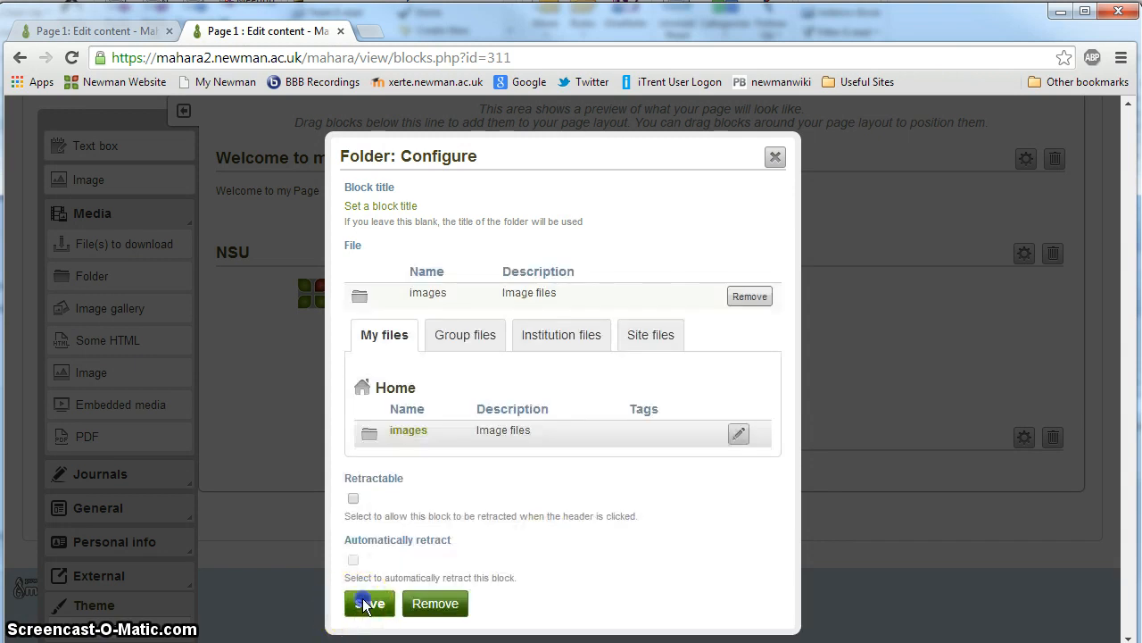
click(357, 603)
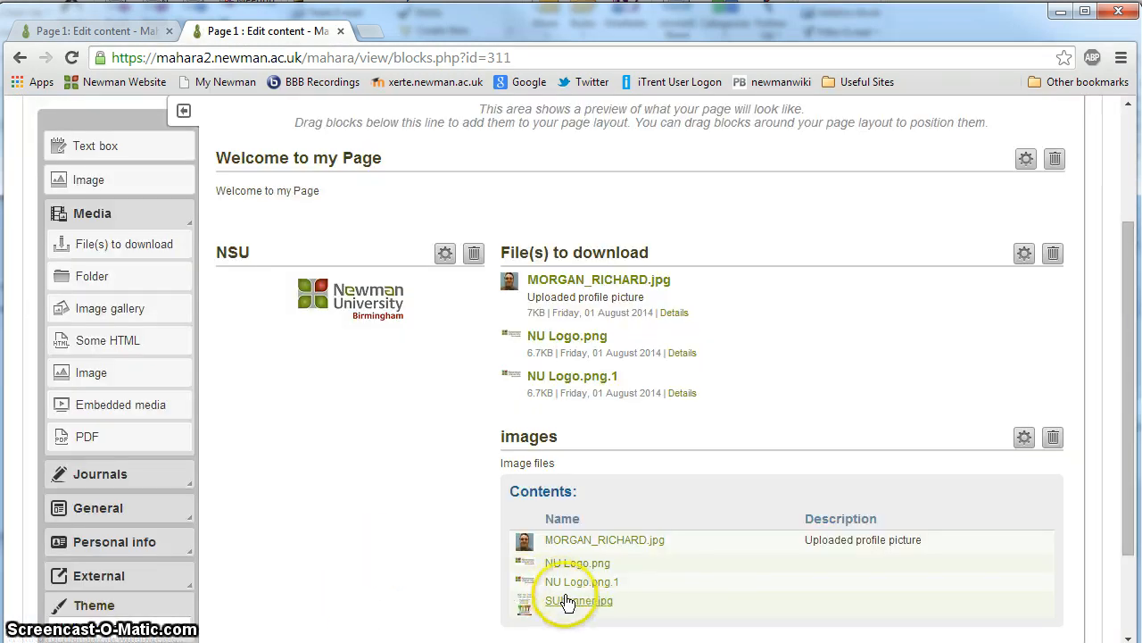
Step: Add an Image gallery block below the NSU image and set it to display individually chosen images
scroll(588, 489, down, 2)
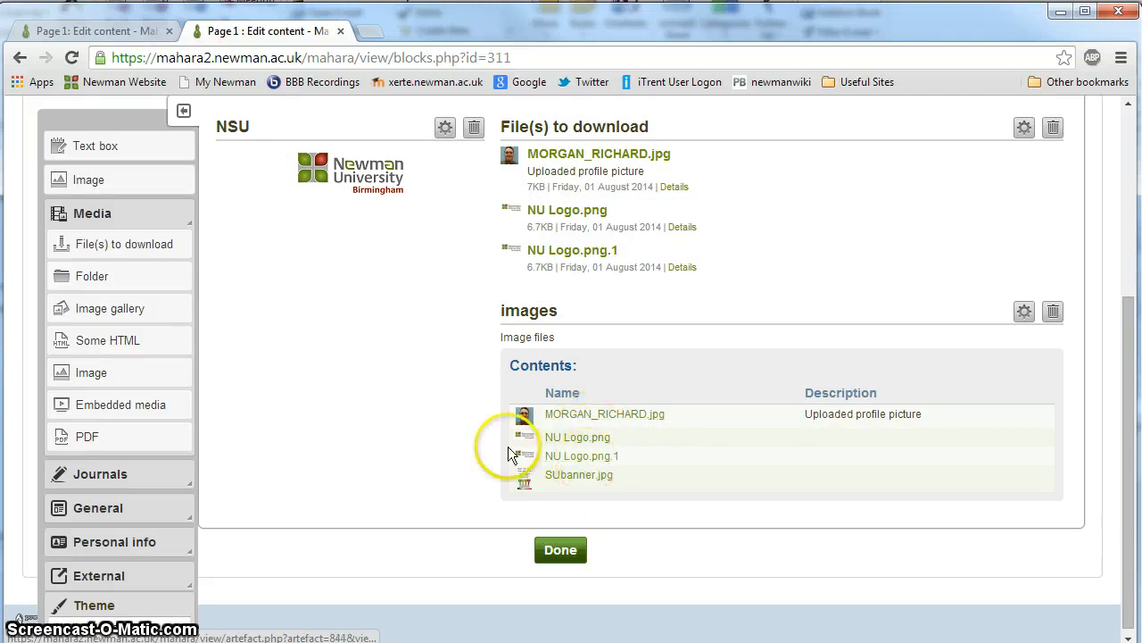
scroll(393, 442, up, 3)
scroll(390, 438, down, 3)
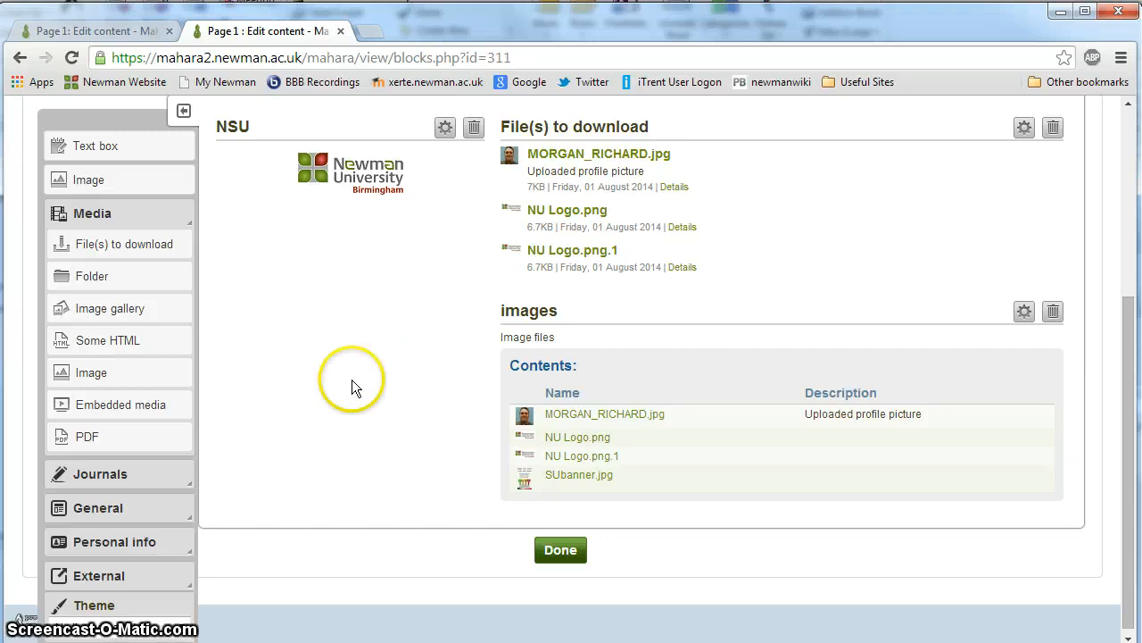
drag(93, 309, 356, 257)
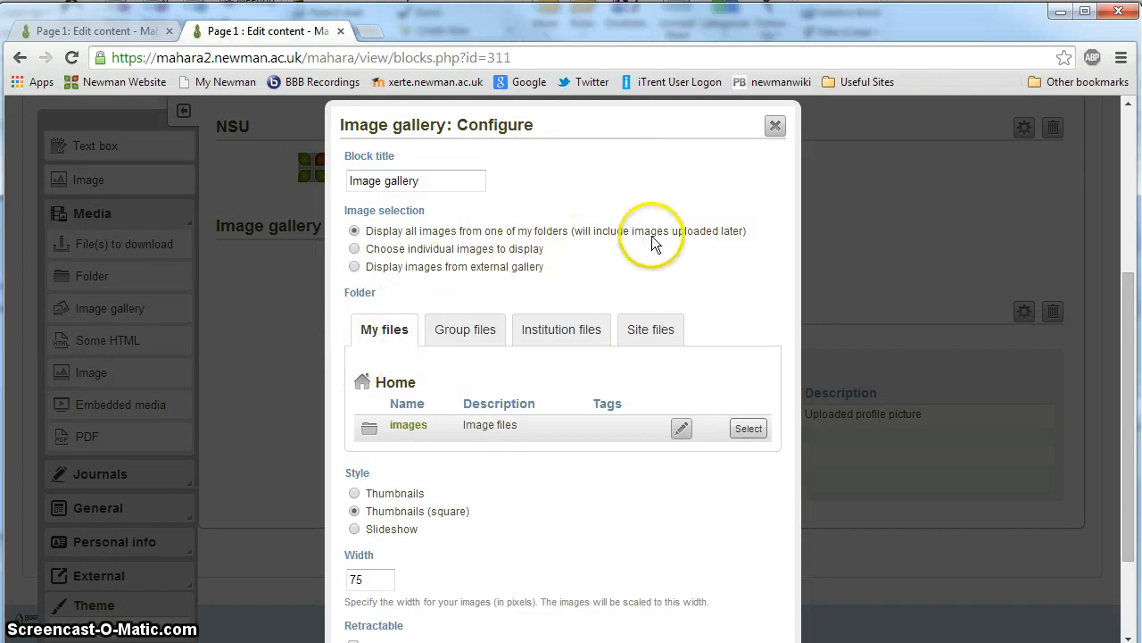
click(355, 249)
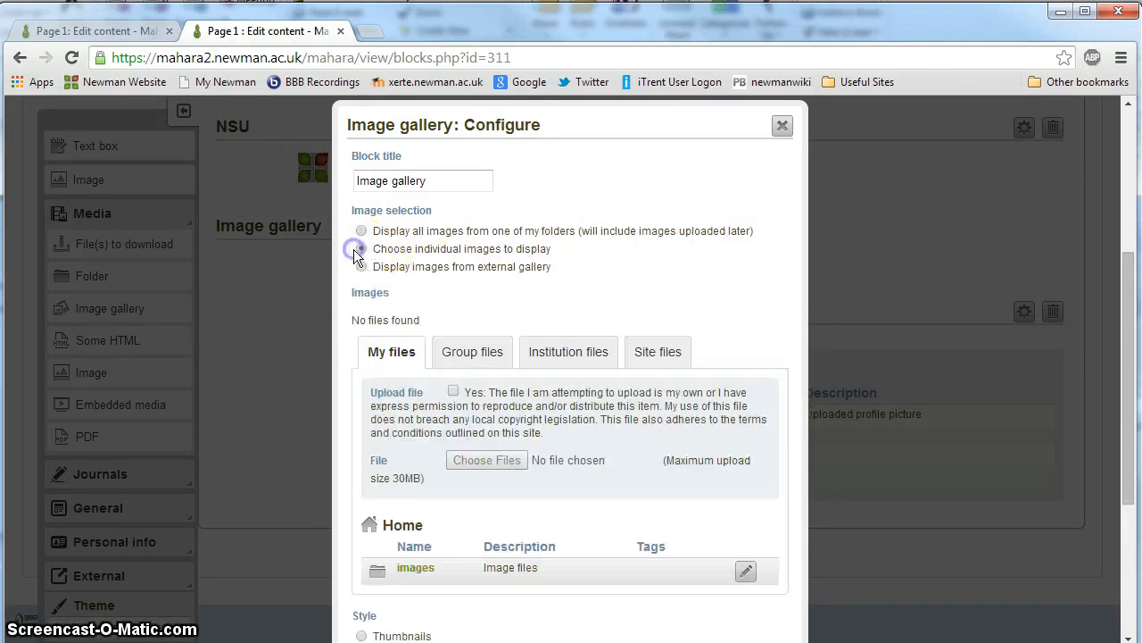
Step: Select NU Logo.png and SUbanner.jpg from the images folder for the gallery, and save the block
scroll(408, 408, down, 3)
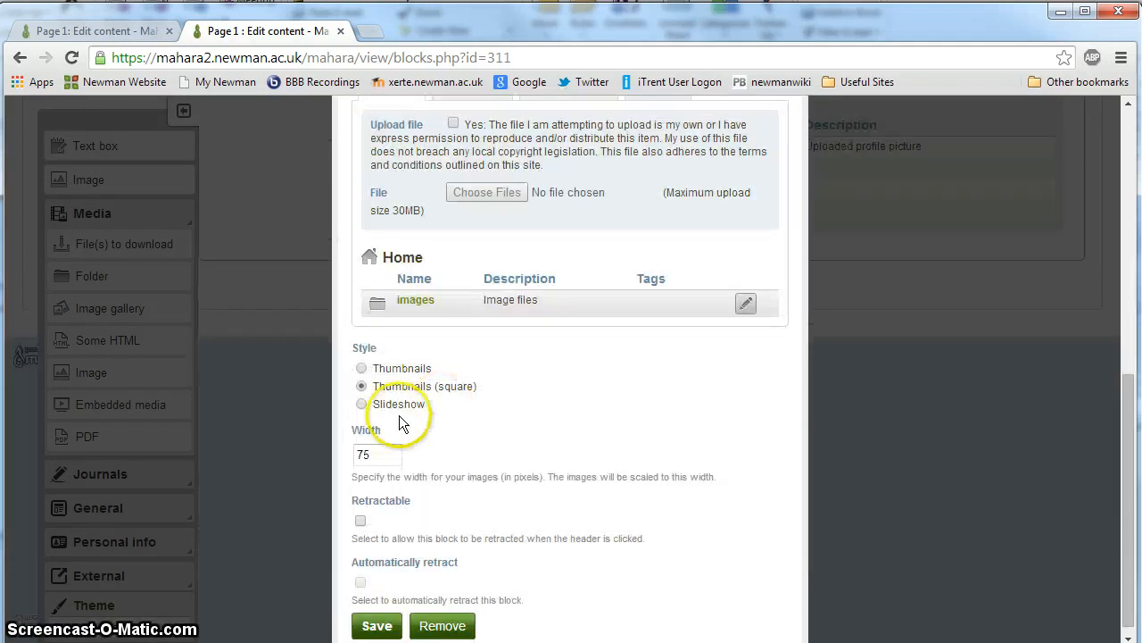
click(421, 301)
click(754, 357)
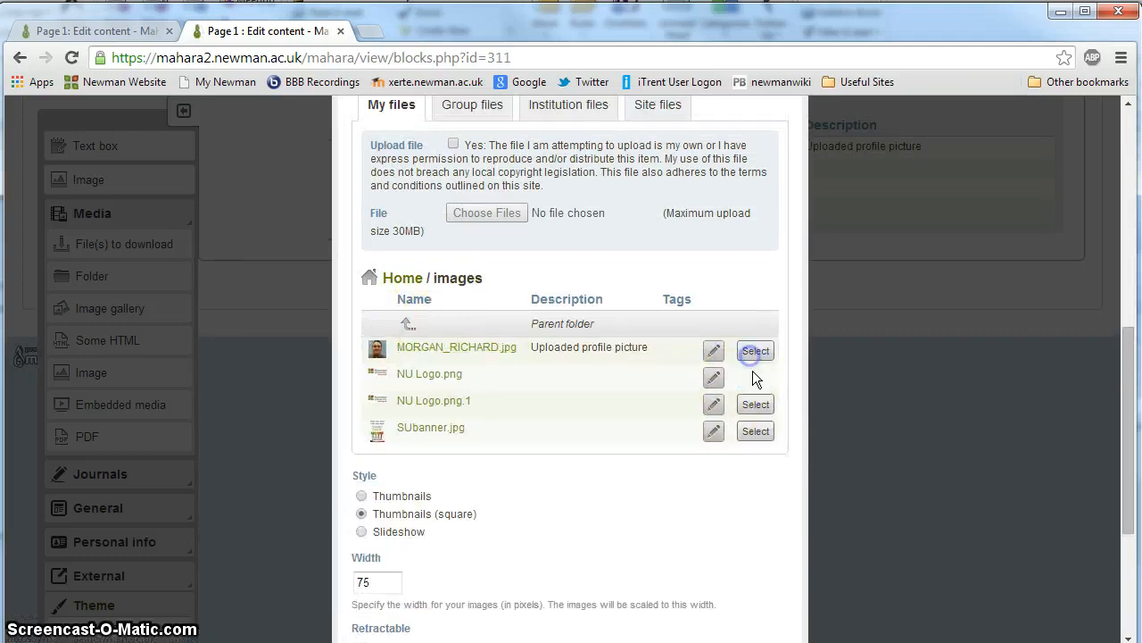
click(755, 427)
scroll(386, 610, down, 3)
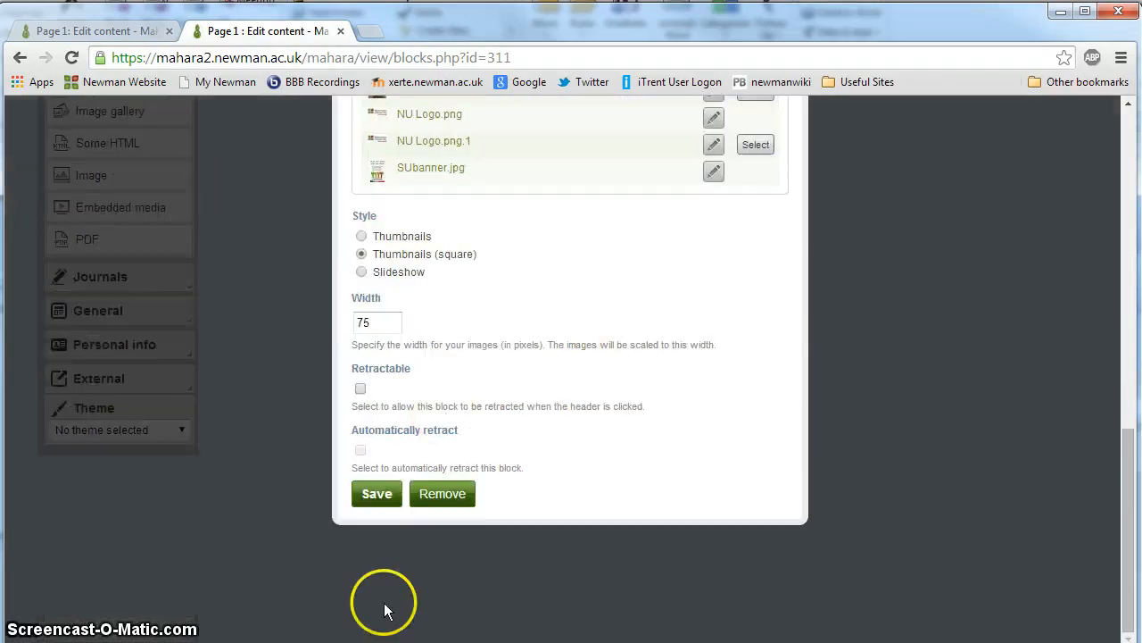
click(378, 494)
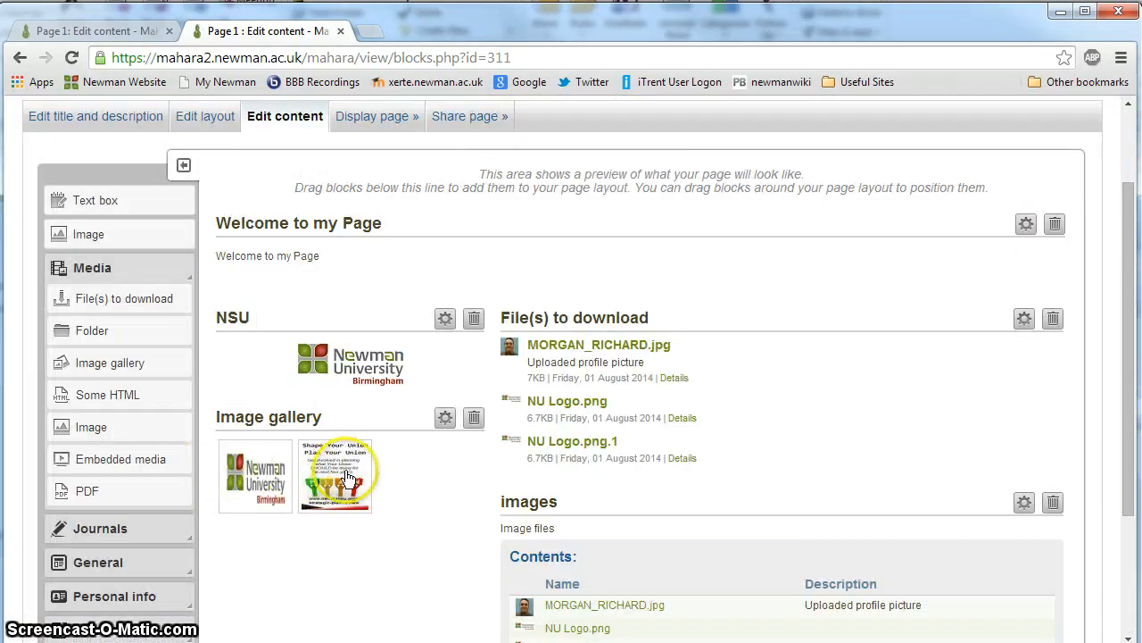
Step: View the gallery's Newman University logo on its own, and close that view to return to the page editor
click(277, 486)
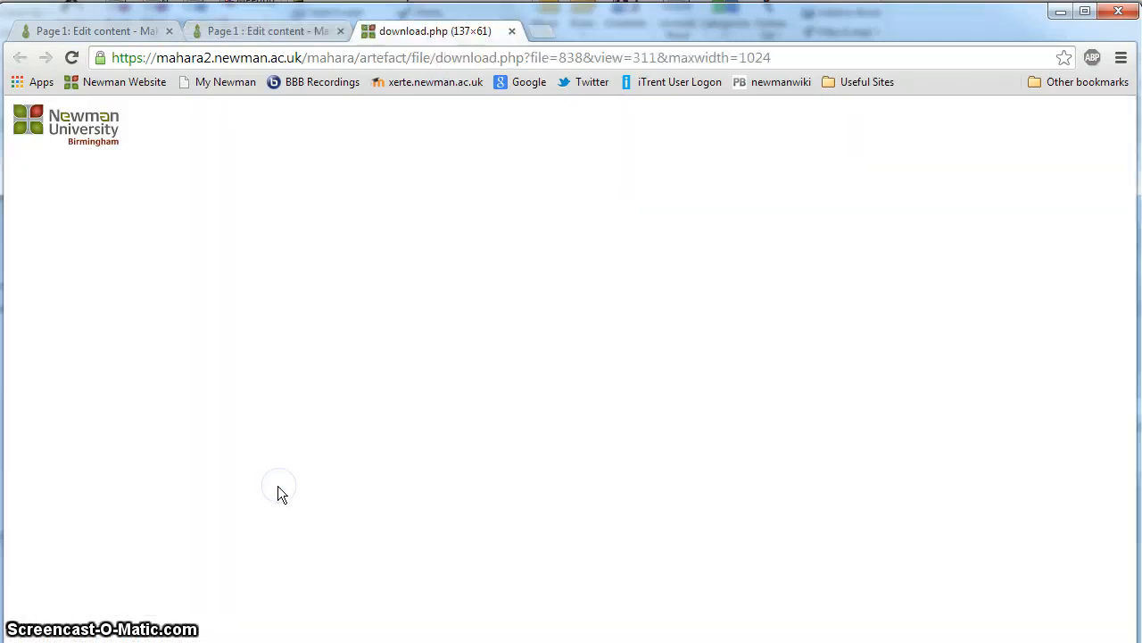
click(511, 30)
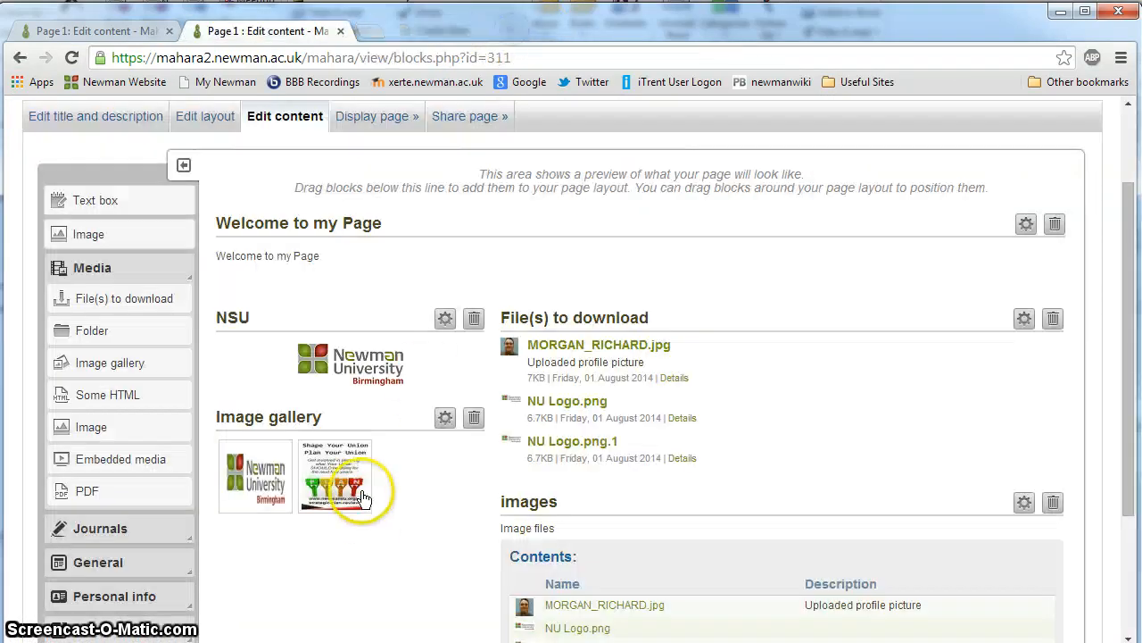
scroll(350, 483, down, 3)
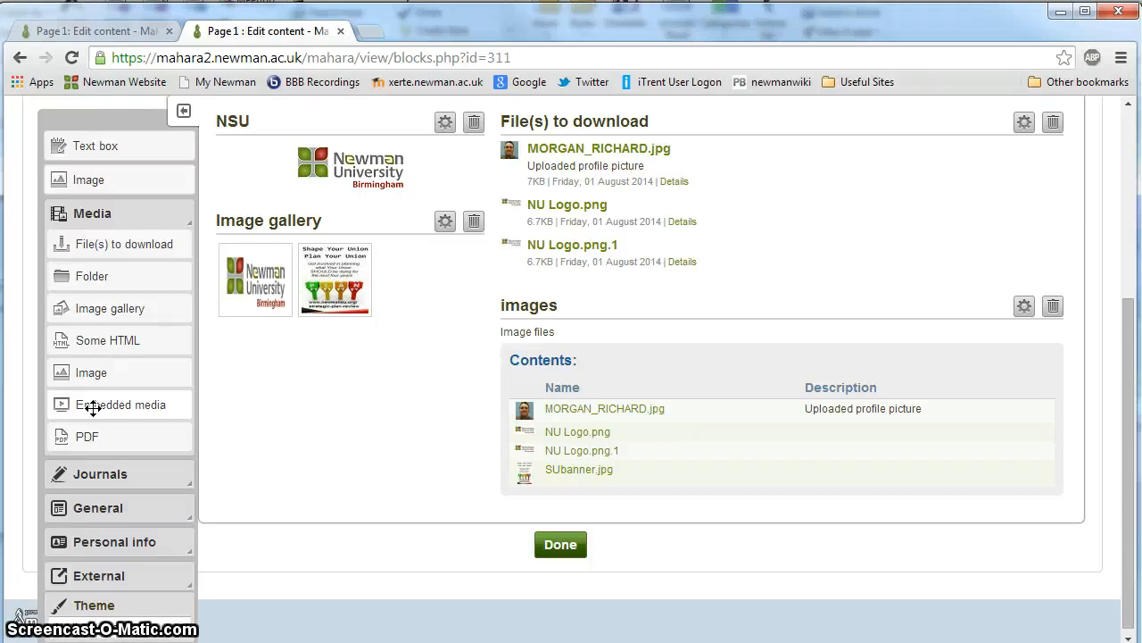
drag(84, 437, 30, 446)
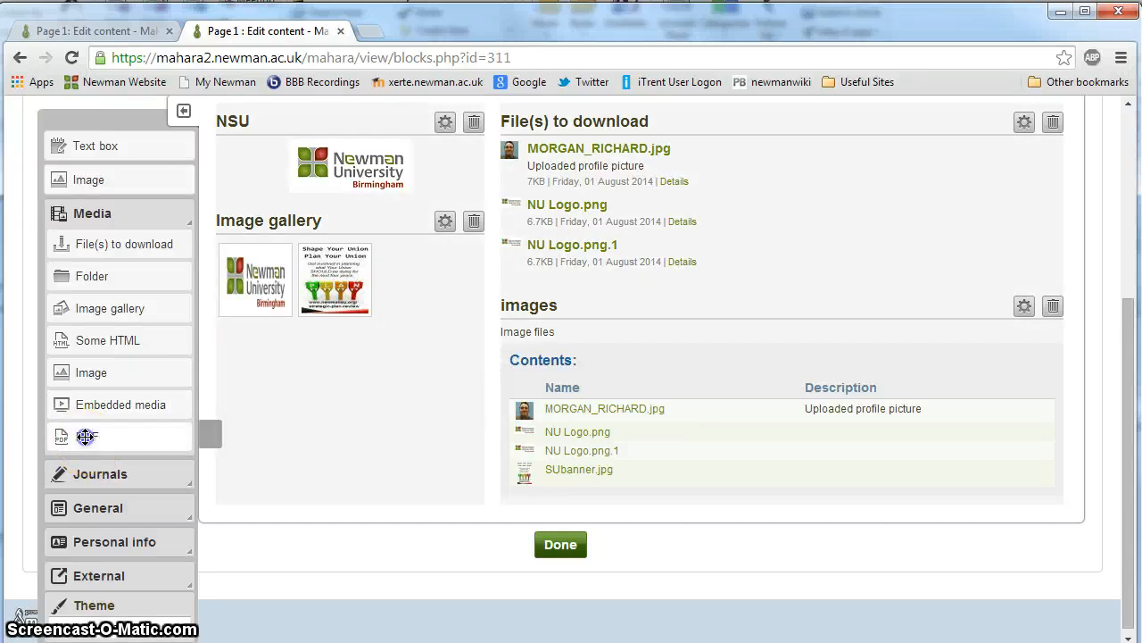
click(109, 473)
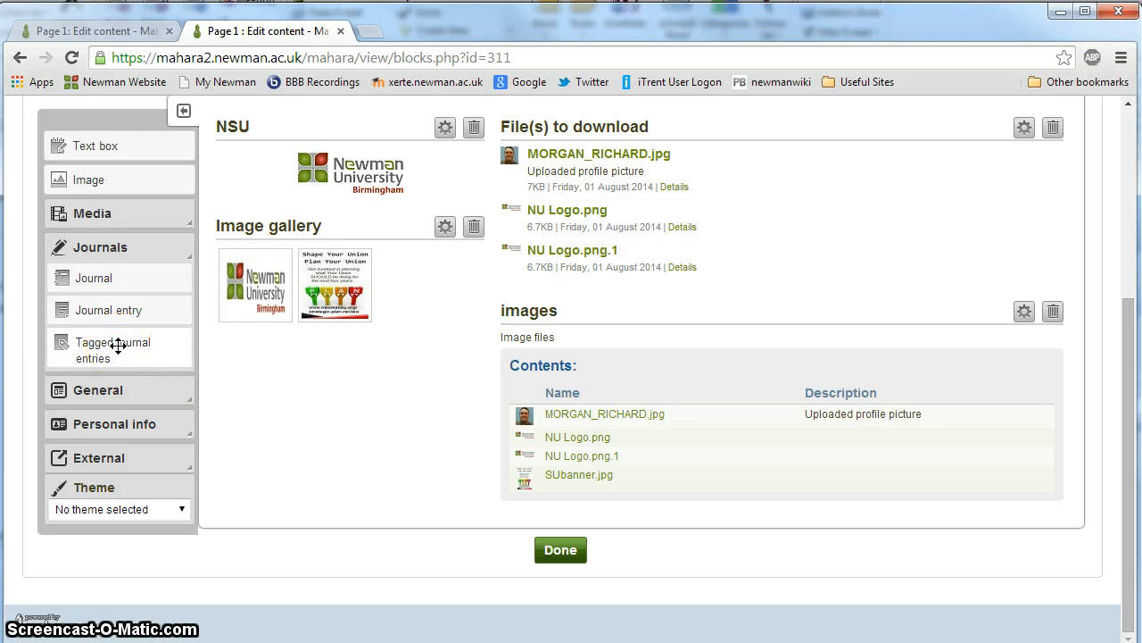
click(96, 390)
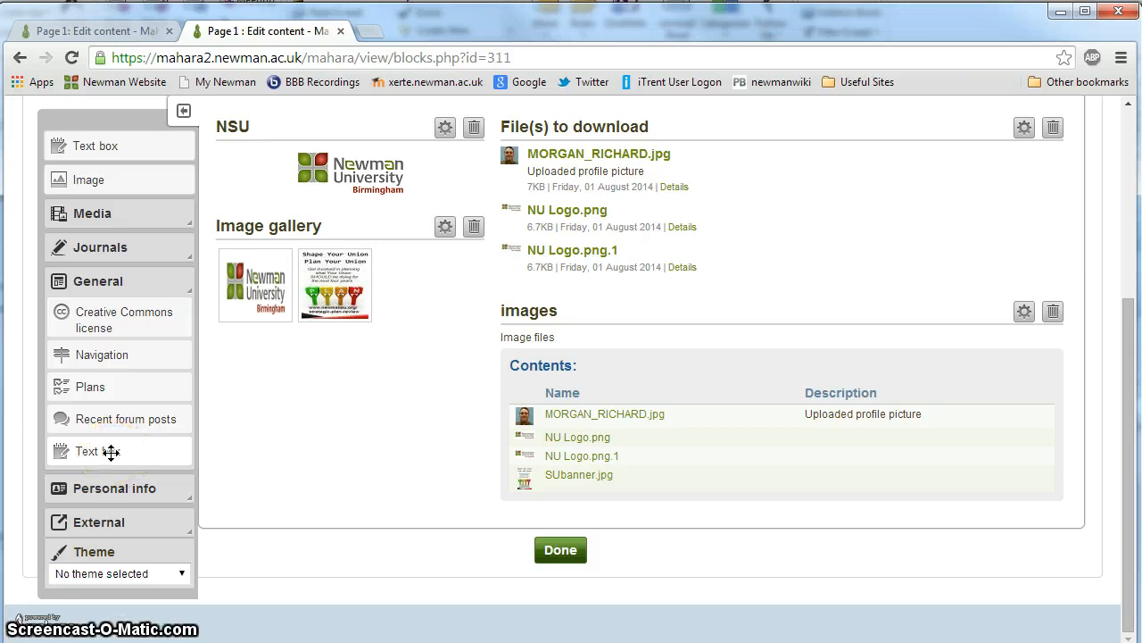
click(111, 491)
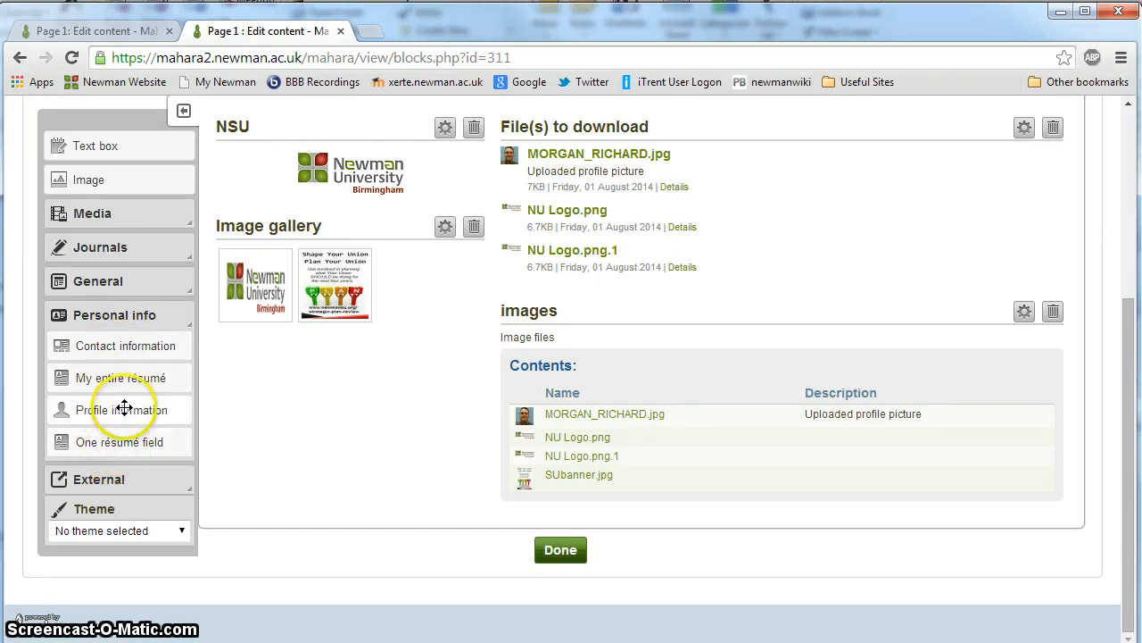
click(112, 477)
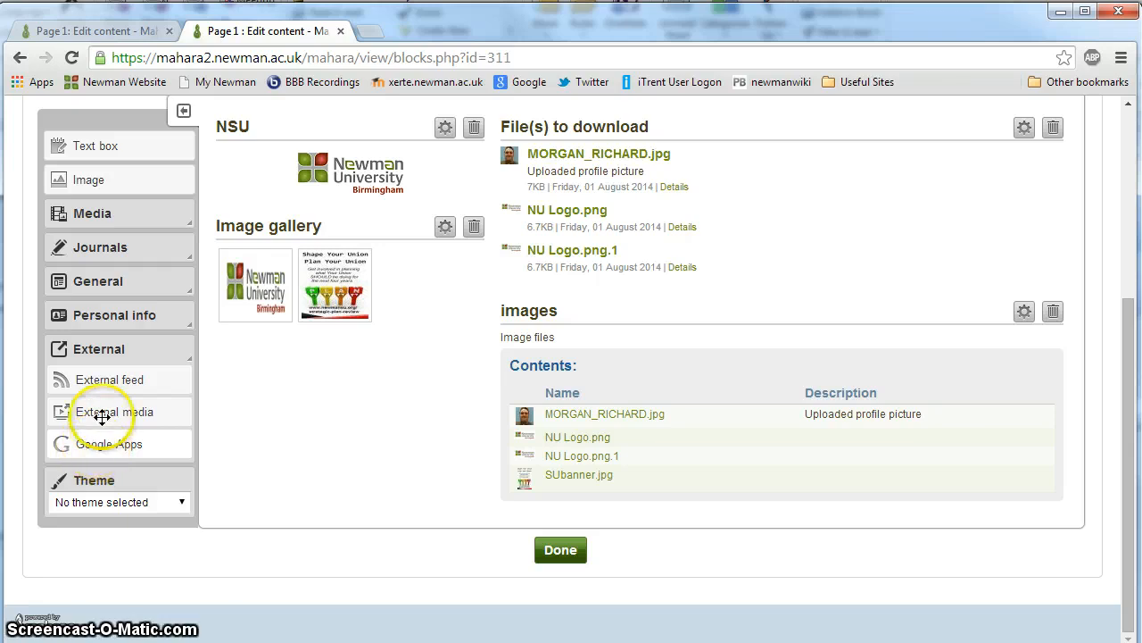
drag(102, 402, 641, 507)
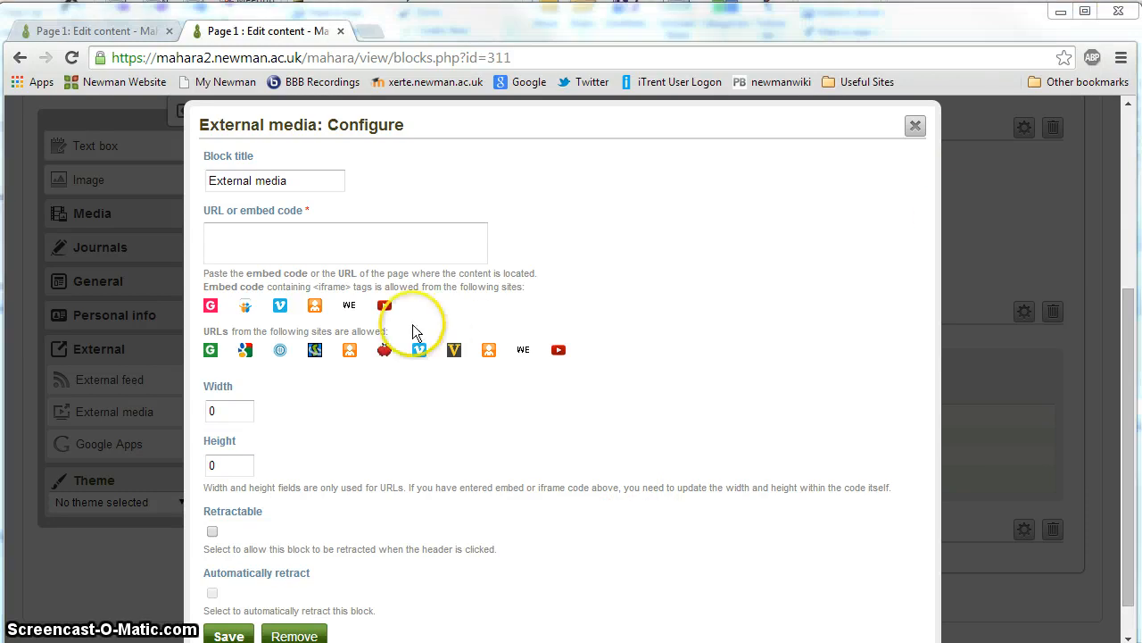
click(313, 235)
text(https://www.youtube.com/watch?v=C78C13ri6Q0&list=UUAoDN3j9KWIF7IwmK-L0Gvw)
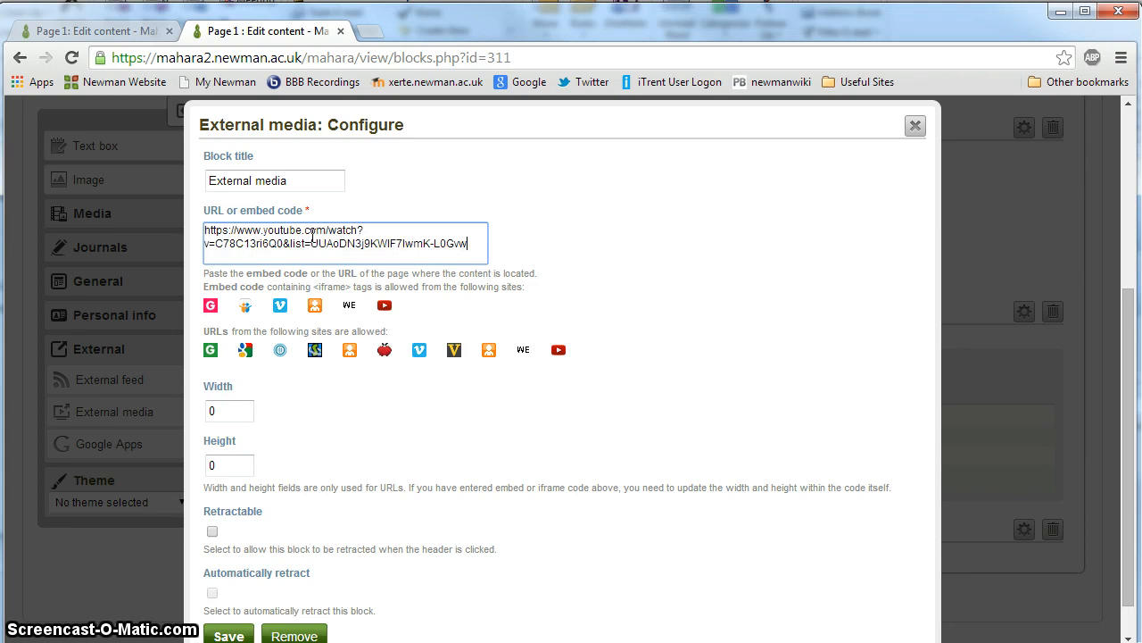
scroll(280, 383, down, 1)
click(237, 592)
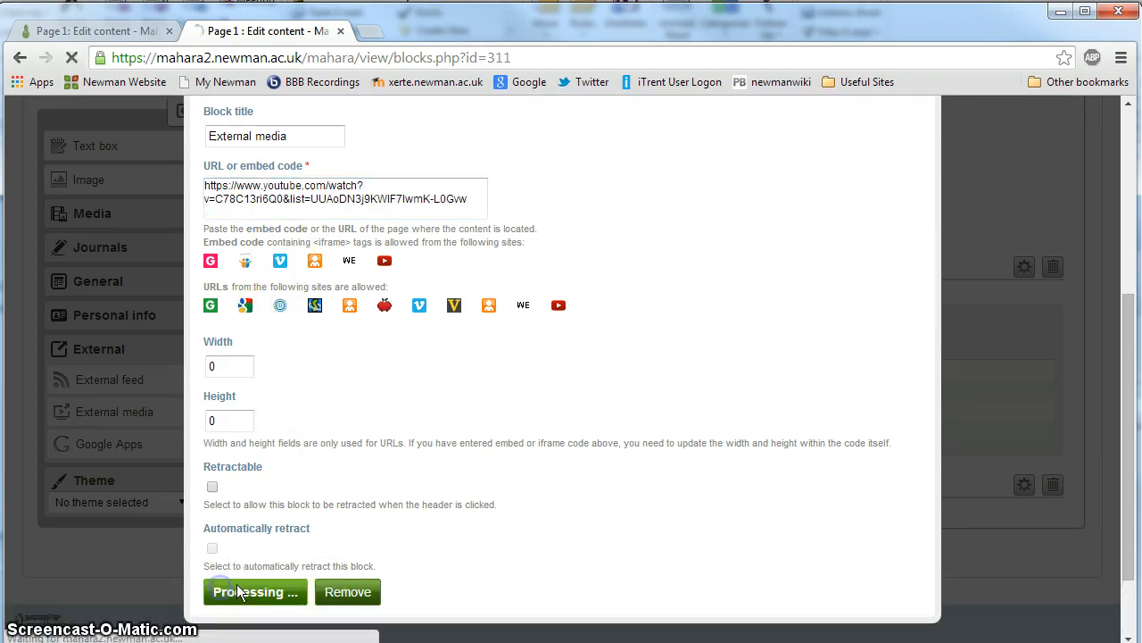
scroll(435, 441, down, 3)
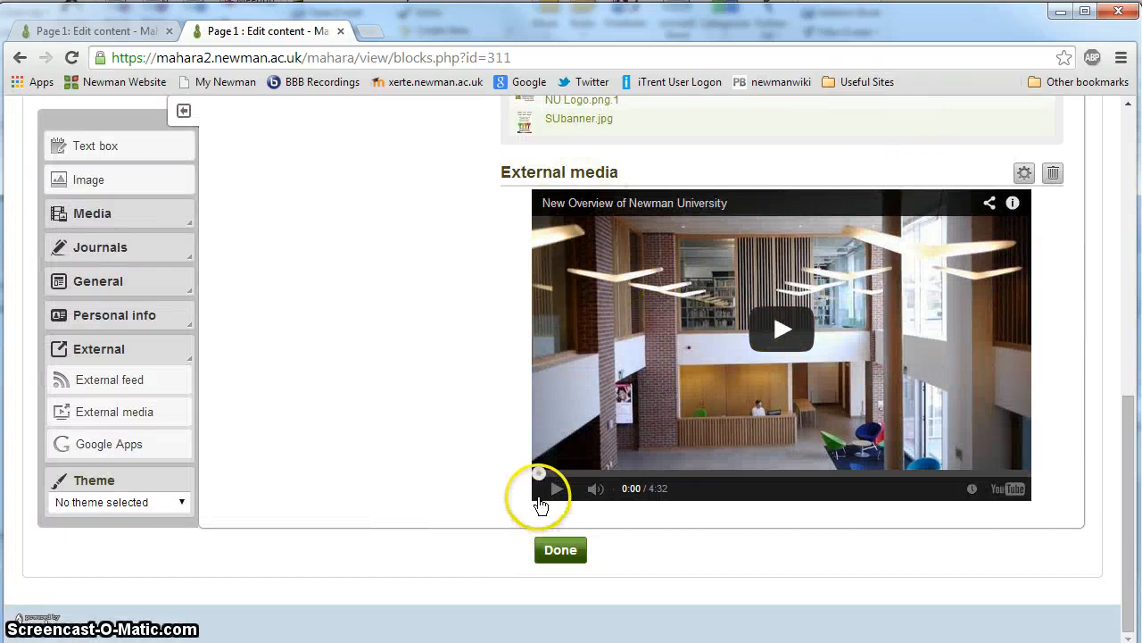
scroll(419, 440, up, 1)
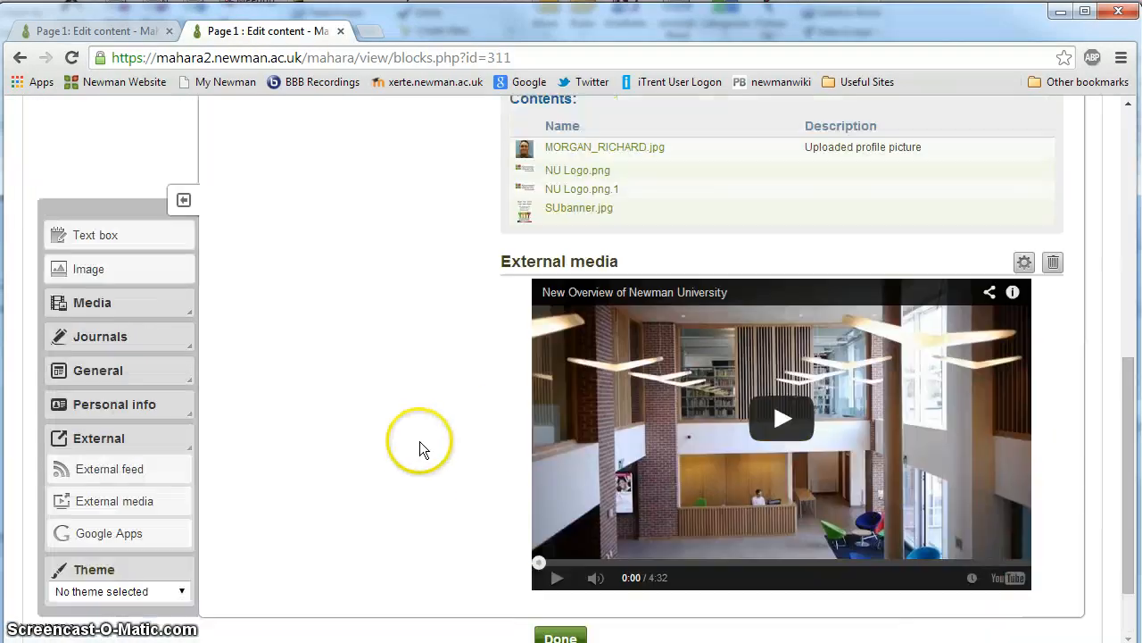
Step: Apply the Aqua theme to Page 1
scroll(419, 441, up, 2)
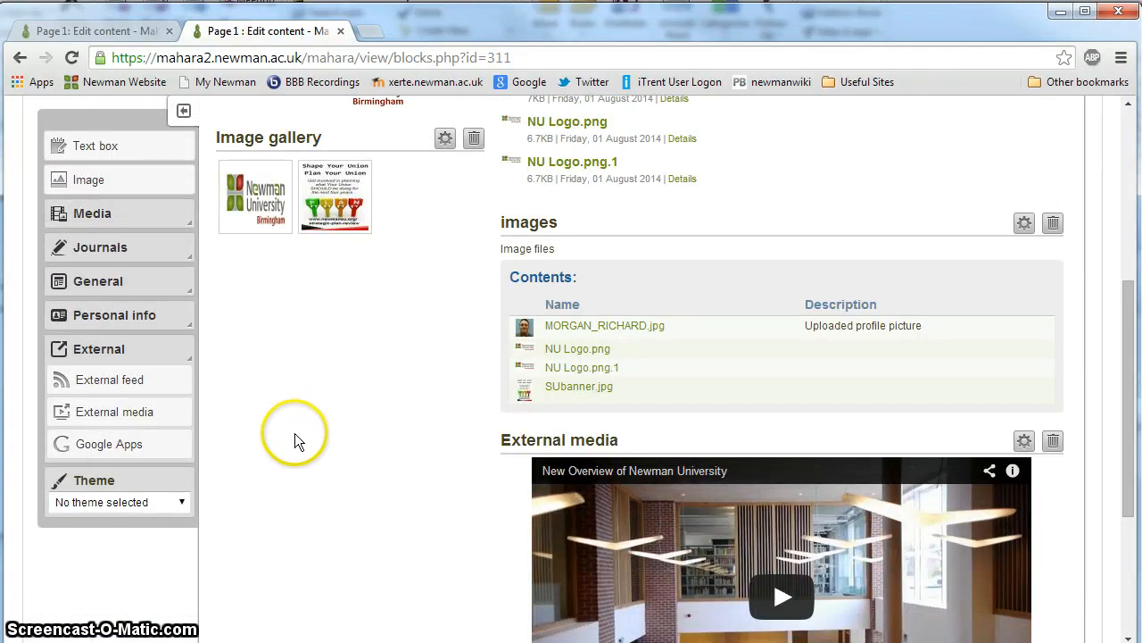
scroll(294, 433, up, 3)
scroll(268, 419, down, 2)
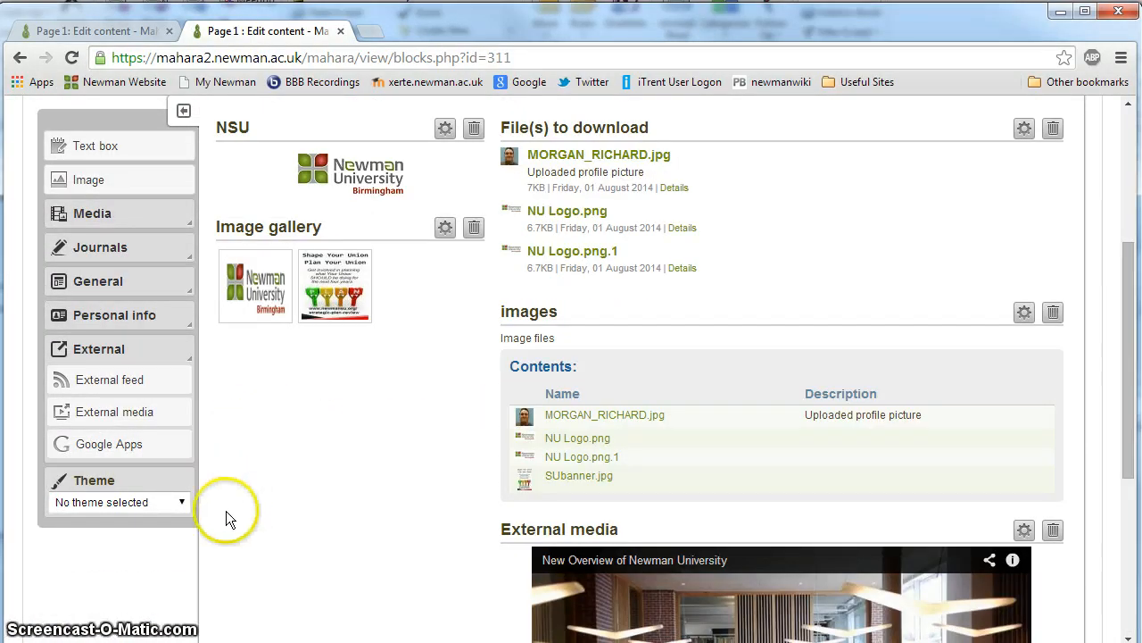
click(181, 502)
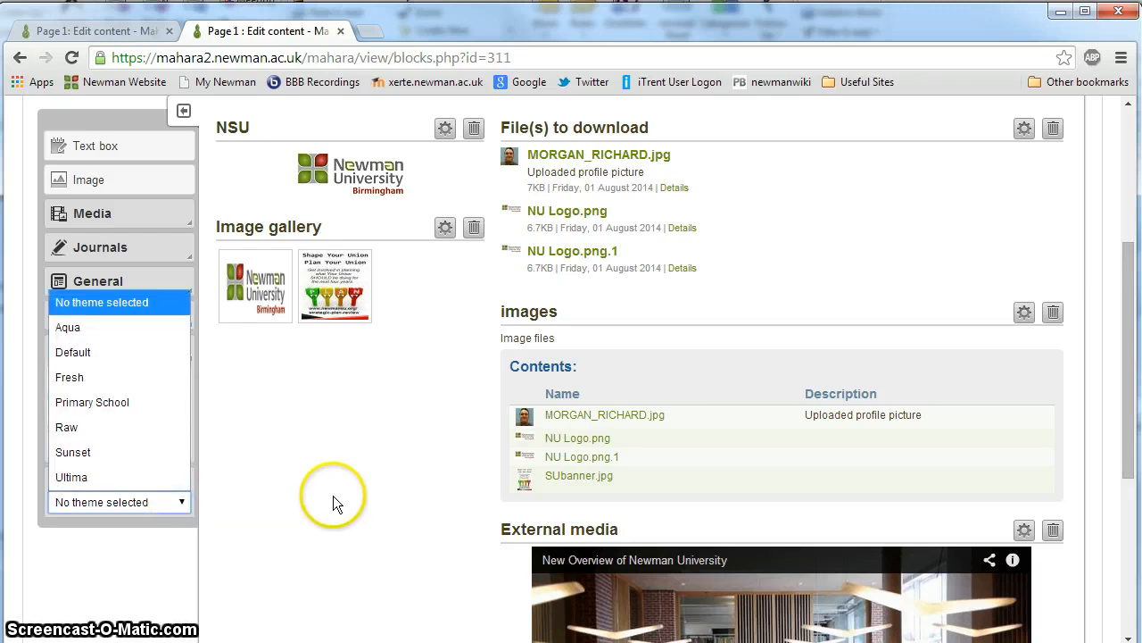
click(105, 328)
scroll(231, 456, up, 3)
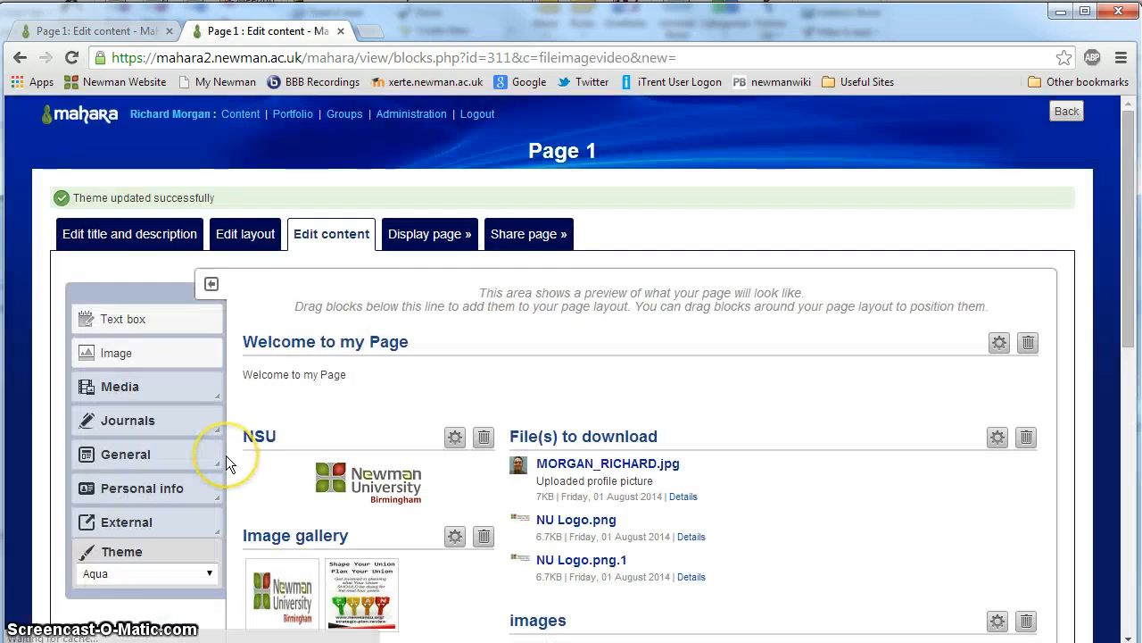
Step: Change the theme of Page 1 to Sunset
scroll(225, 455, down, 4)
click(139, 400)
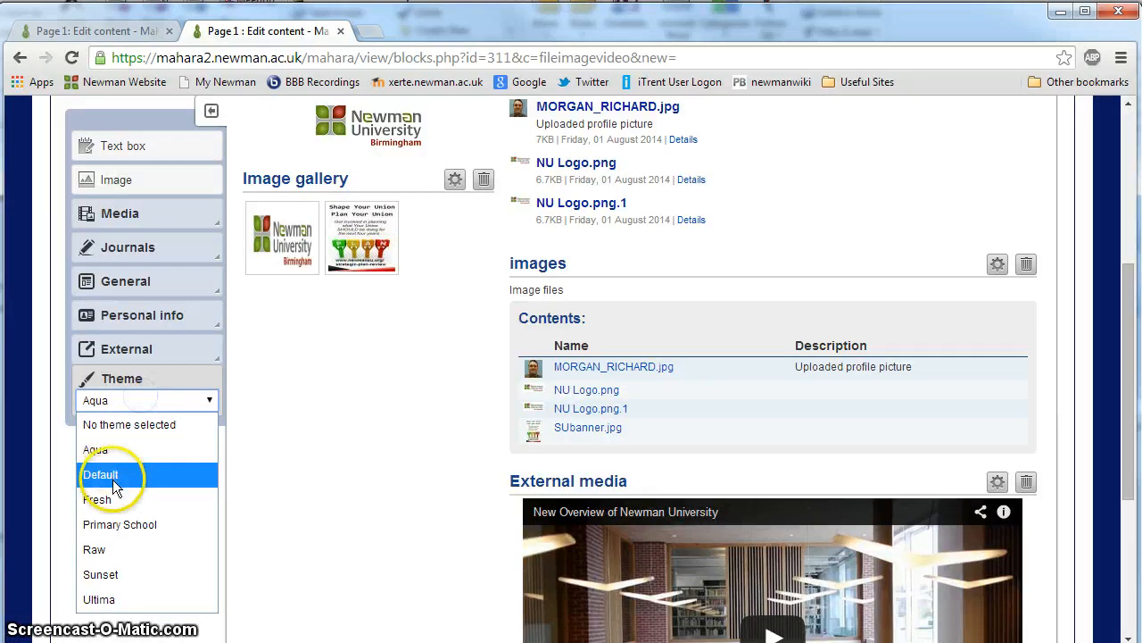
click(108, 576)
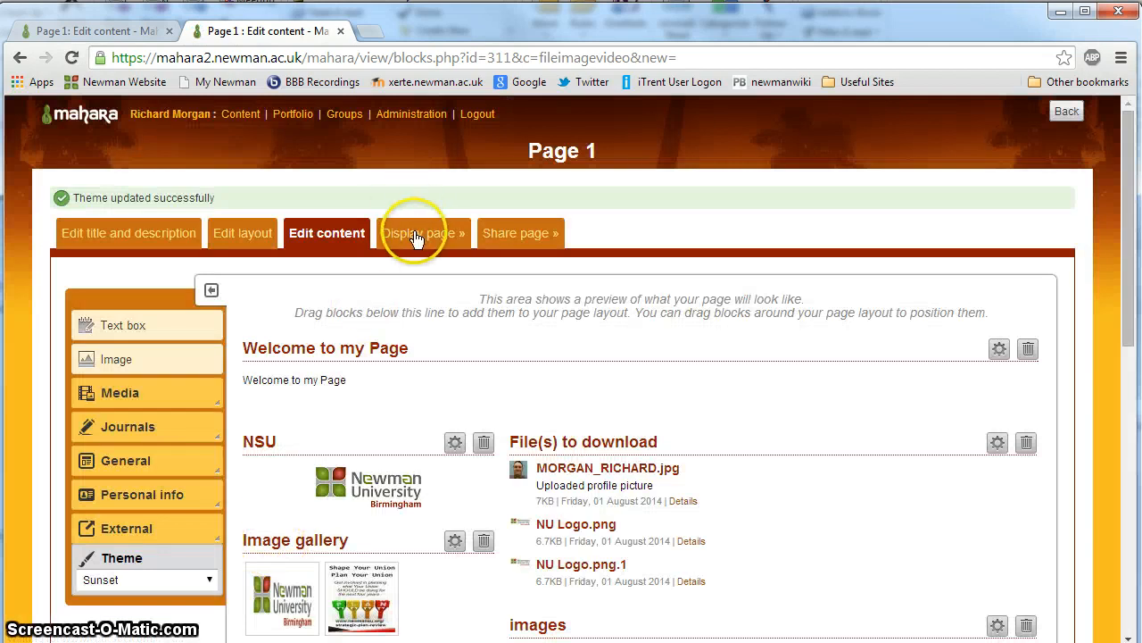
Step: Display the finished Page 1 and look through its blocks from the page heading down to the video and feedback area
click(418, 236)
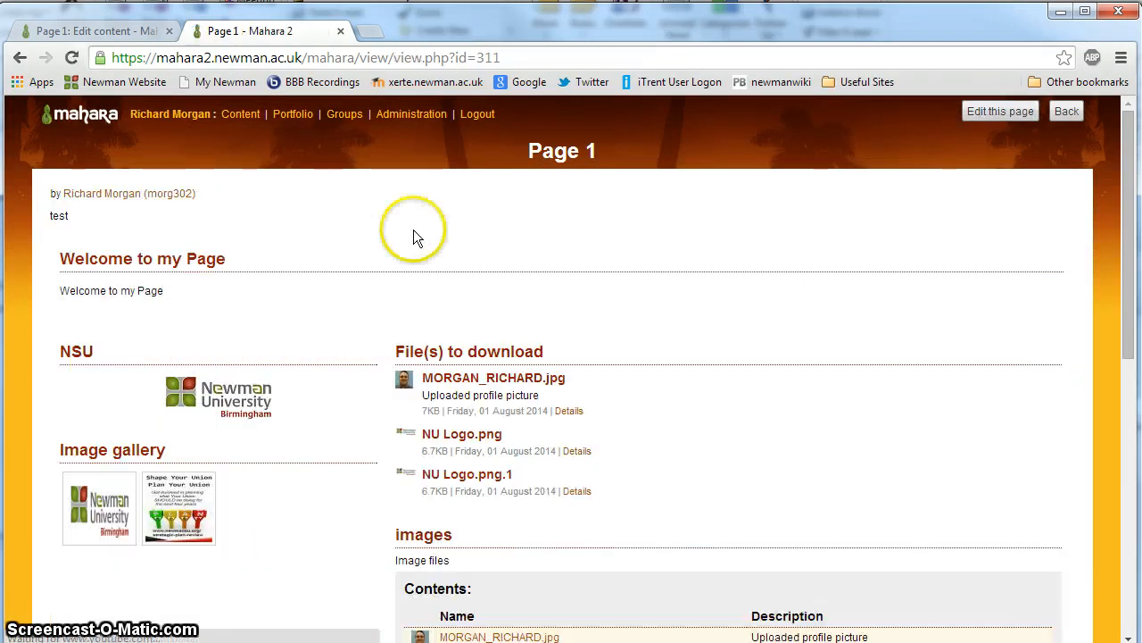
scroll(433, 317, down, 7)
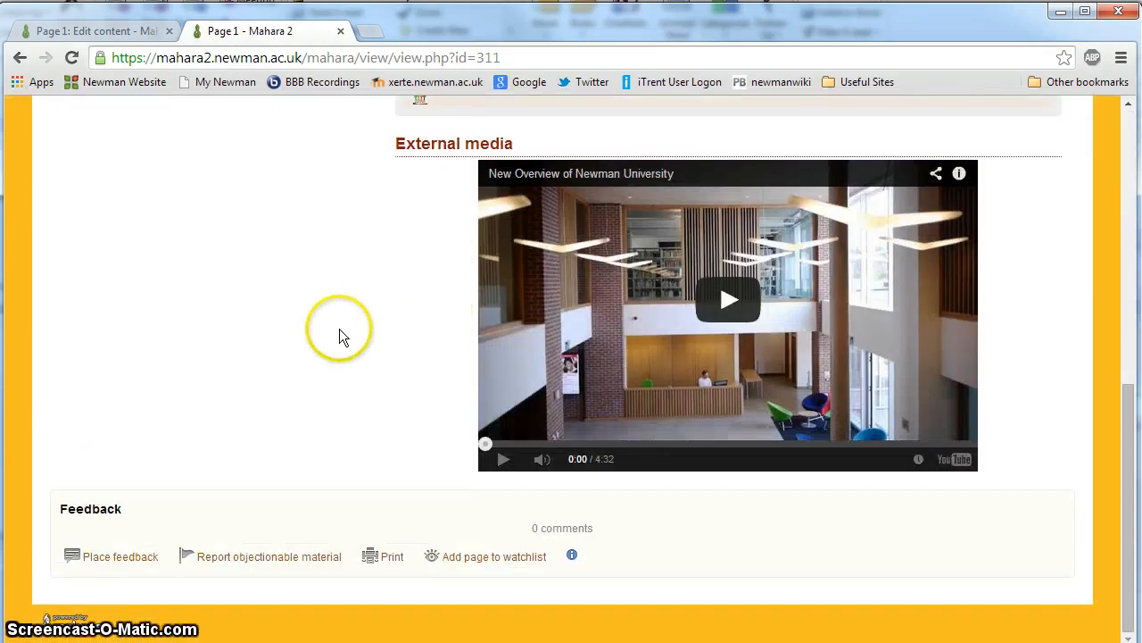
scroll(319, 421, up, 10)
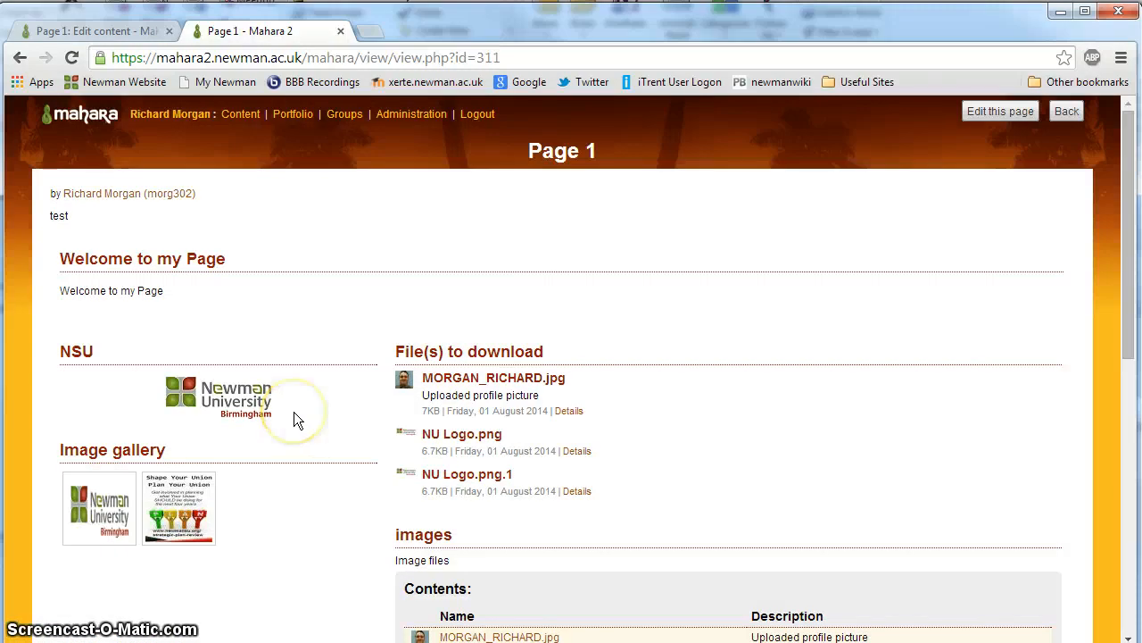
scroll(294, 418, down, 7)
scroll(293, 418, up, 7)
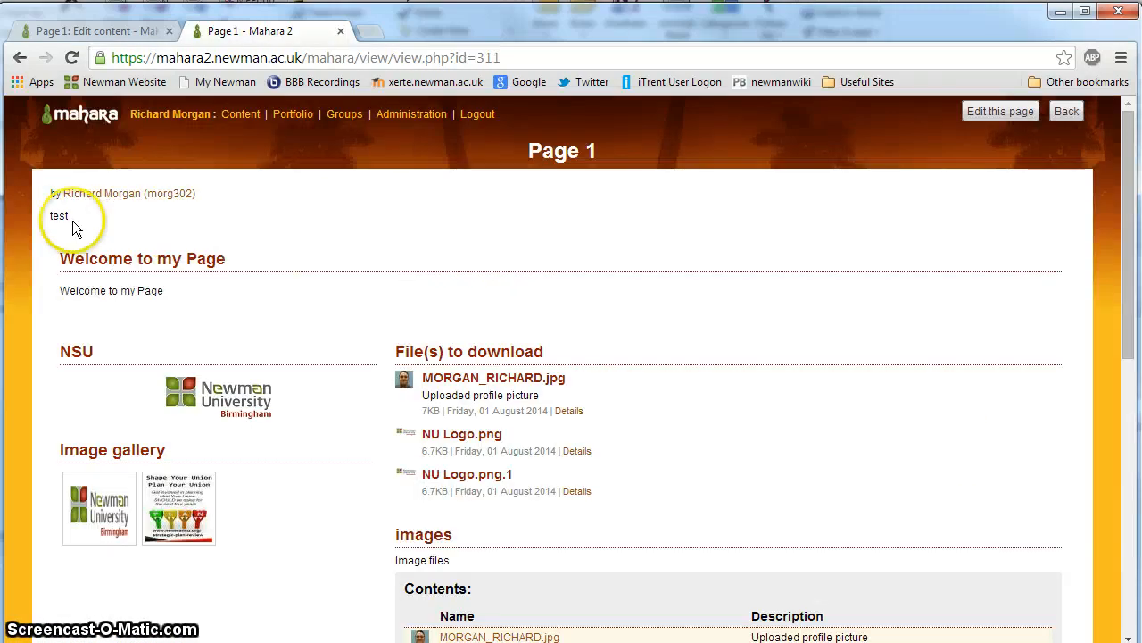
scroll(331, 421, down, 7)
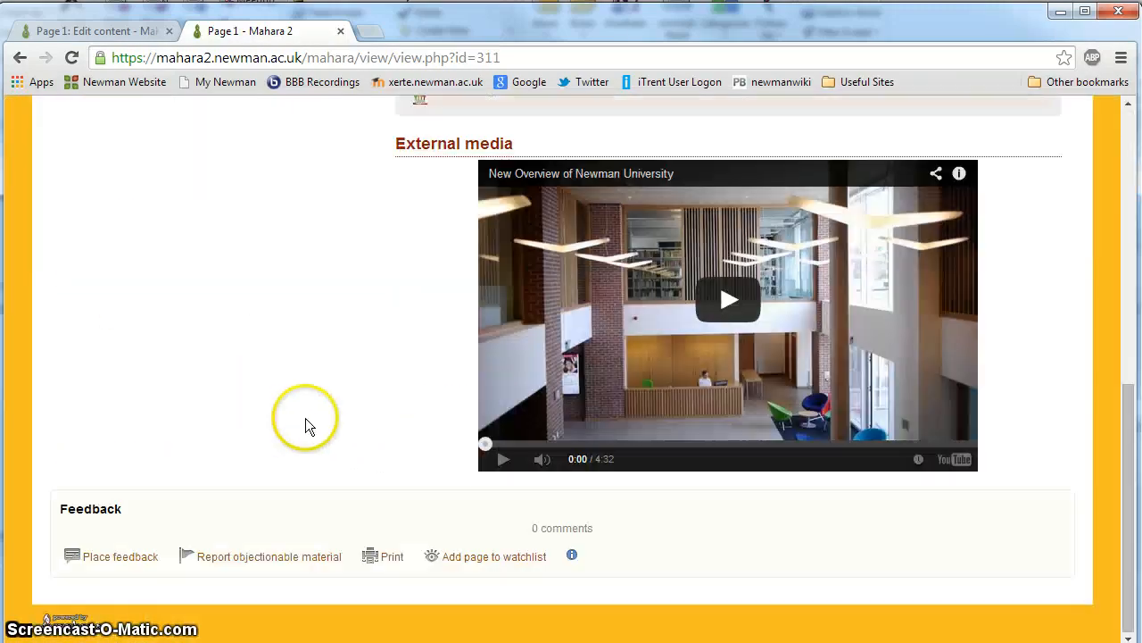
scroll(304, 419, up, 7)
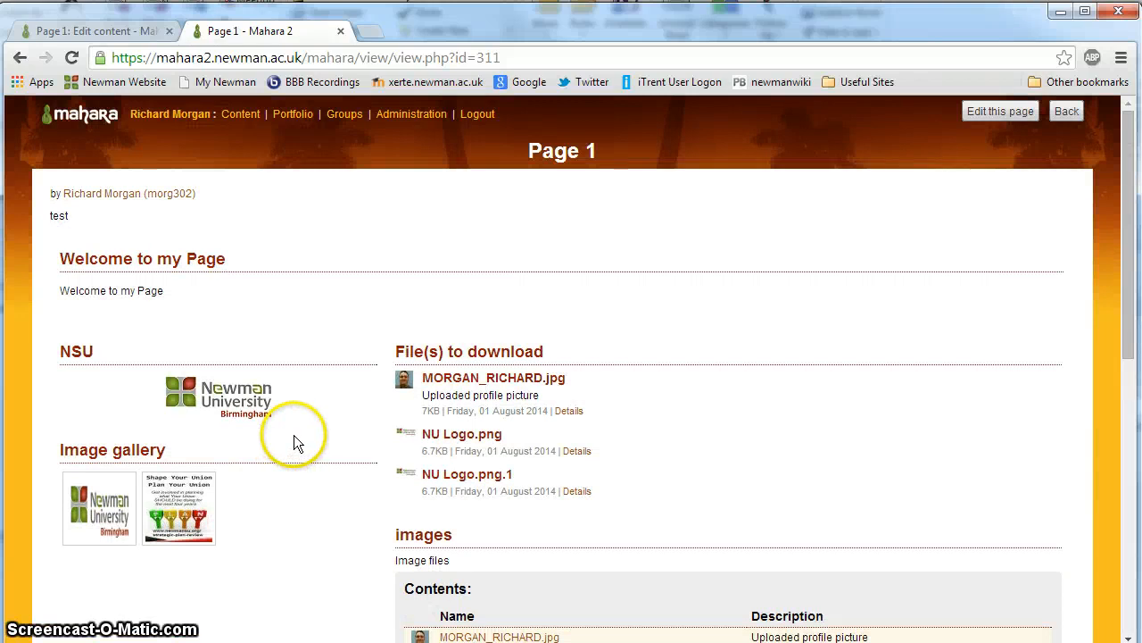
scroll(393, 315, down, 7)
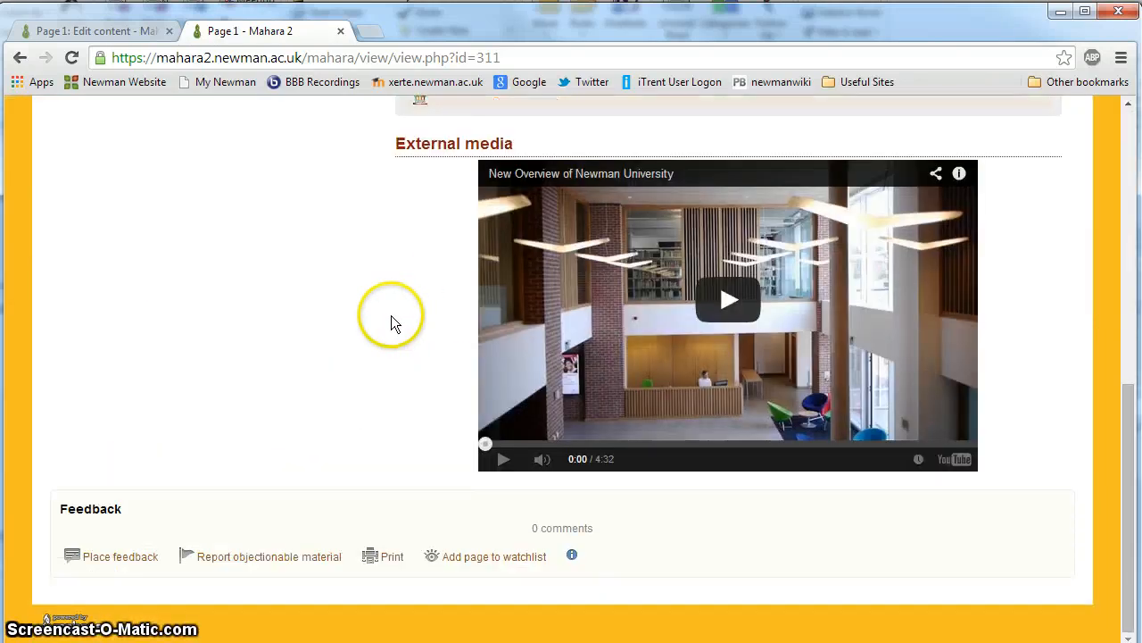
scroll(393, 315, up, 7)
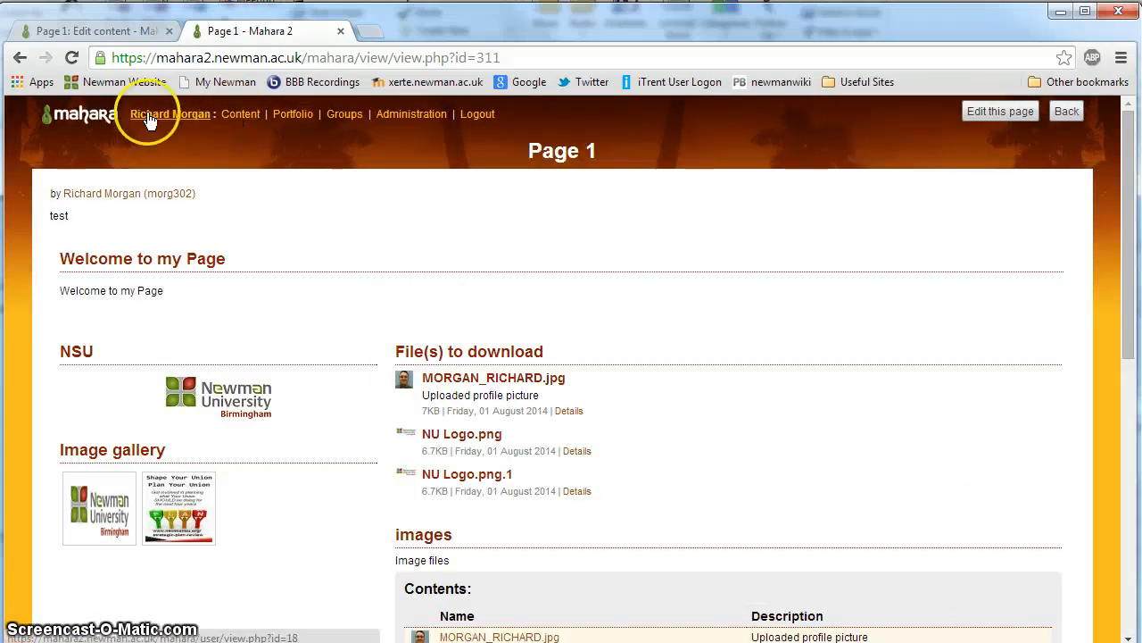
Step: Create a new portfolio page titled "Page 2" with the description "Test", and save it
click(80, 111)
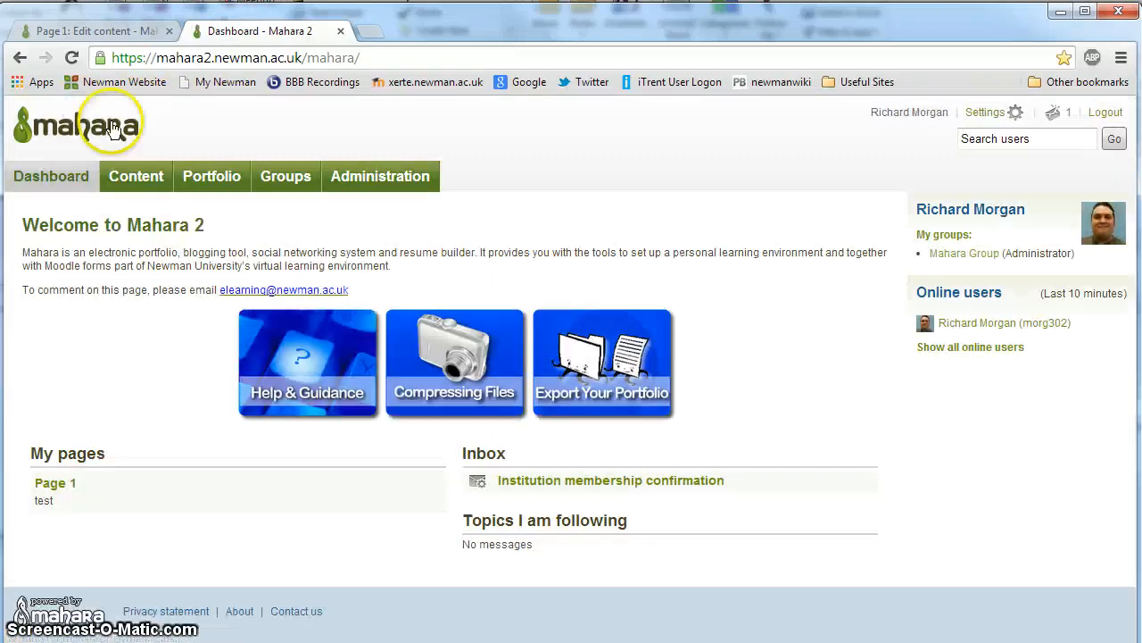
click(208, 178)
click(202, 208)
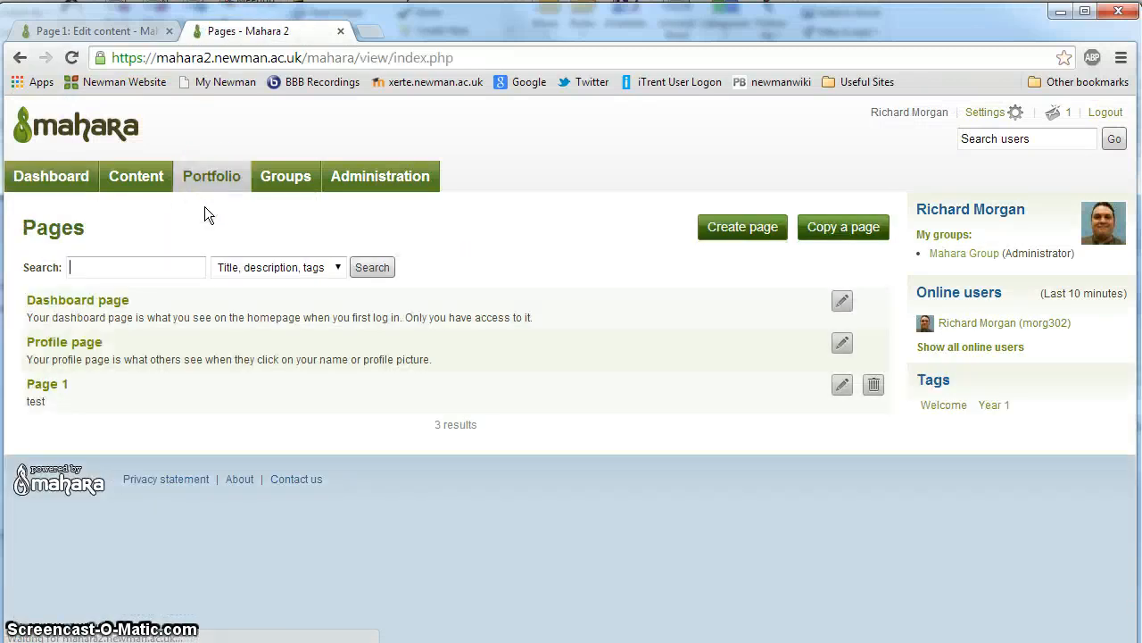
click(745, 226)
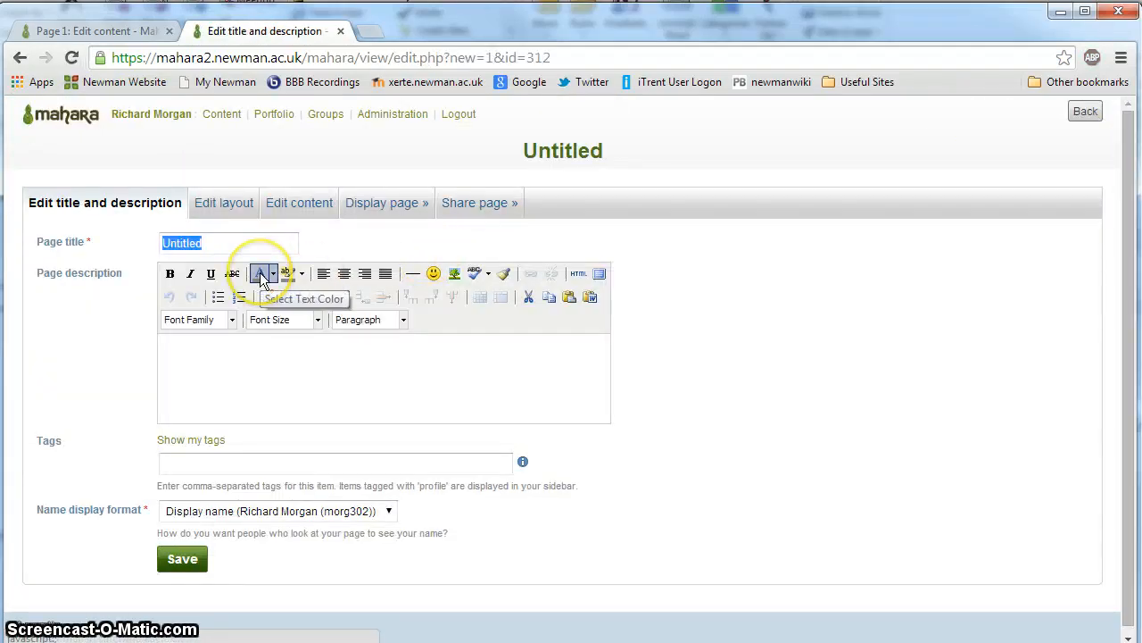
text(Page)
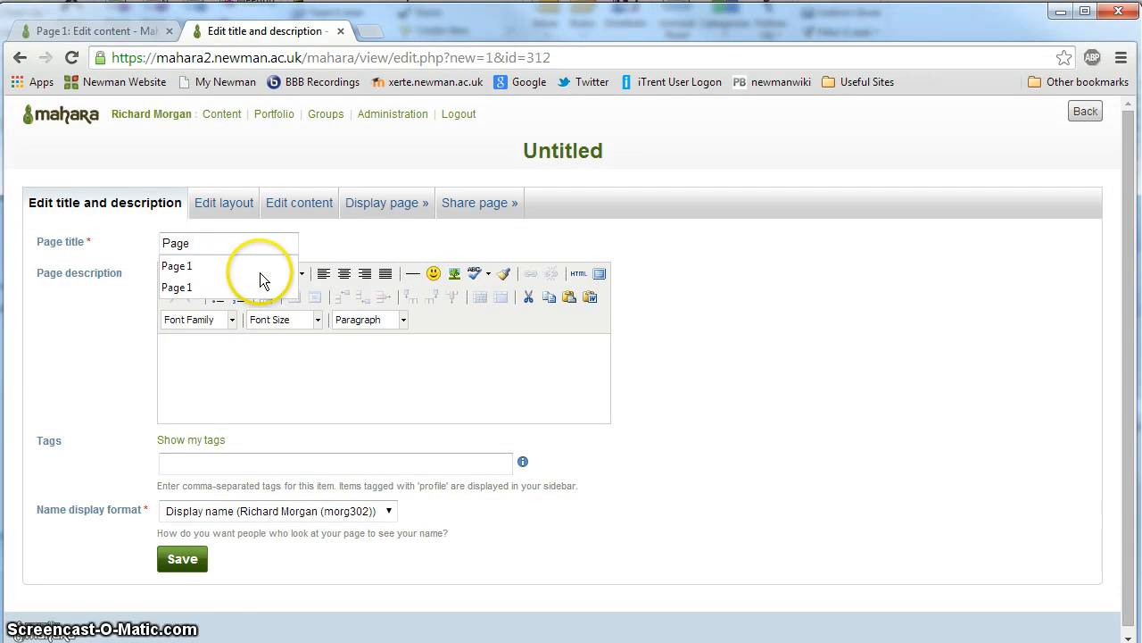
text( 2)
click(251, 380)
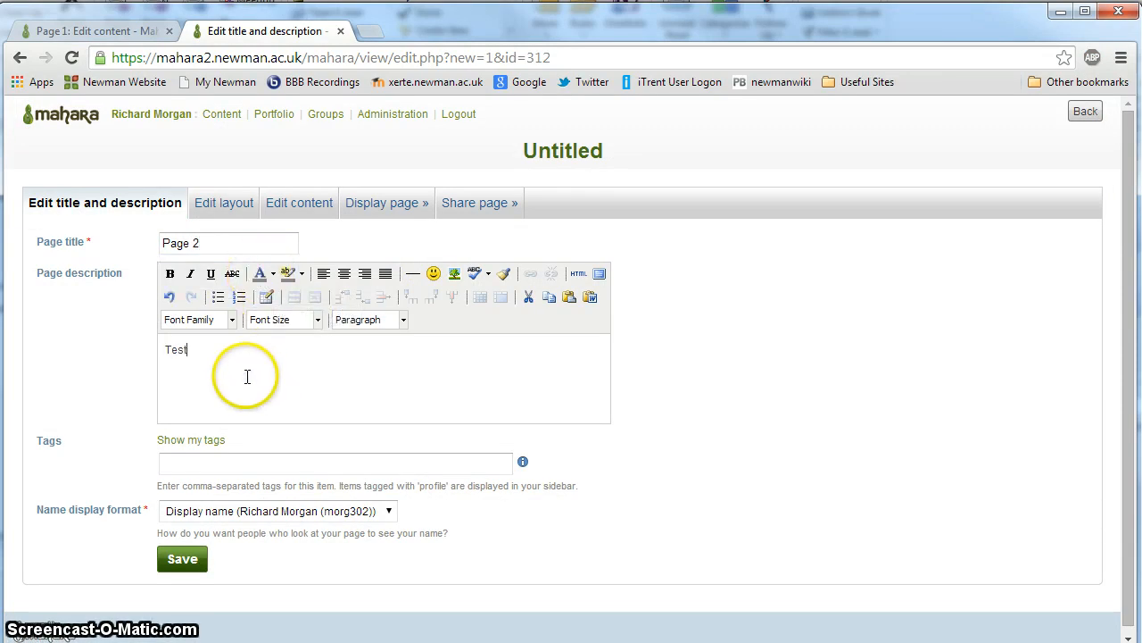
click(183, 559)
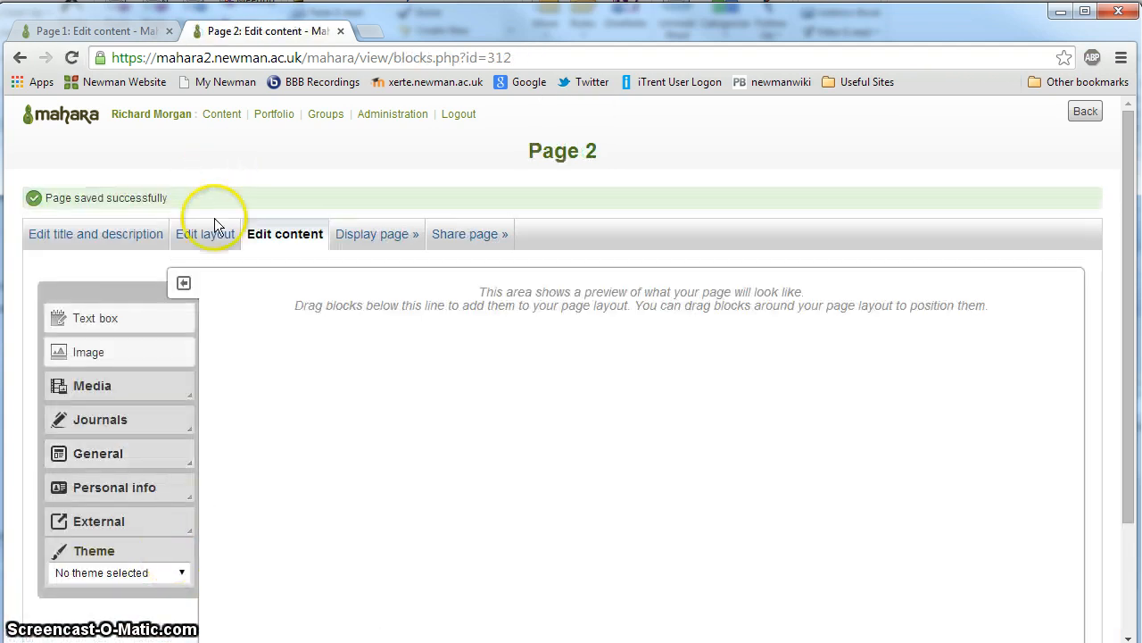
Step: Set the layout of Page 2 to the basic single-column option and save it
click(207, 233)
click(122, 349)
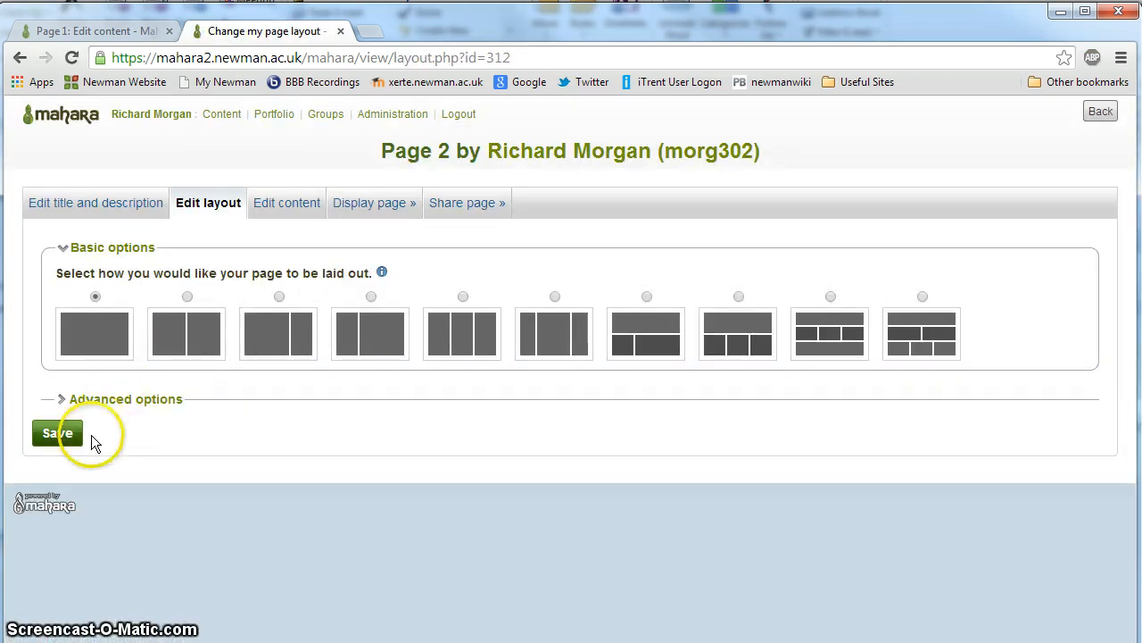
click(58, 436)
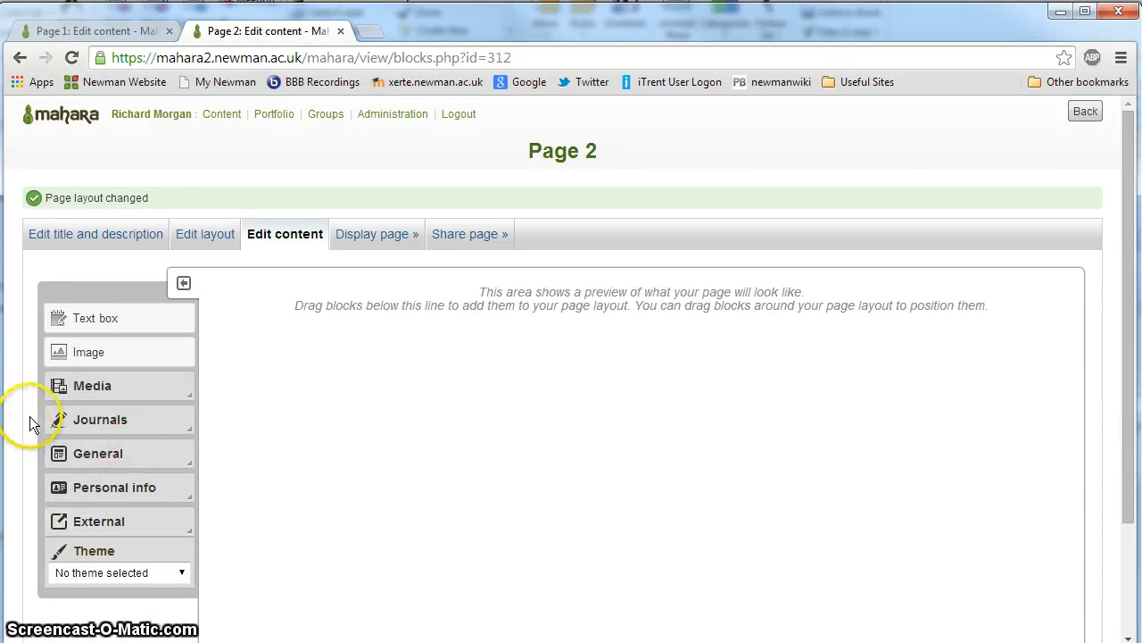
Step: Add an External media block to the empty content area of Page 2
click(97, 524)
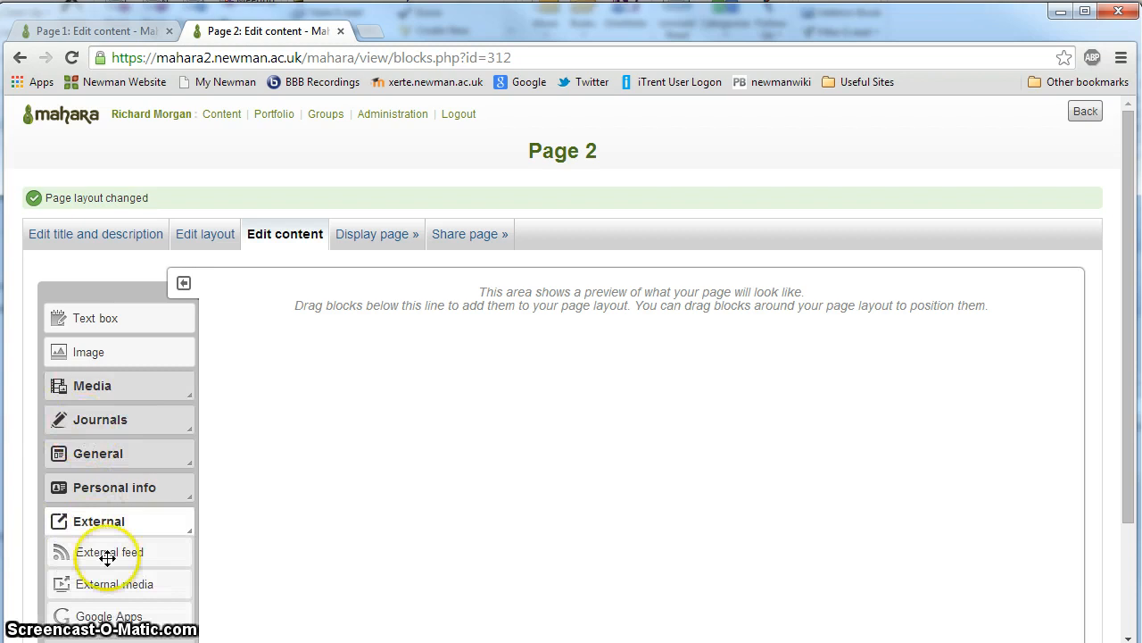
drag(77, 582, 535, 389)
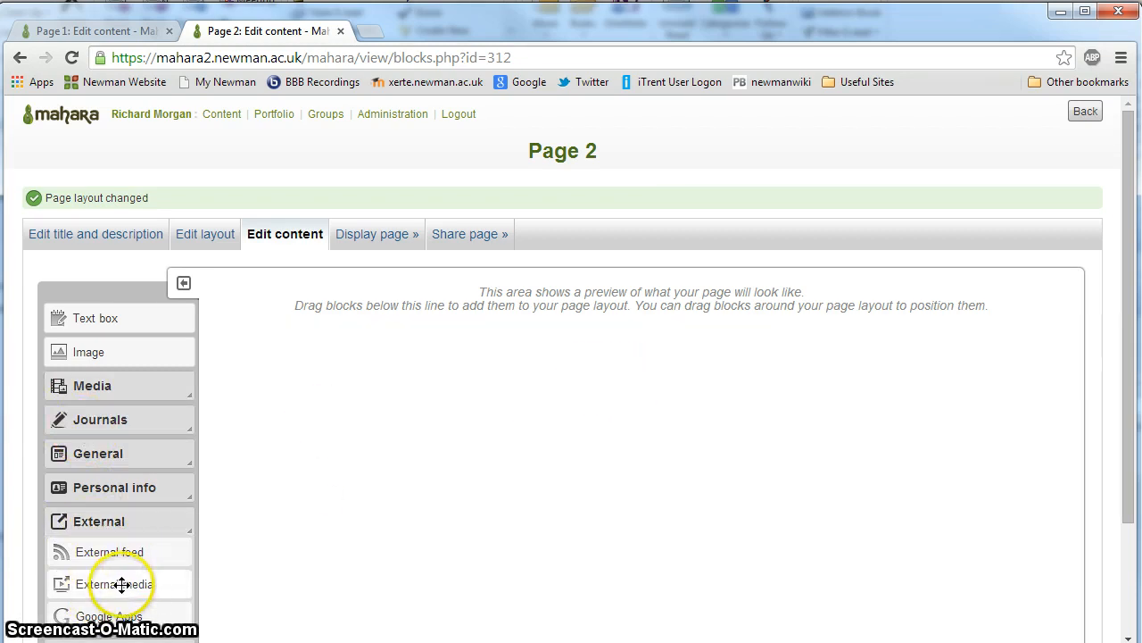
drag(122, 583, 419, 342)
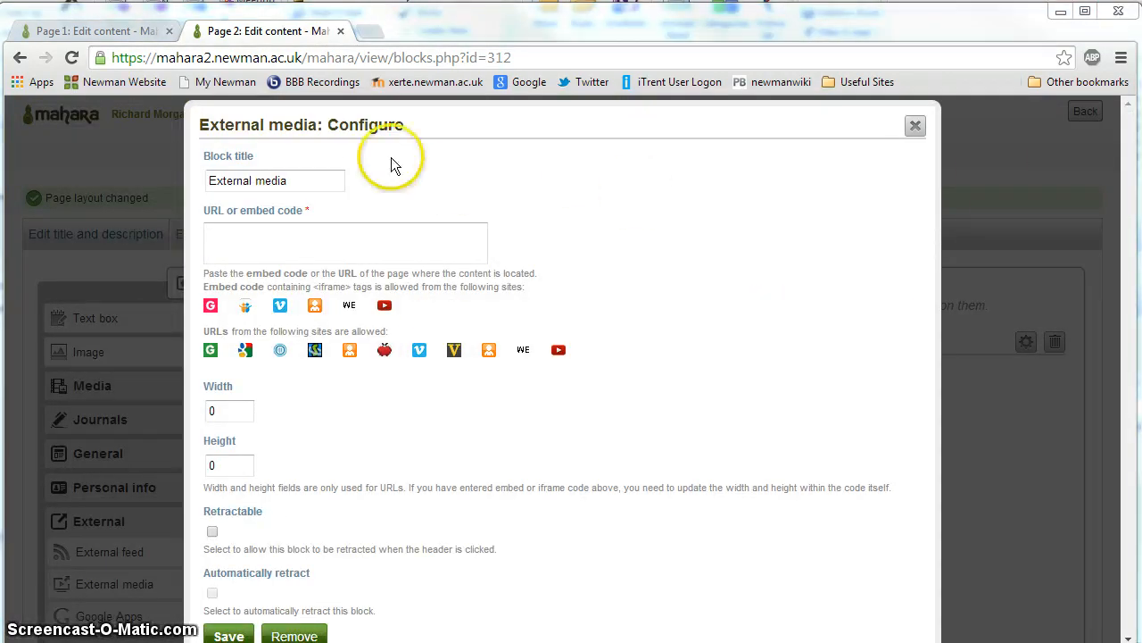
click(240, 248)
text(https://www.youtube.com/watch?v=C78C13ri6Q0&list=UUAoDN3j9KWIF7IwmK-L0Gvw)
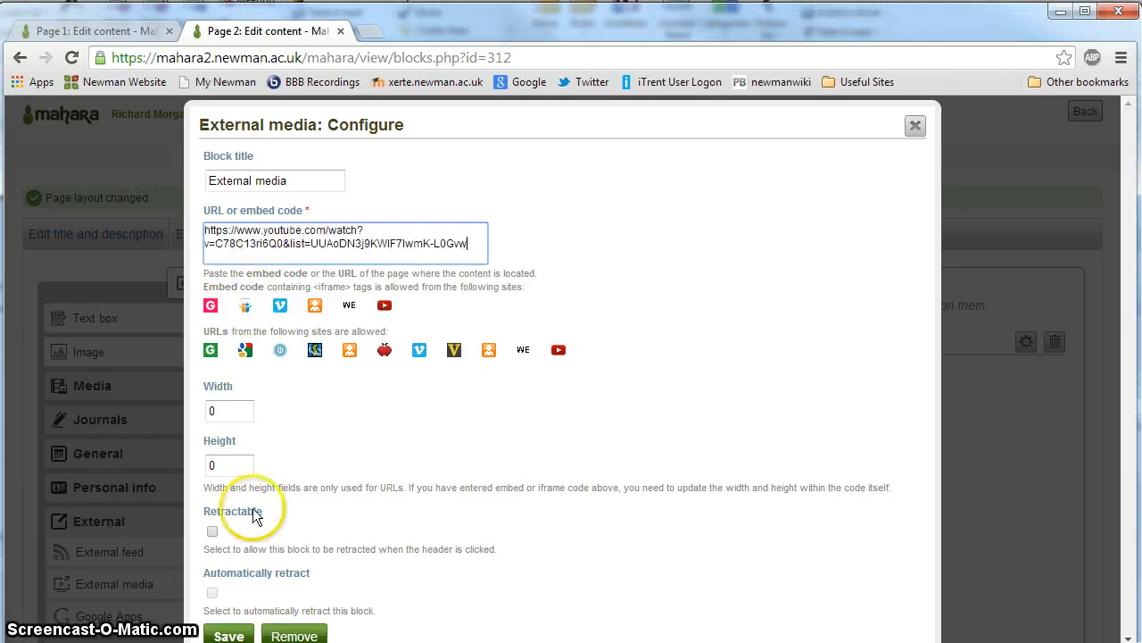
scroll(227, 625, down, 1)
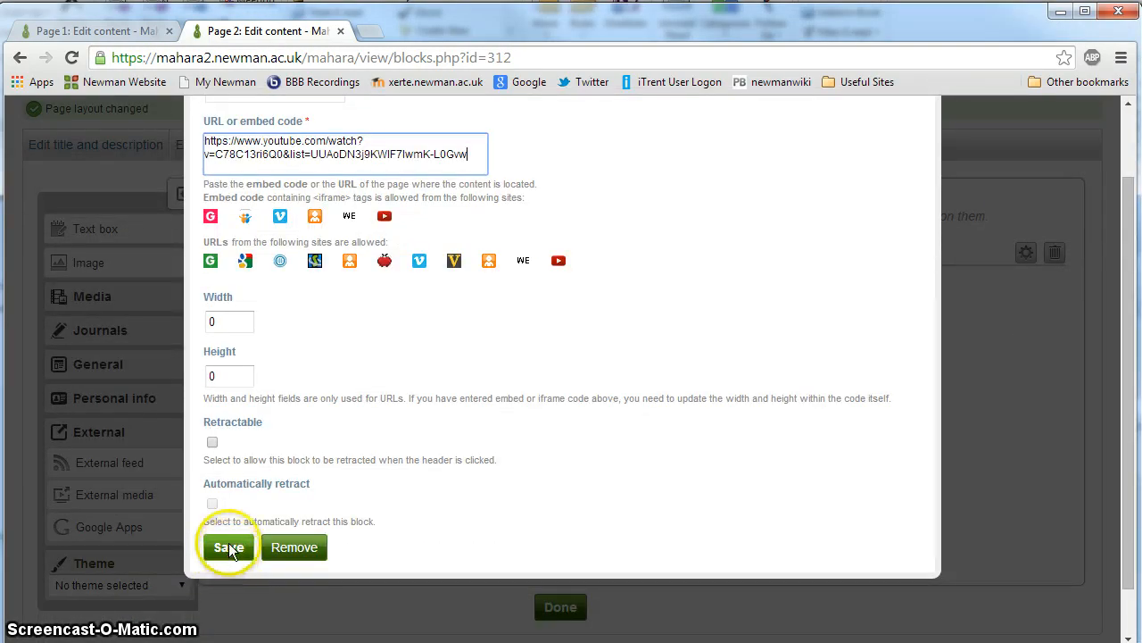
click(211, 441)
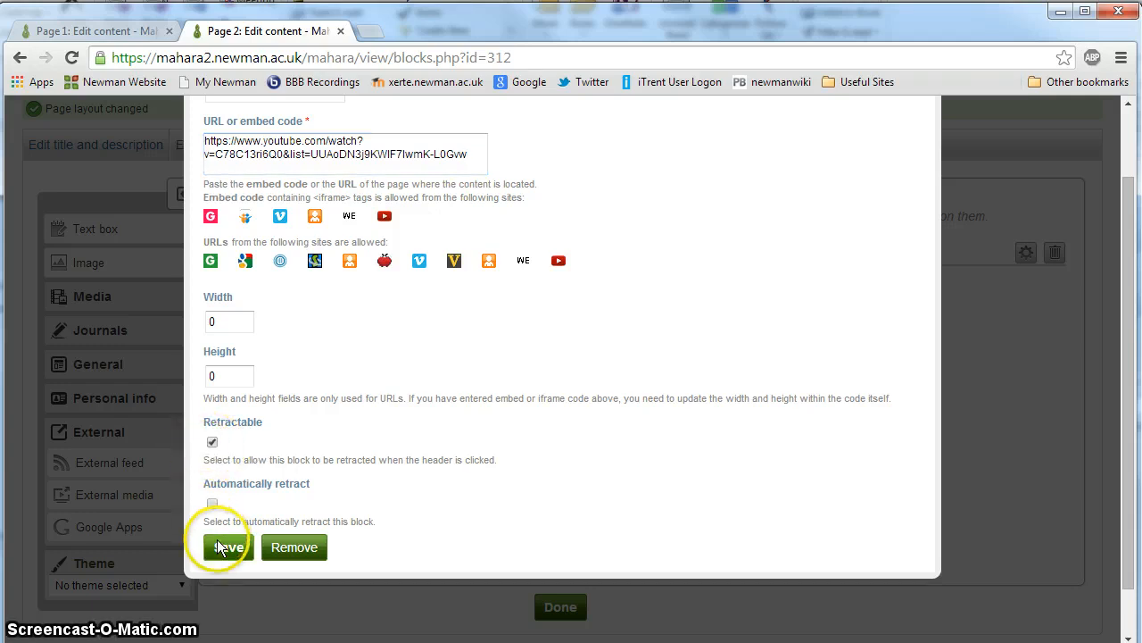
click(217, 547)
Step: Add a second External media block below the Newman University overview video
scroll(219, 551, down, 2)
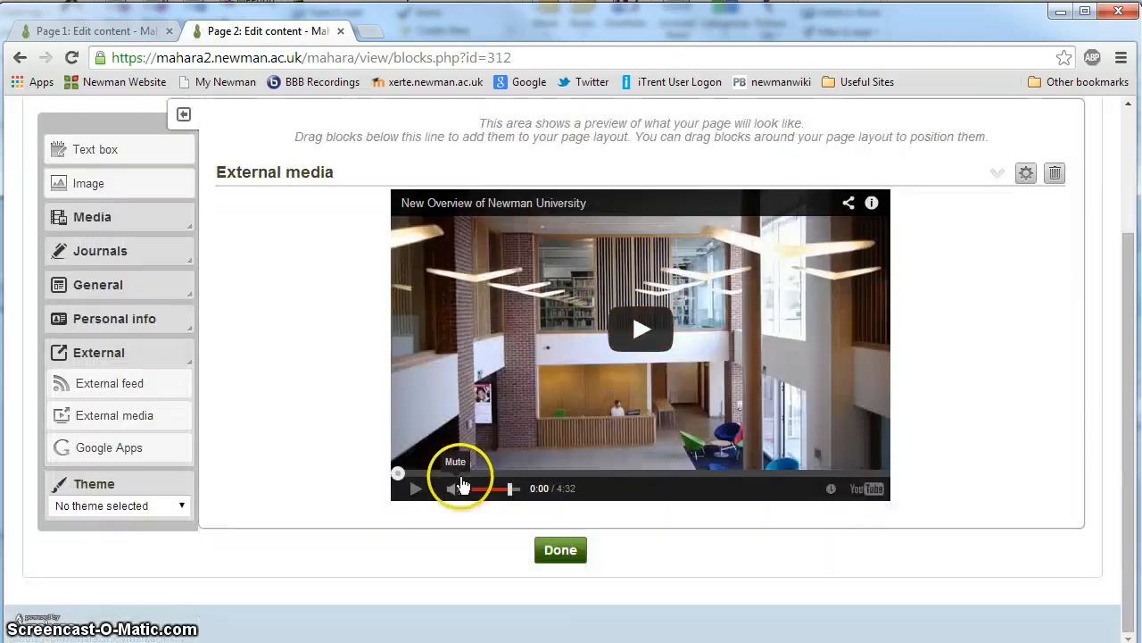
scroll(473, 486, up, 3)
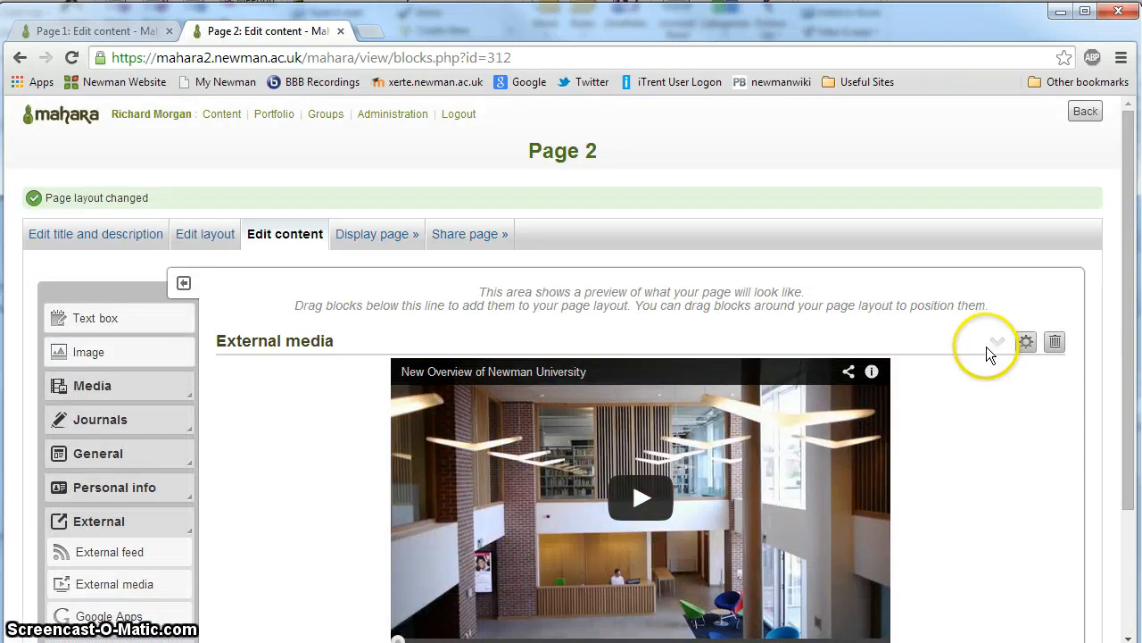
scroll(986, 346, down, 2)
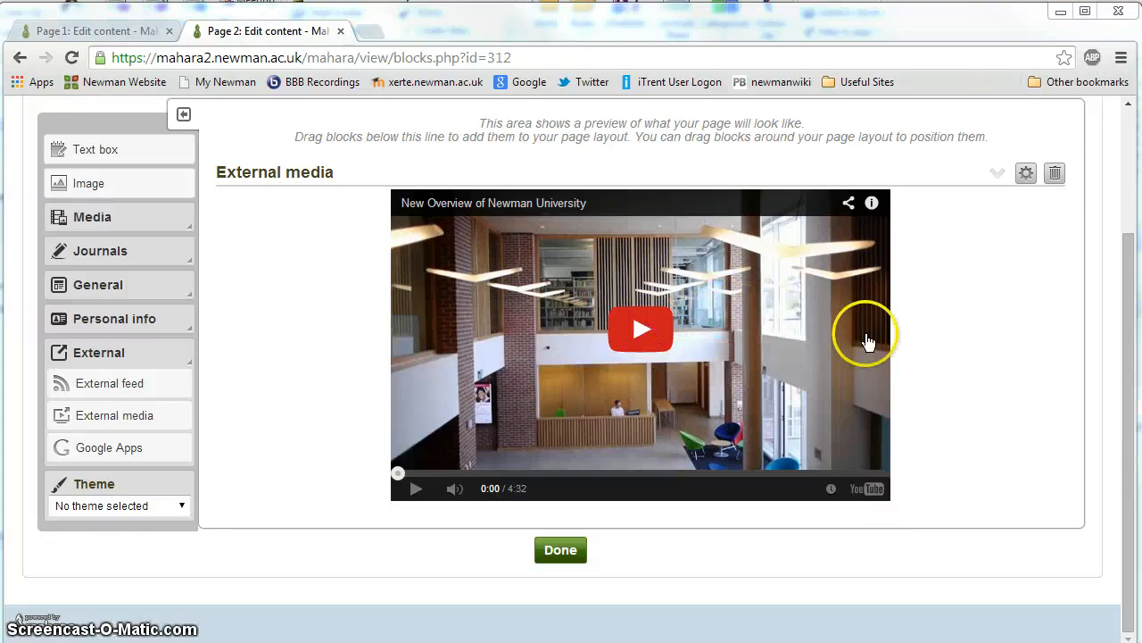
drag(71, 416, 509, 523)
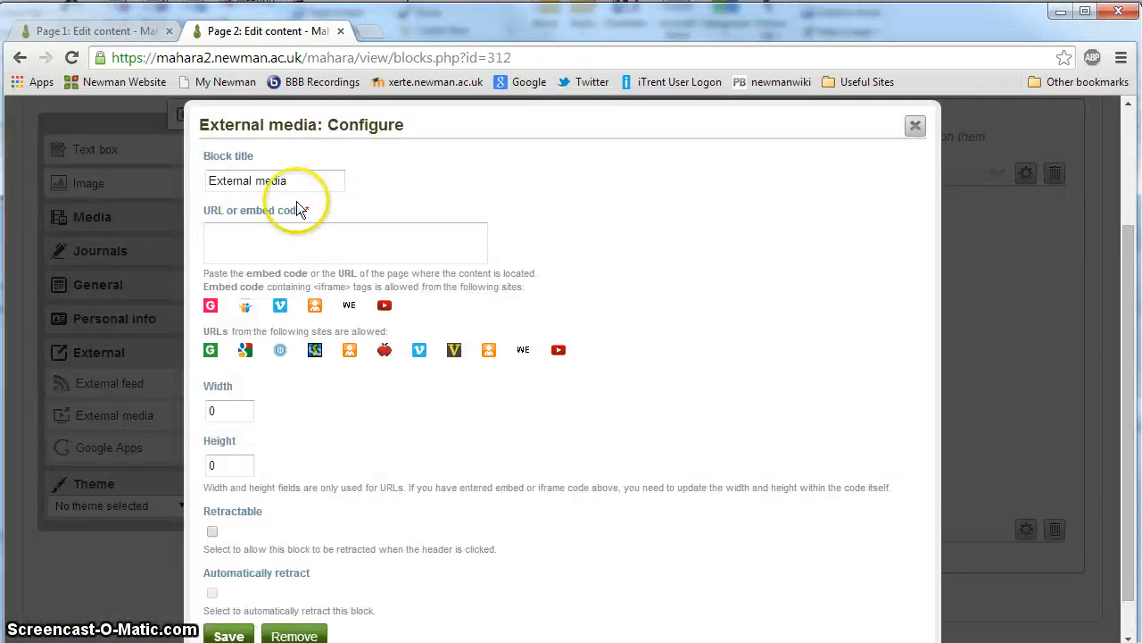
click(270, 244)
text(https://www.youtube.com/watch?v=vw8kMONpl4s&index=6&list=UUAoDN3j9KWIF7lwmK-L0Gvw)
scroll(272, 246, down, 1)
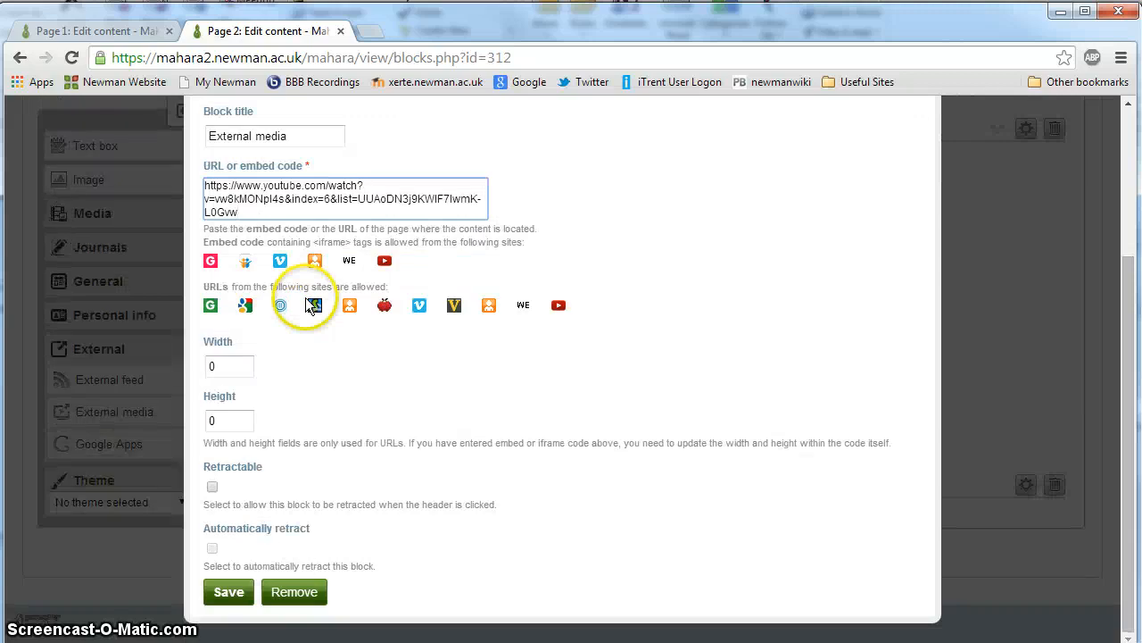
click(214, 487)
click(212, 547)
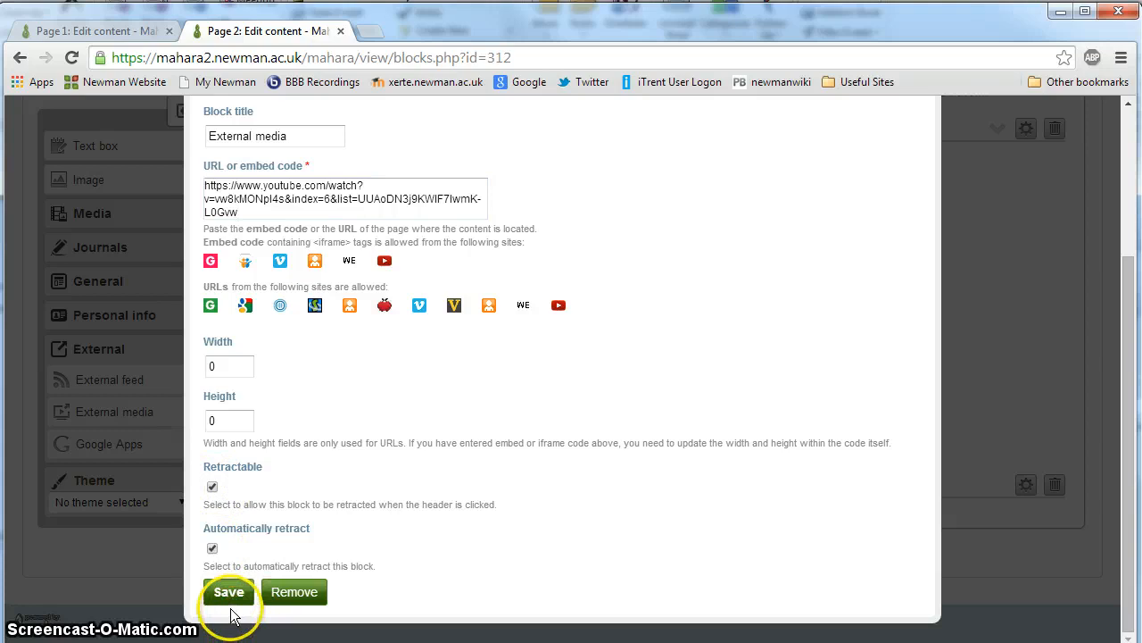
click(229, 593)
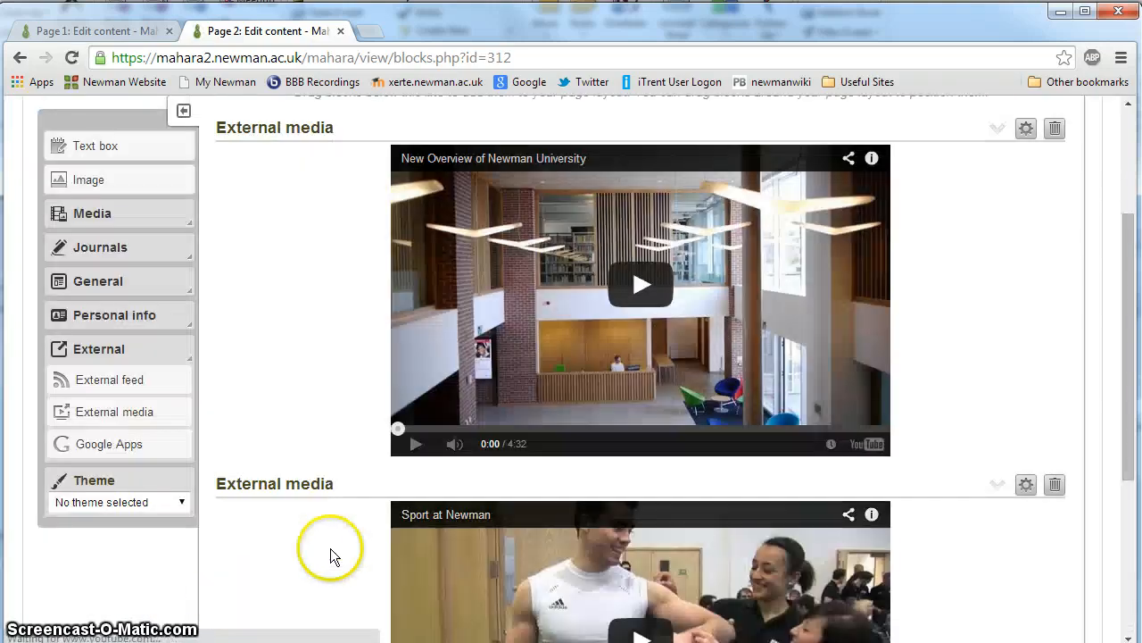
Step: Display Page 2 as viewers see it and examine how its two External media blocks are presented
scroll(294, 532, down, 3)
scroll(279, 527, up, 5)
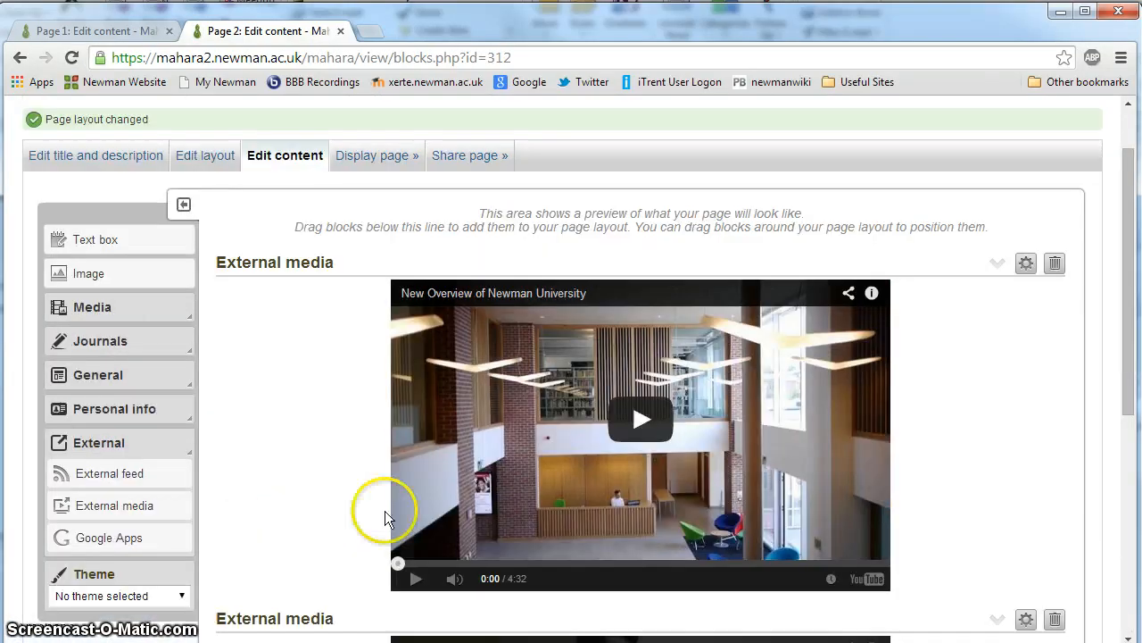
click(366, 165)
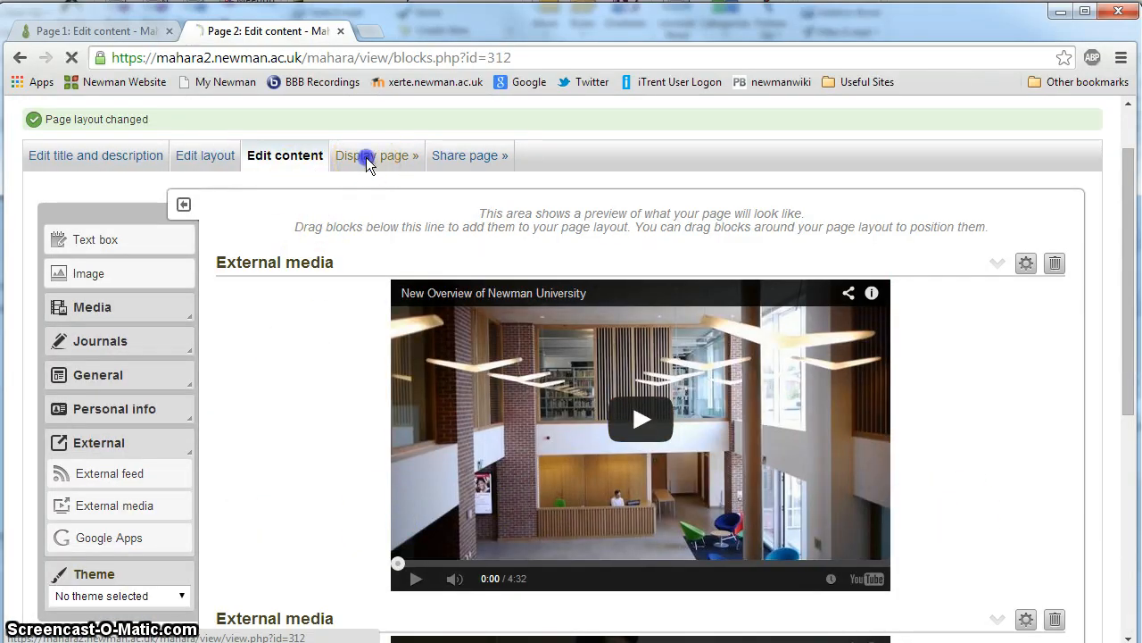
scroll(259, 348, down, 3)
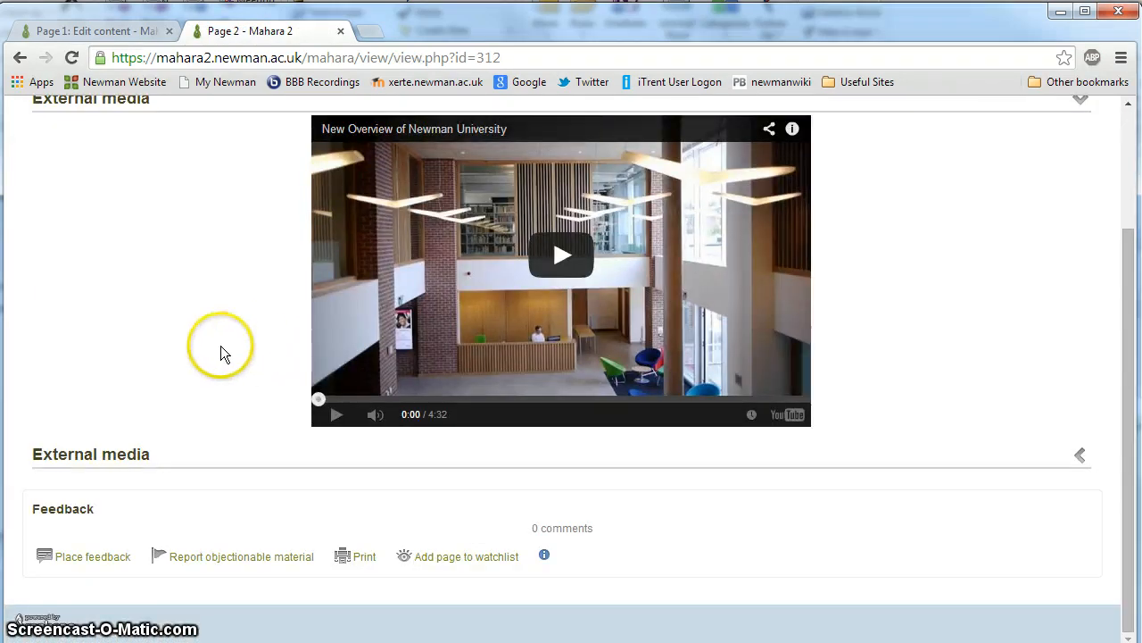
scroll(222, 348, up, 2)
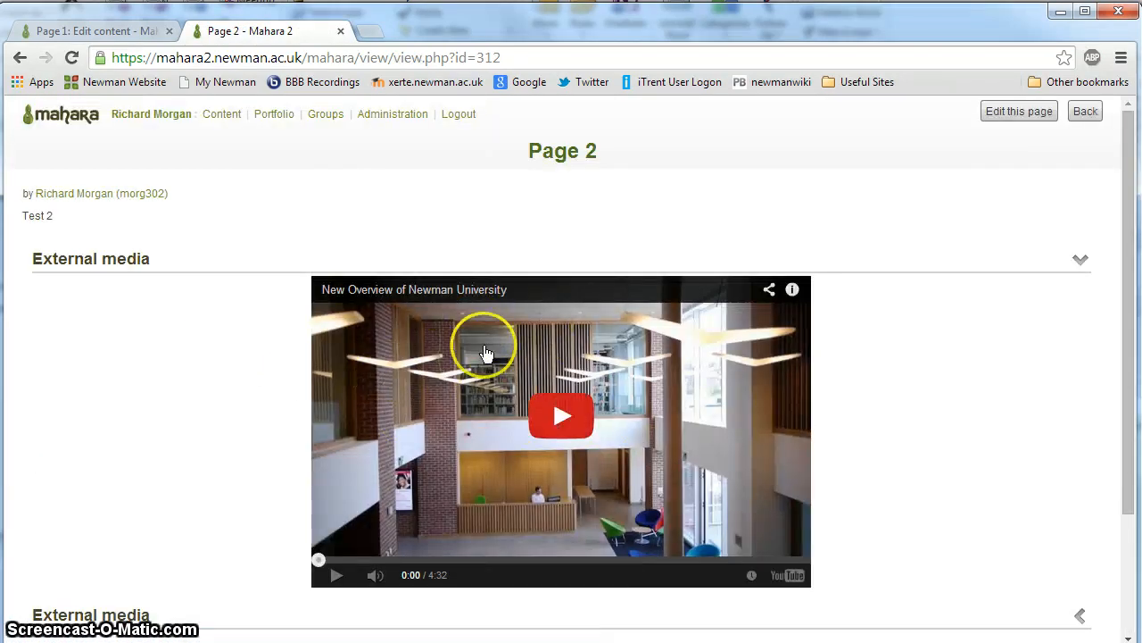
scroll(482, 383, down, 2)
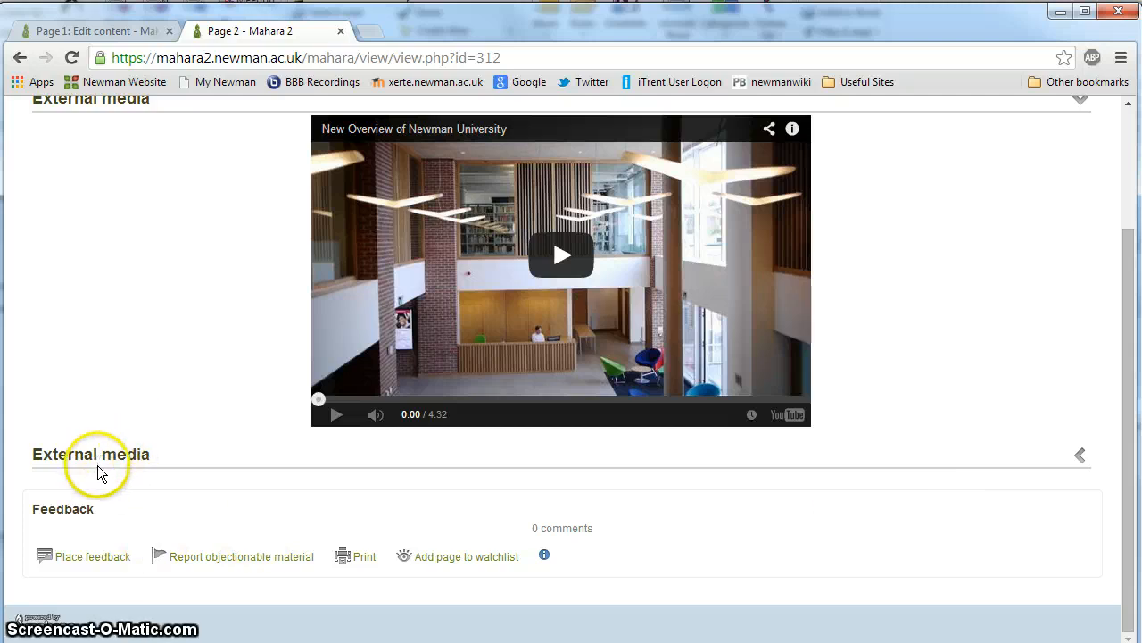
scroll(127, 304, up, 2)
scroll(178, 535, down, 2)
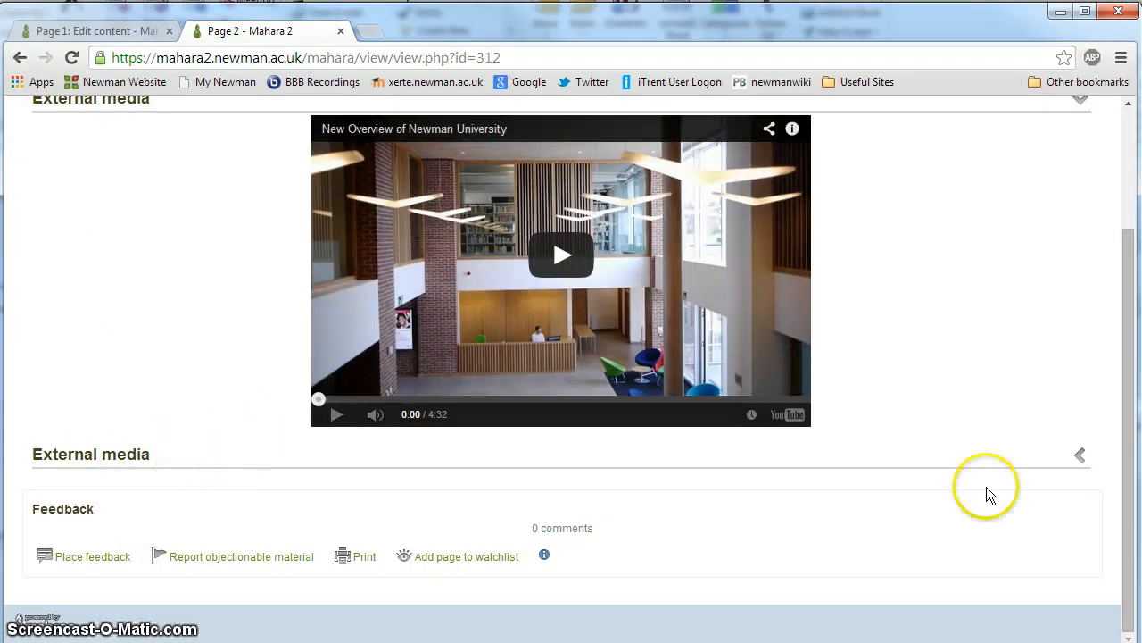
Step: Test the retractable behaviour on Page 2 by expanding and collapsing both External media blocks
click(1077, 457)
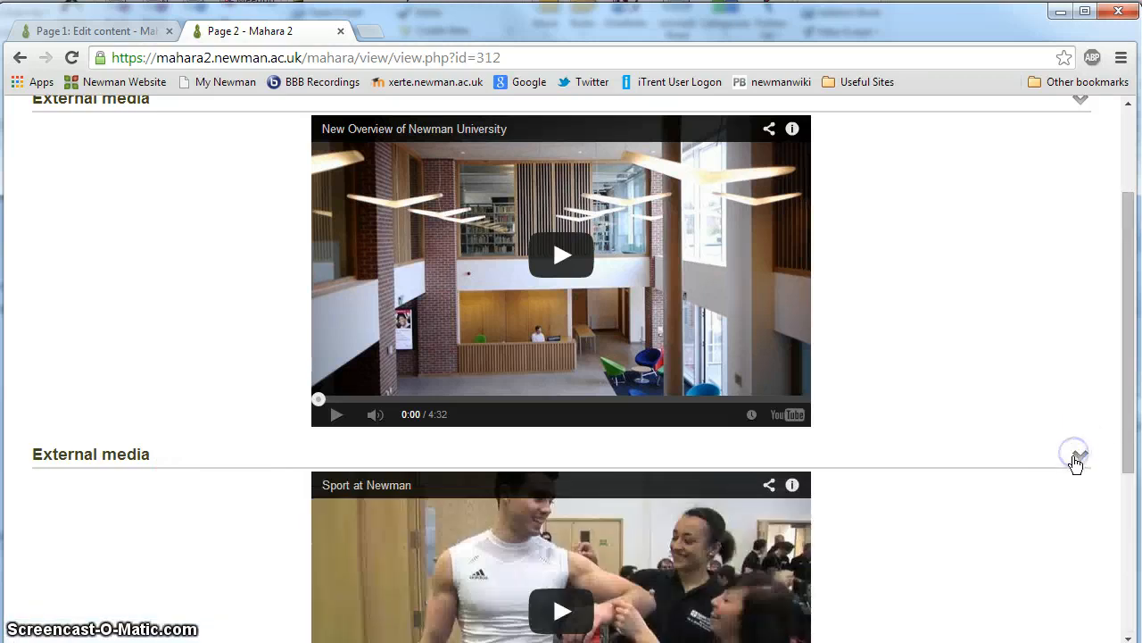
scroll(1071, 459, down, 4)
scroll(1073, 446, up, 6)
click(1080, 238)
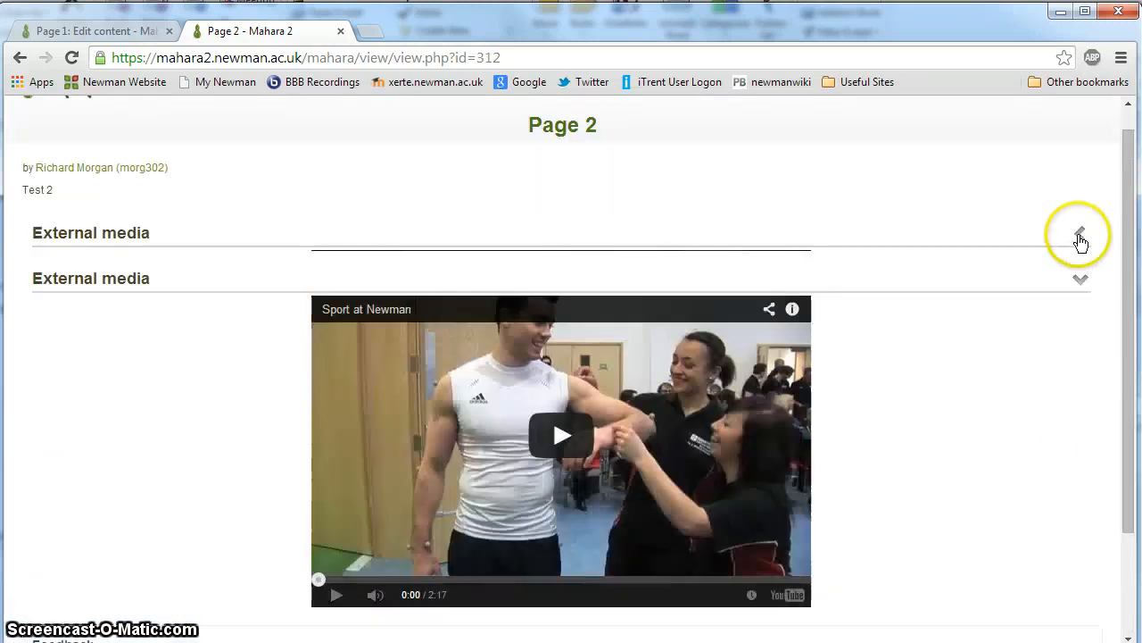
click(1080, 237)
click(1080, 237)
click(1082, 284)
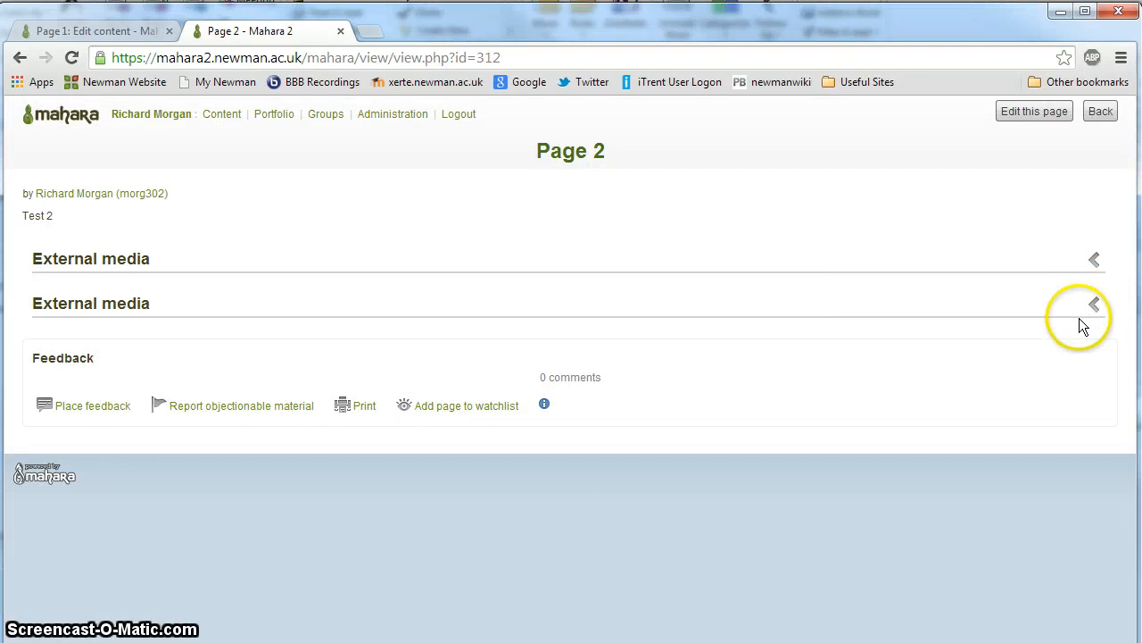
click(1096, 304)
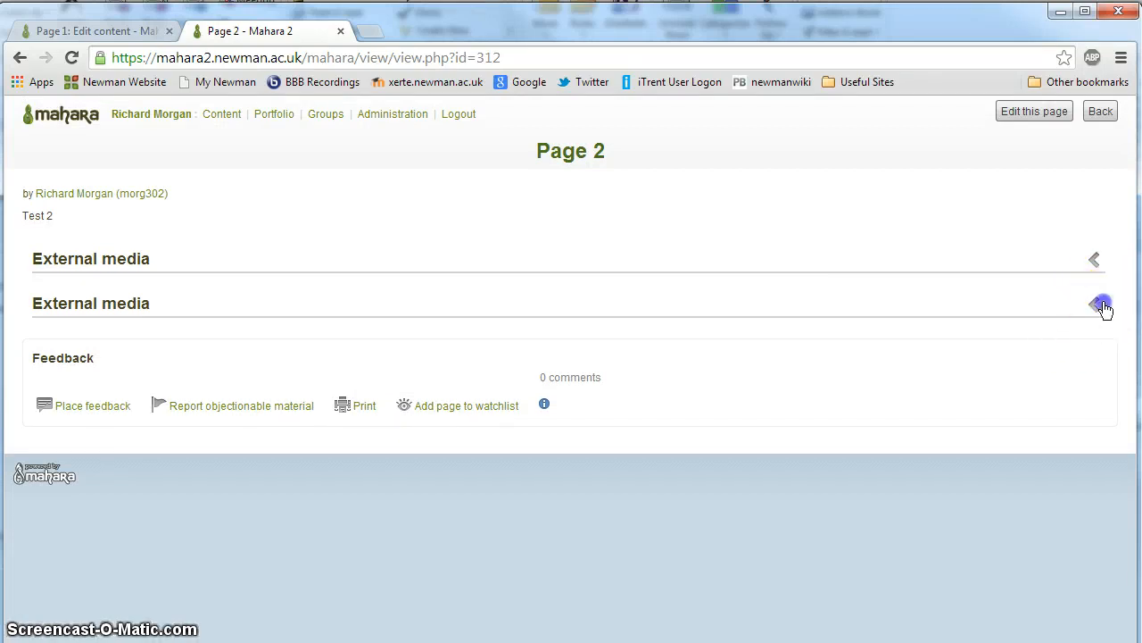
scroll(1027, 313, down, 2)
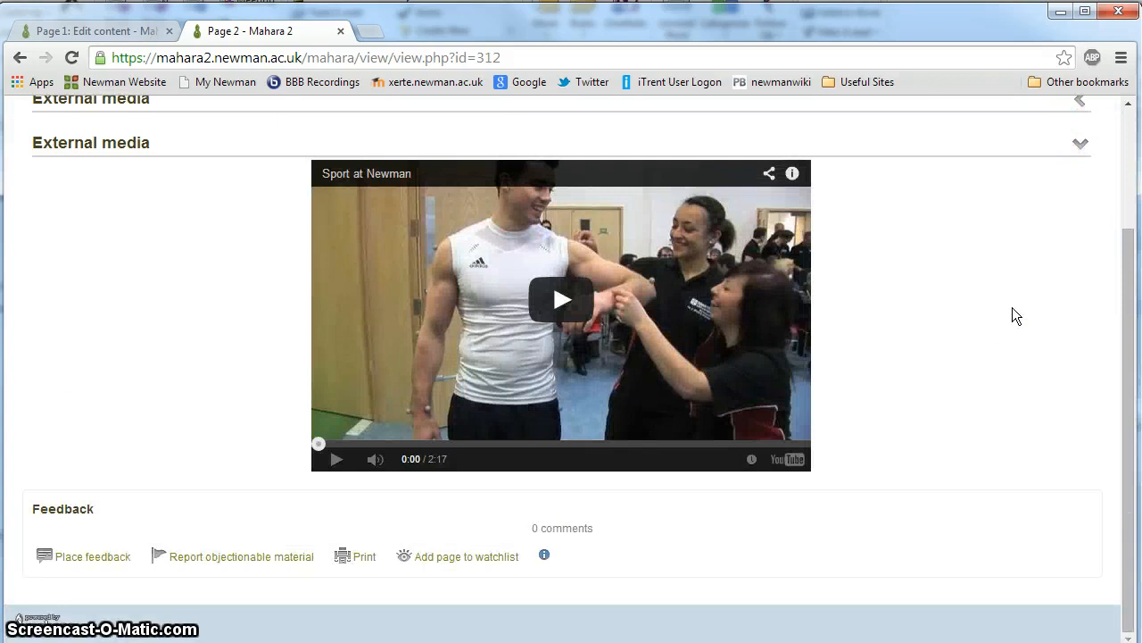
scroll(842, 302, up, 2)
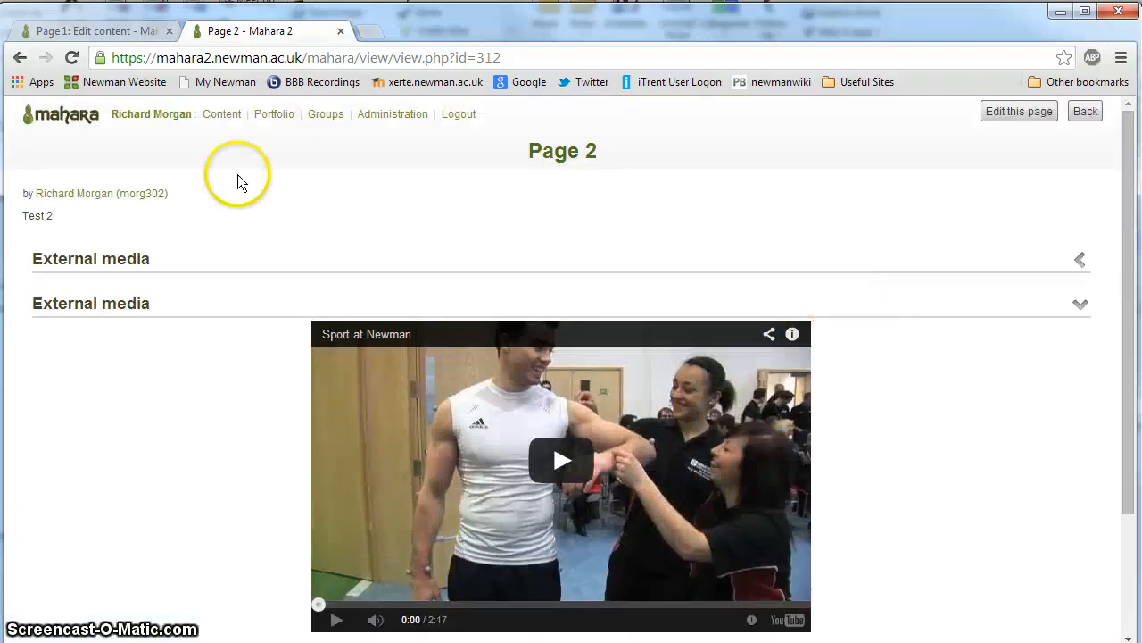
Step: Create a new portfolio collection named "Collection 1" with an empty description and continue to its page selection
click(77, 114)
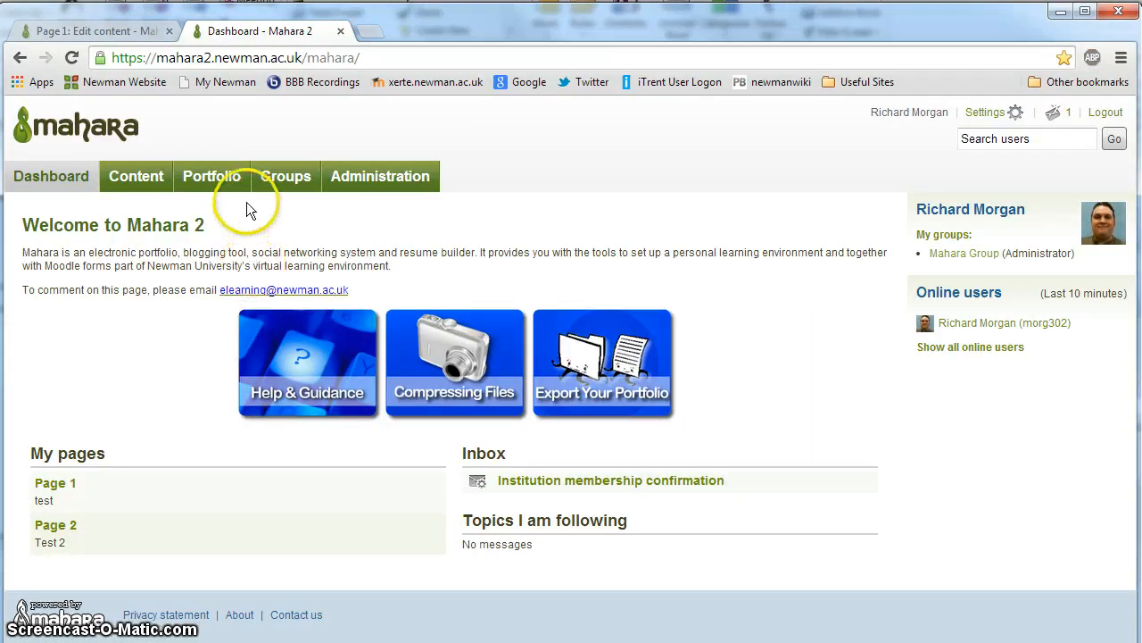
mouse_move(212, 181)
click(207, 236)
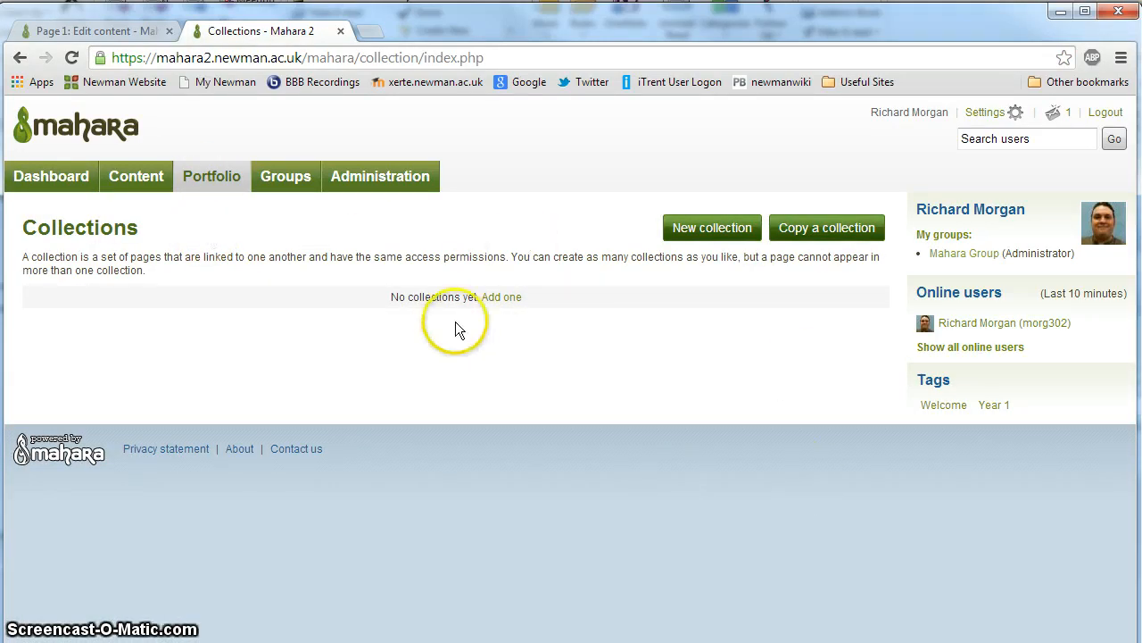
click(679, 231)
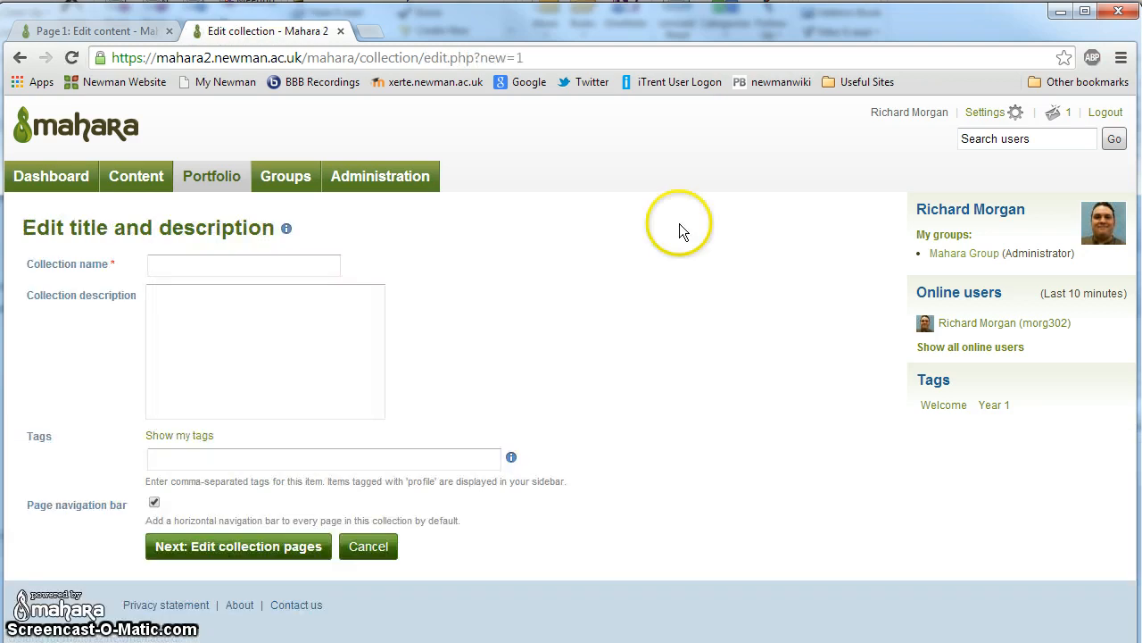
text(C)
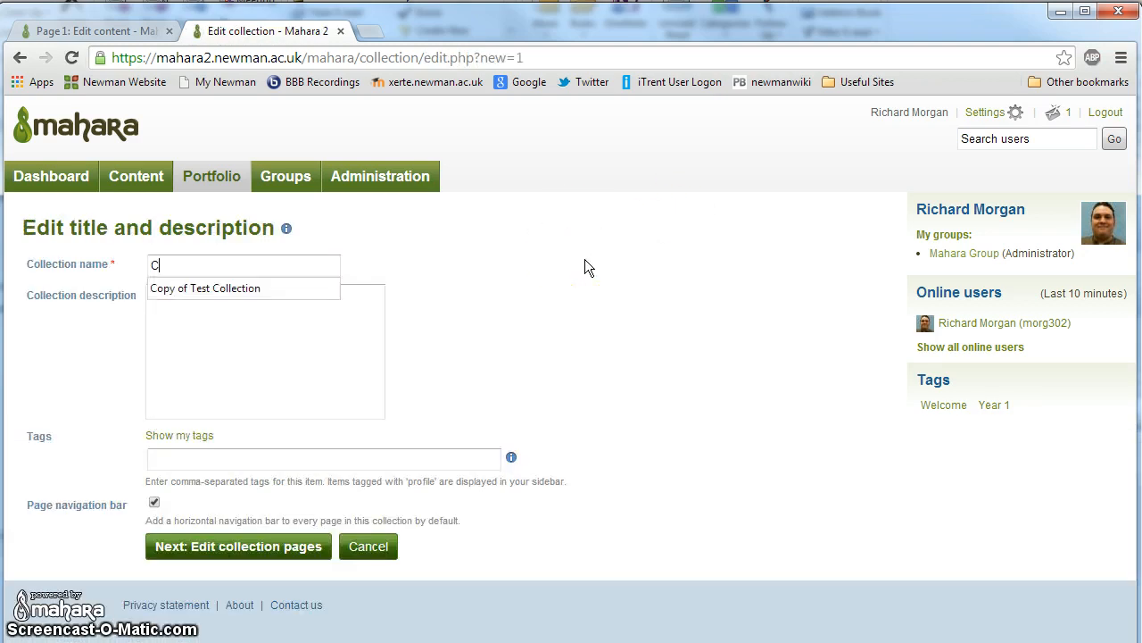
text(ollection 1)
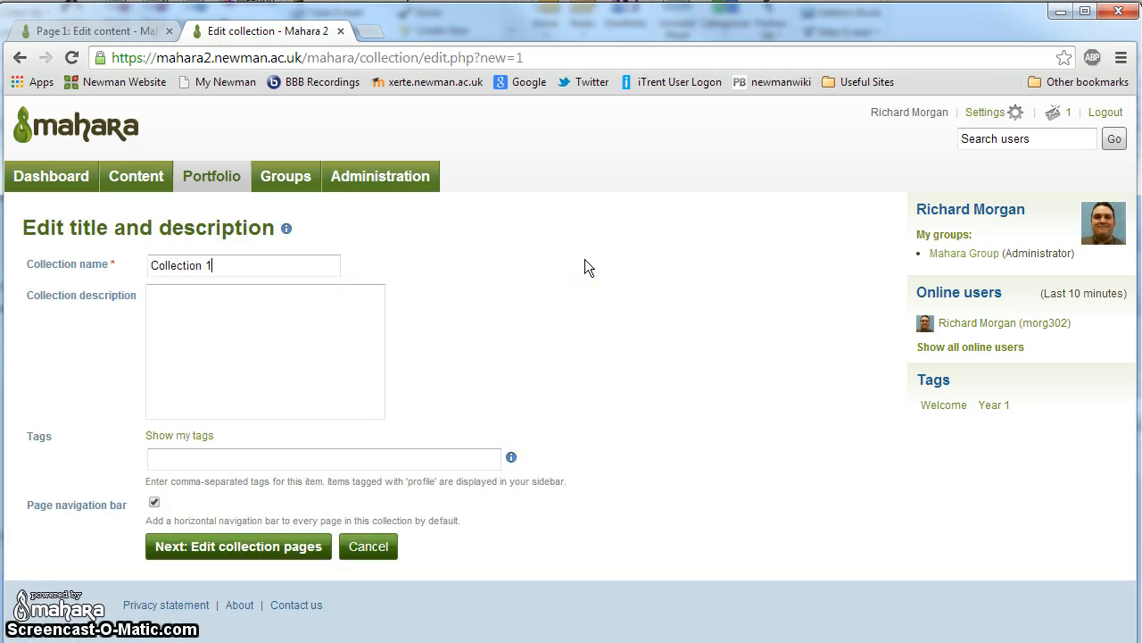
click(294, 343)
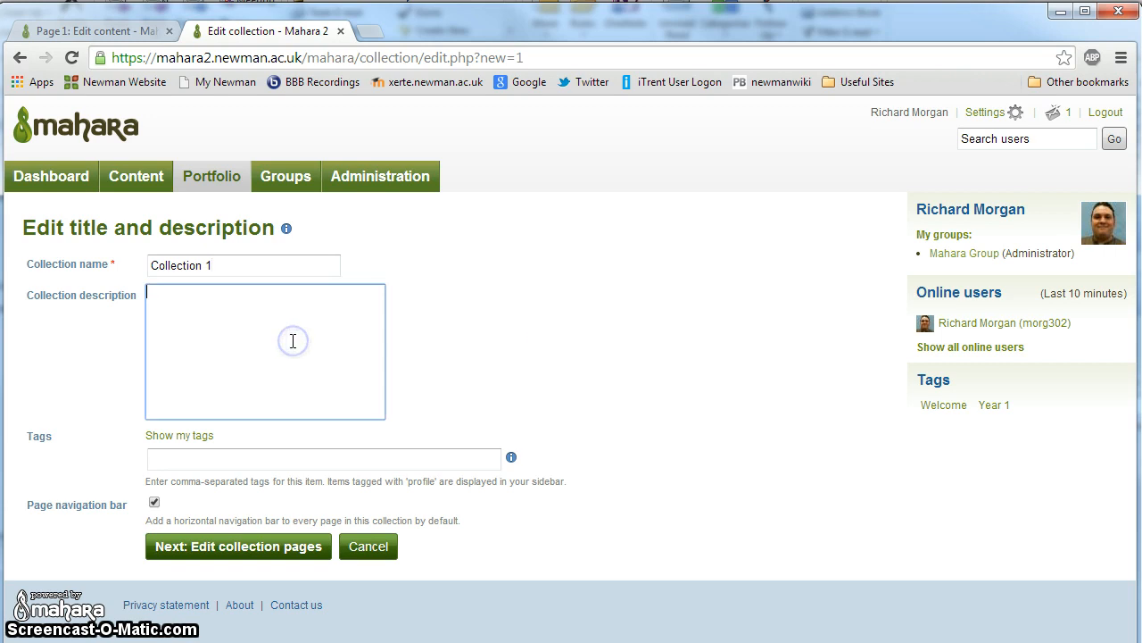
click(220, 547)
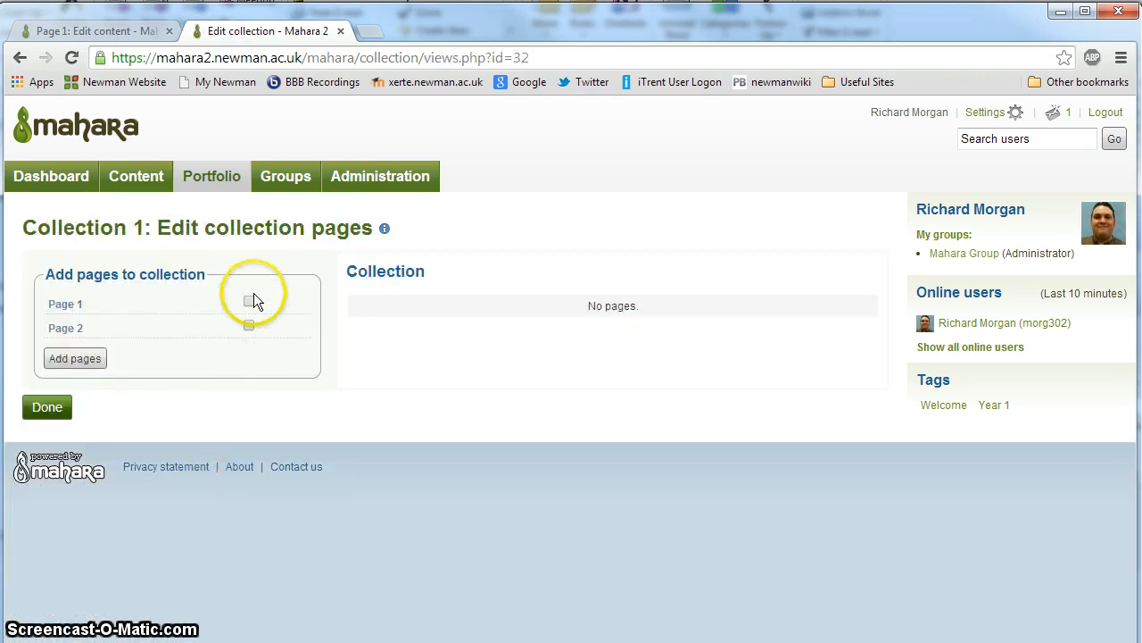
Step: Add Page 1 and Page 2 to Collection 1
click(249, 301)
click(249, 325)
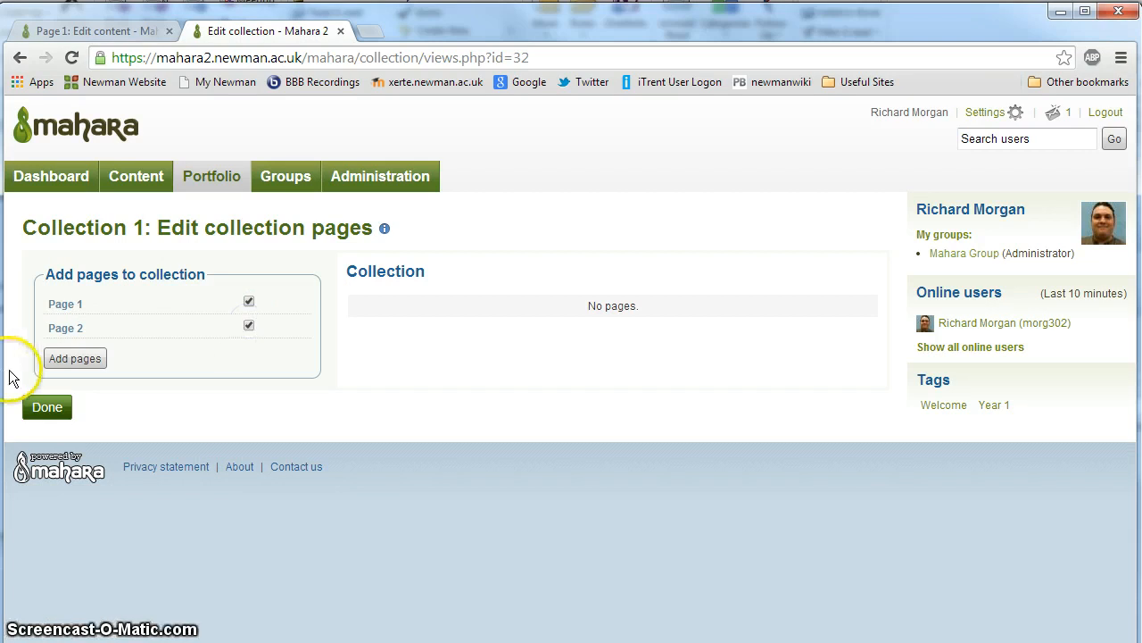
click(62, 359)
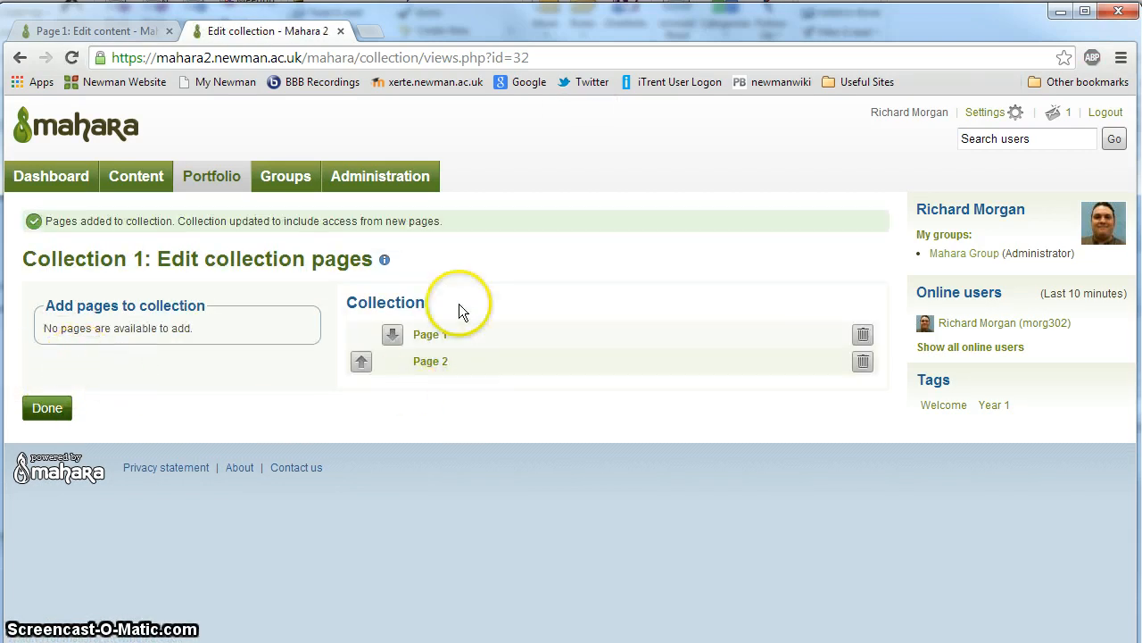
Step: Reorder Collection 1 so that Page 2 comes before Page 1, and finish editing the collection
click(392, 334)
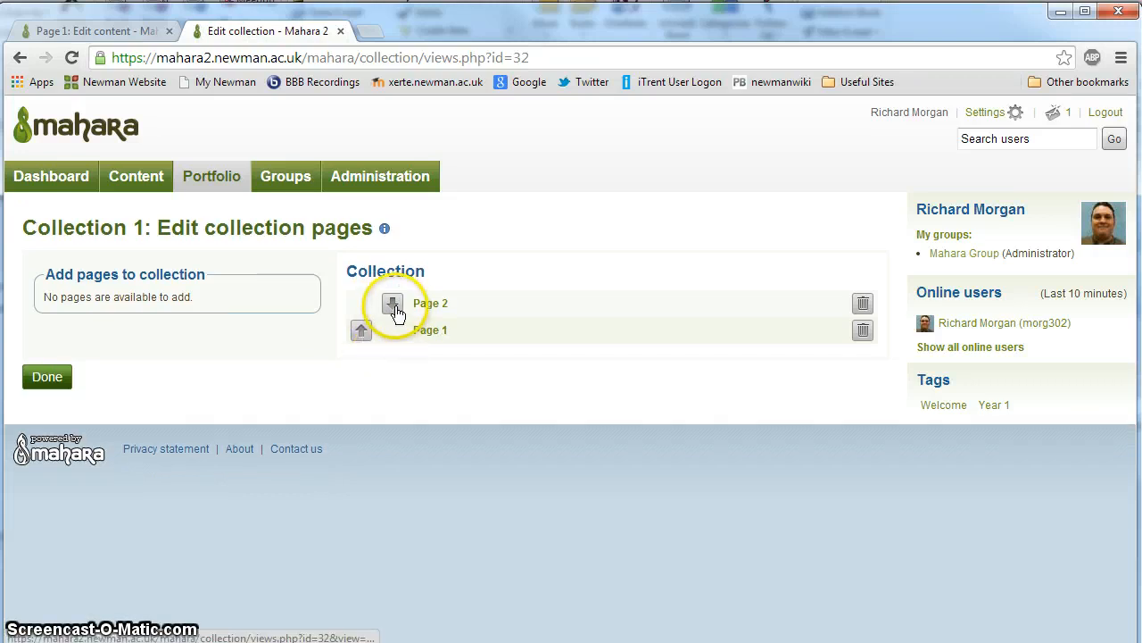
click(393, 305)
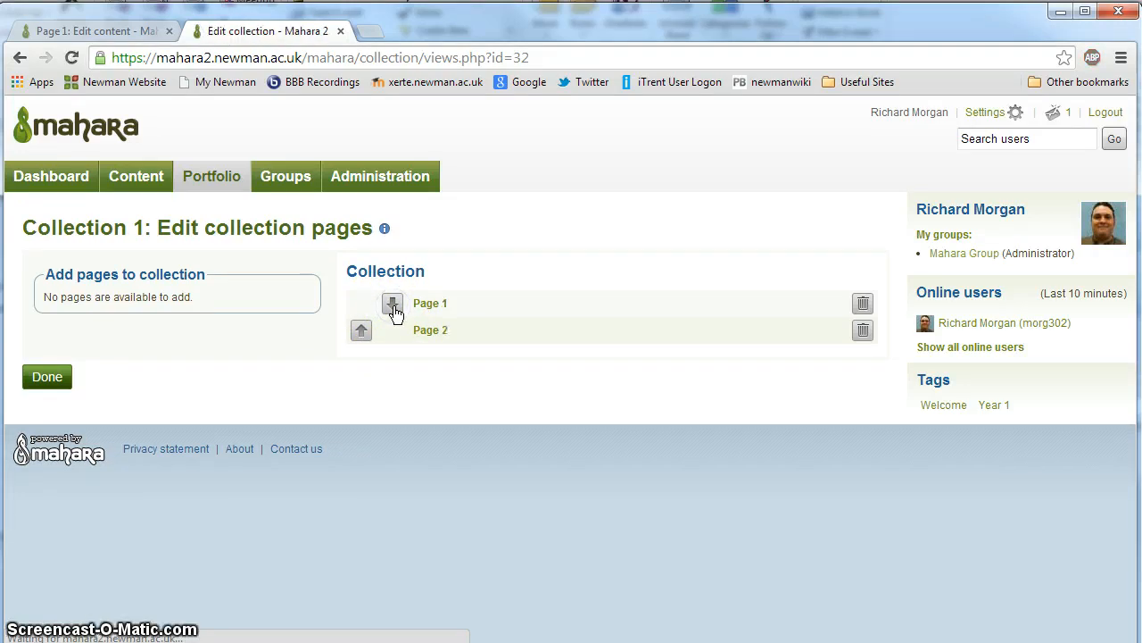
click(361, 330)
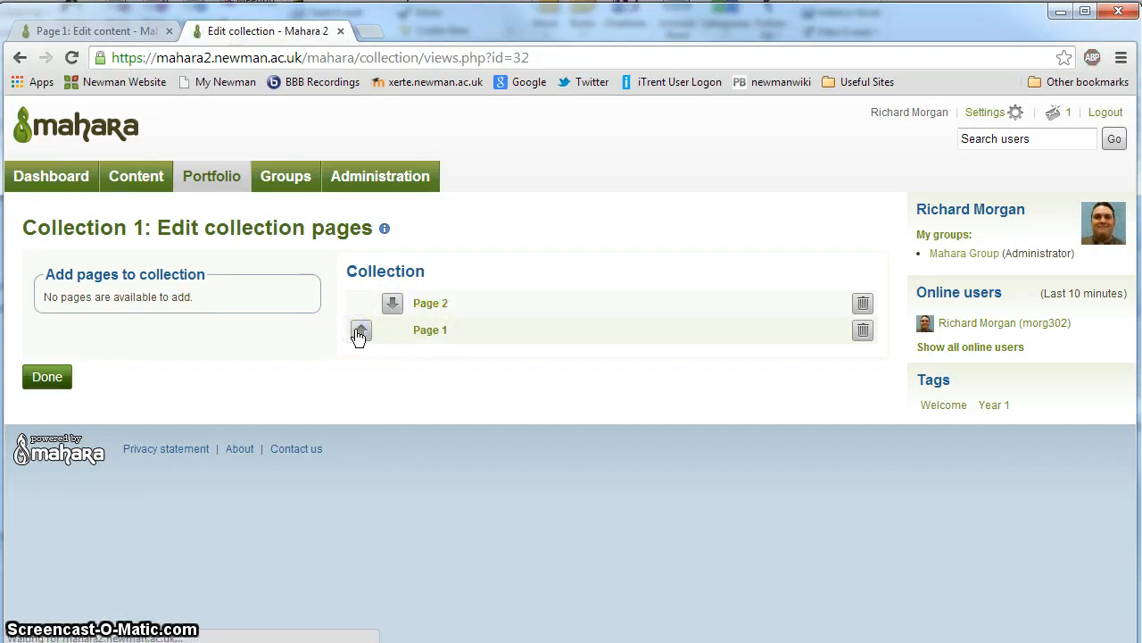
click(49, 376)
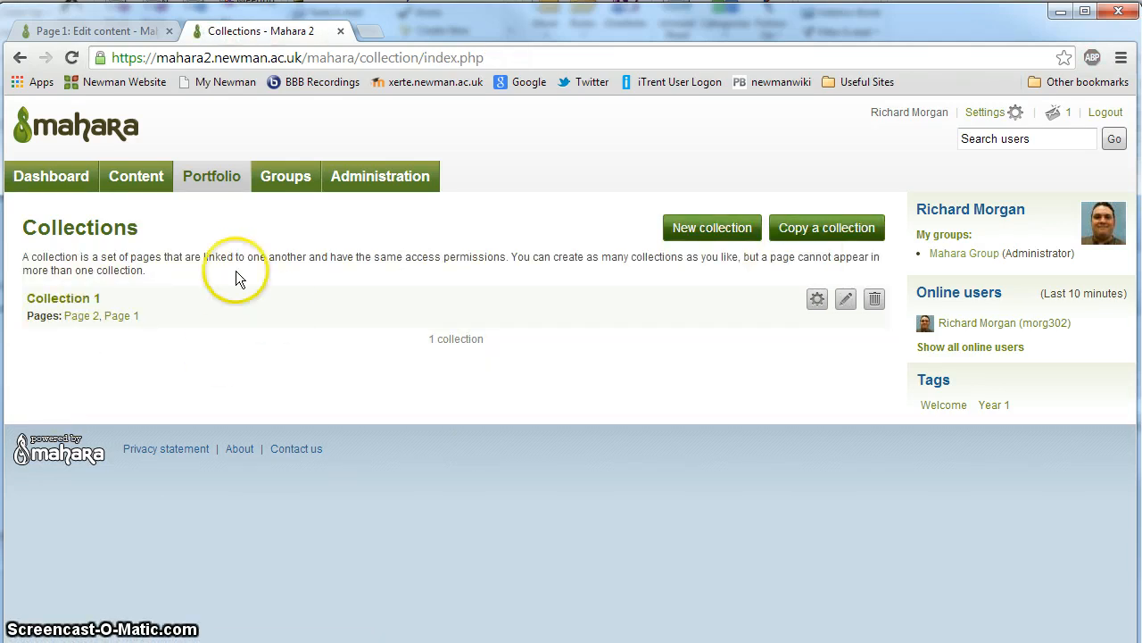
Step: View Collection 1 and switch between Page 2 and Page 1 to check its page navigation and content
click(71, 295)
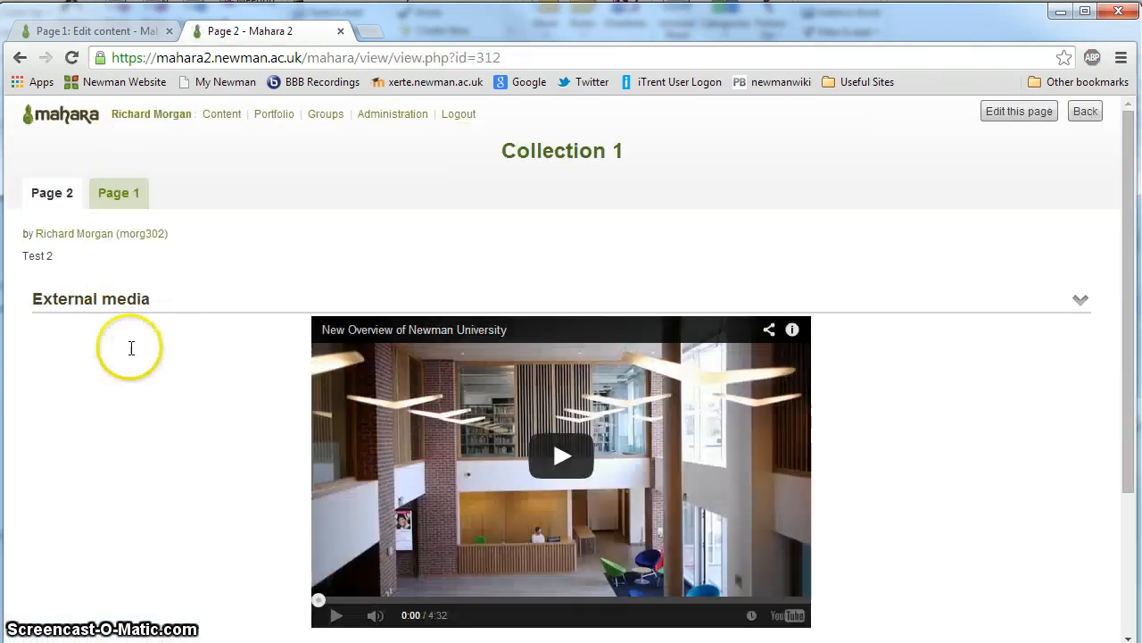
click(120, 192)
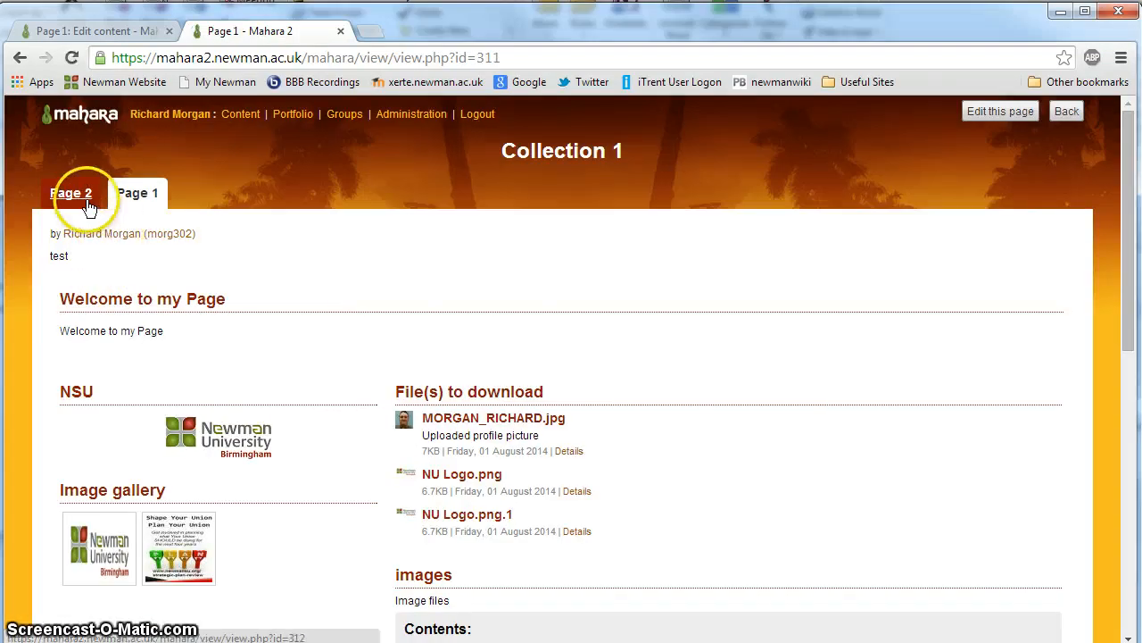
click(89, 206)
click(130, 197)
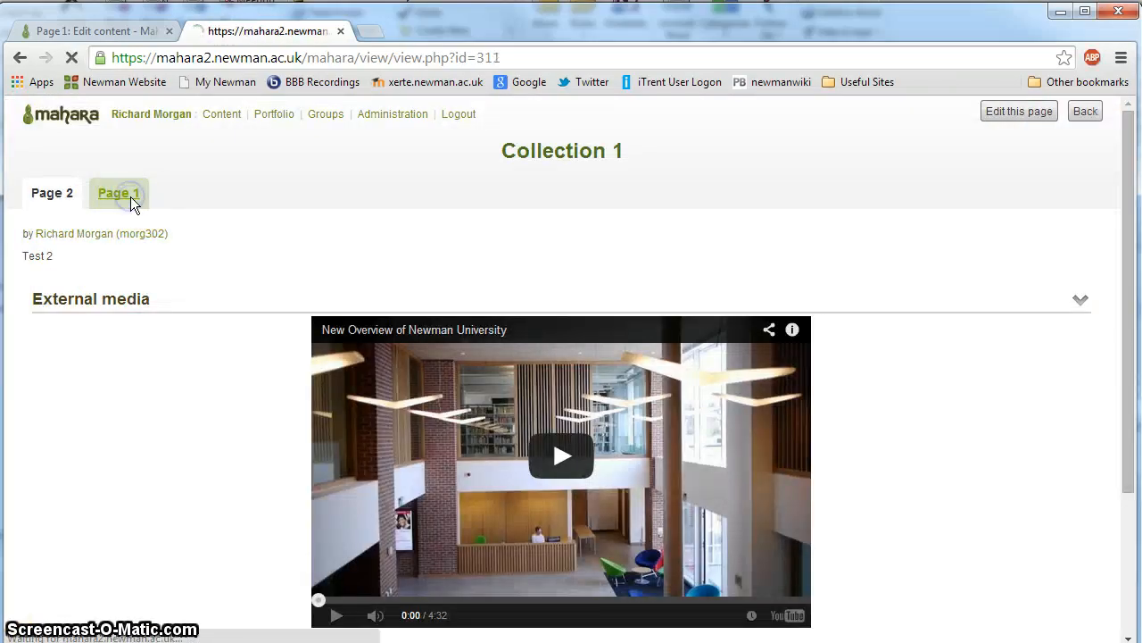
click(61, 200)
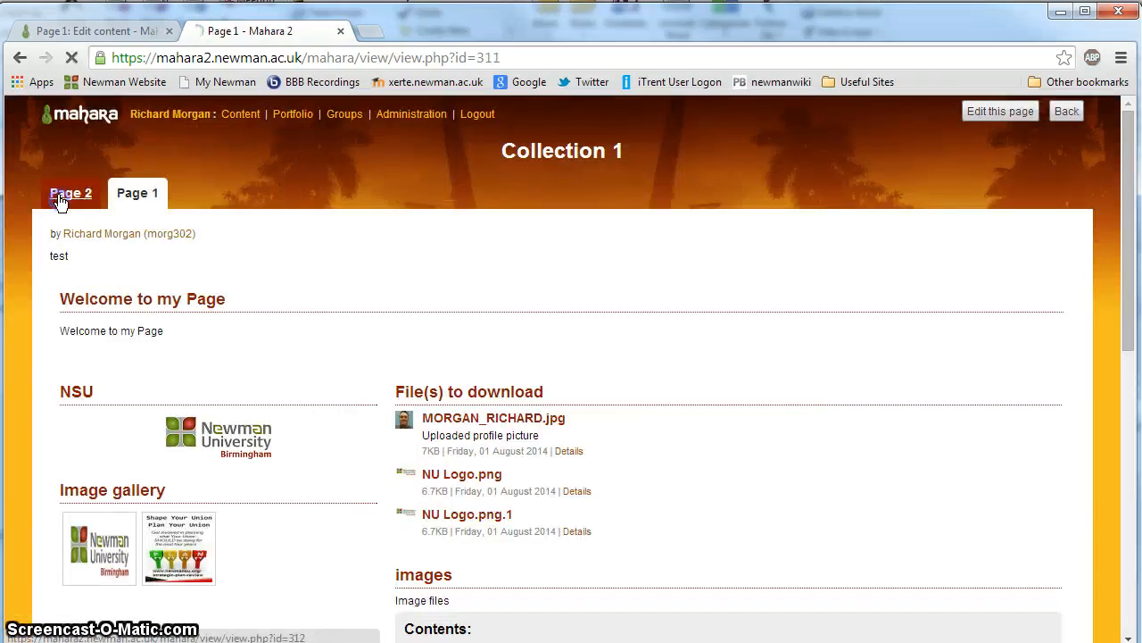
click(121, 196)
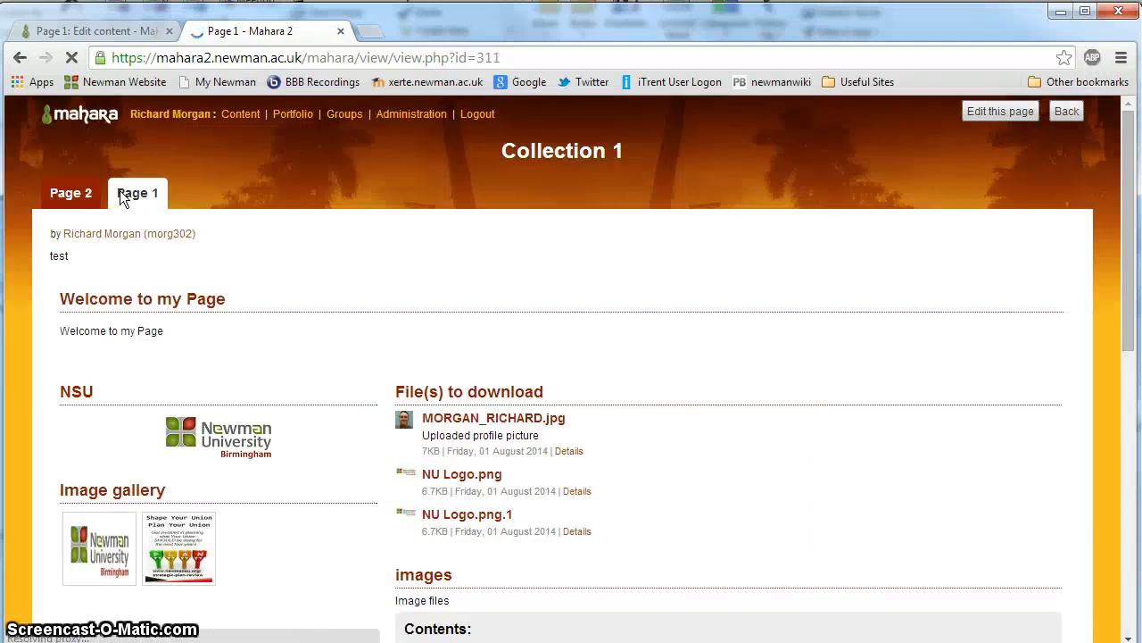
scroll(207, 409, down, 7)
scroll(207, 409, up, 3)
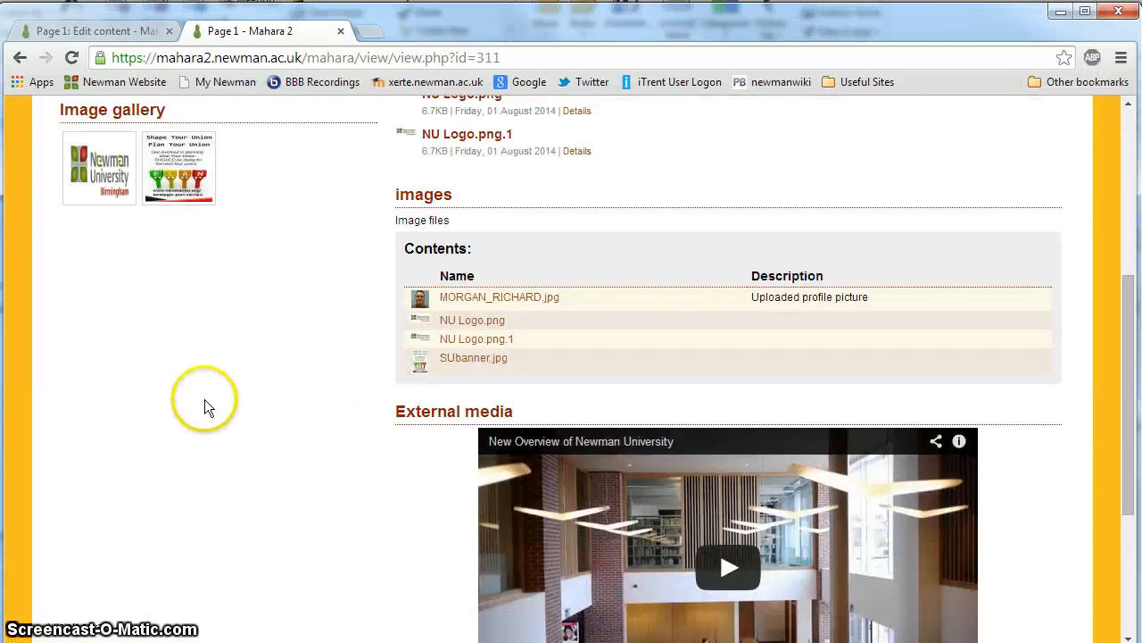
scroll(206, 393, up, 4)
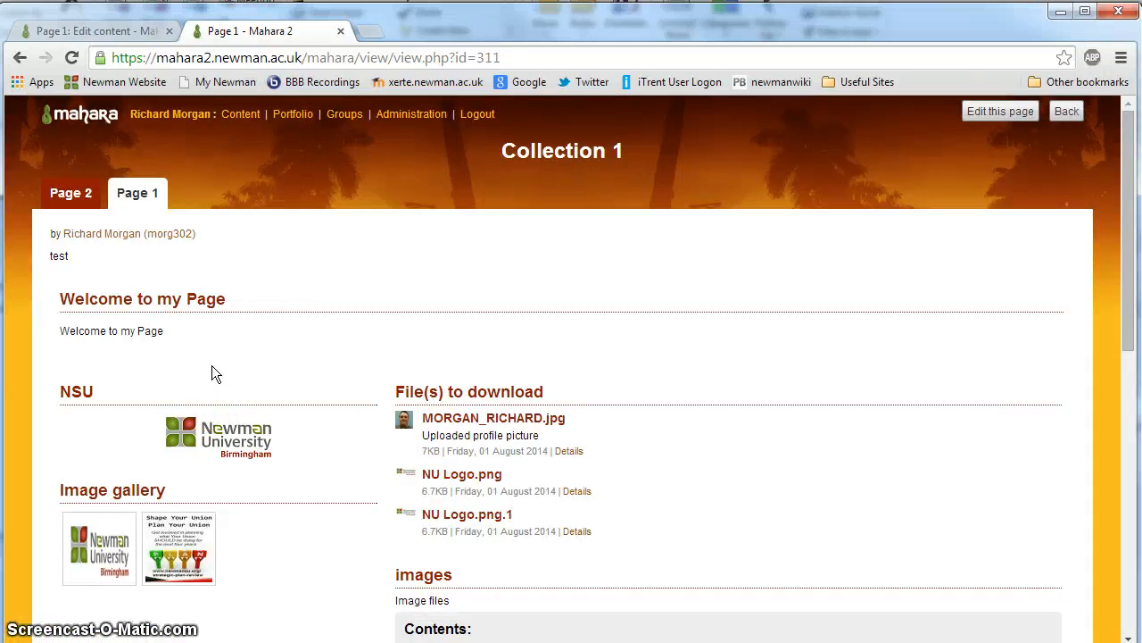